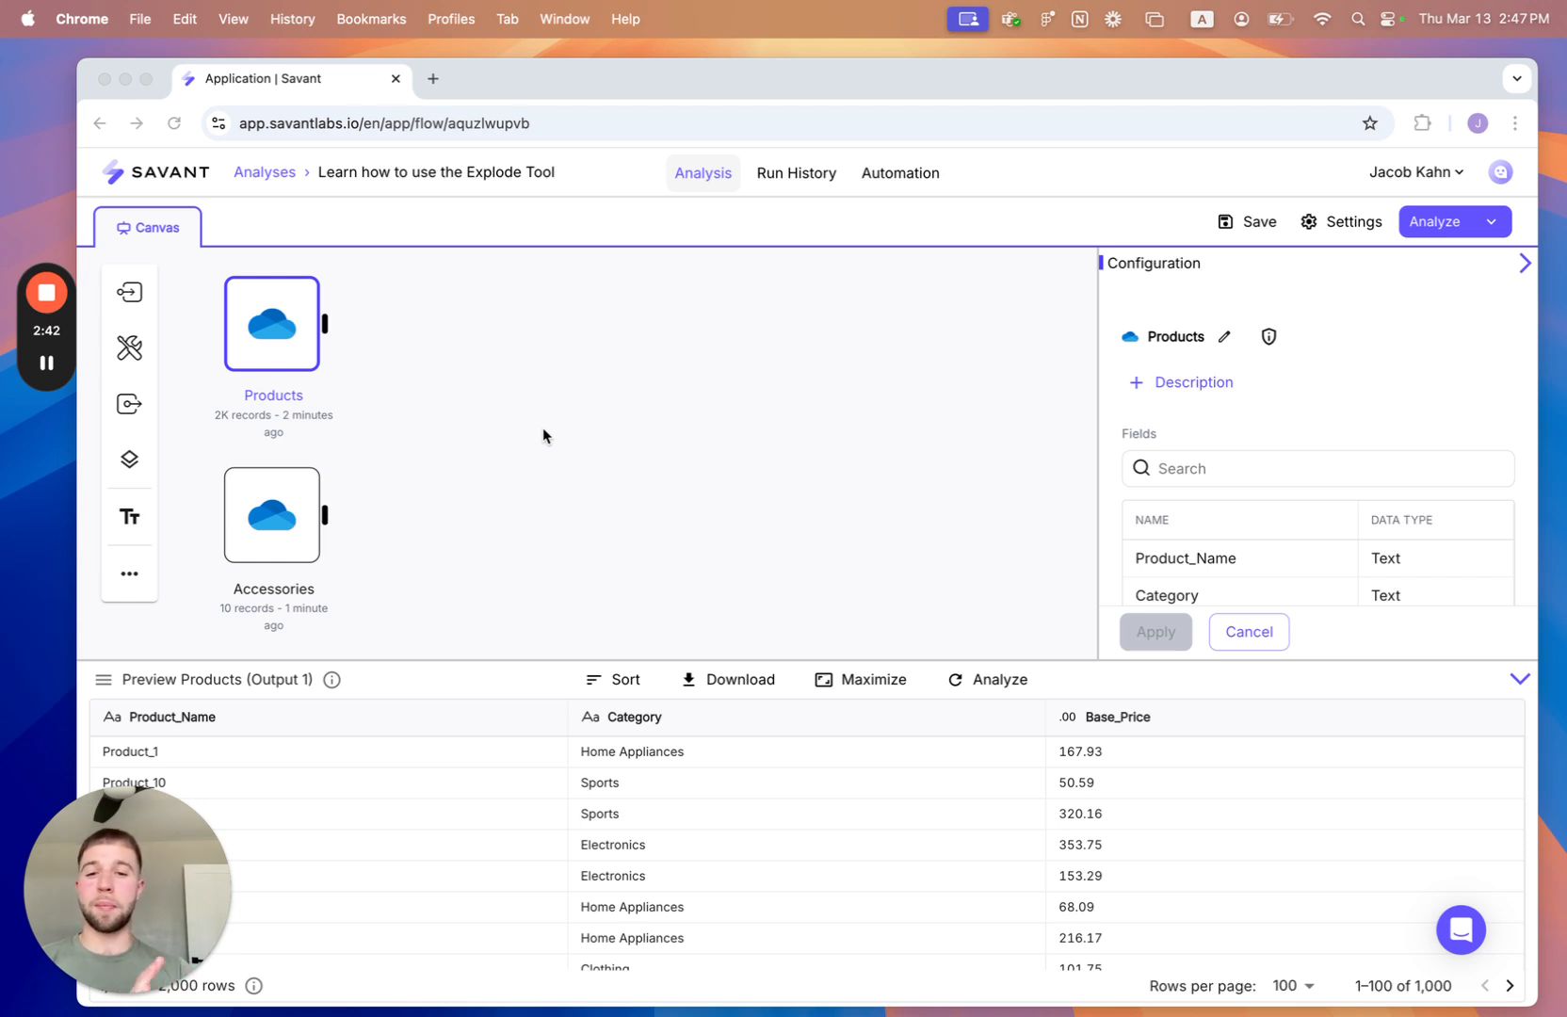
- Examine the records and columns of the Products source and the Accessories source in the data preview
scroll(791, 853, down, 10)
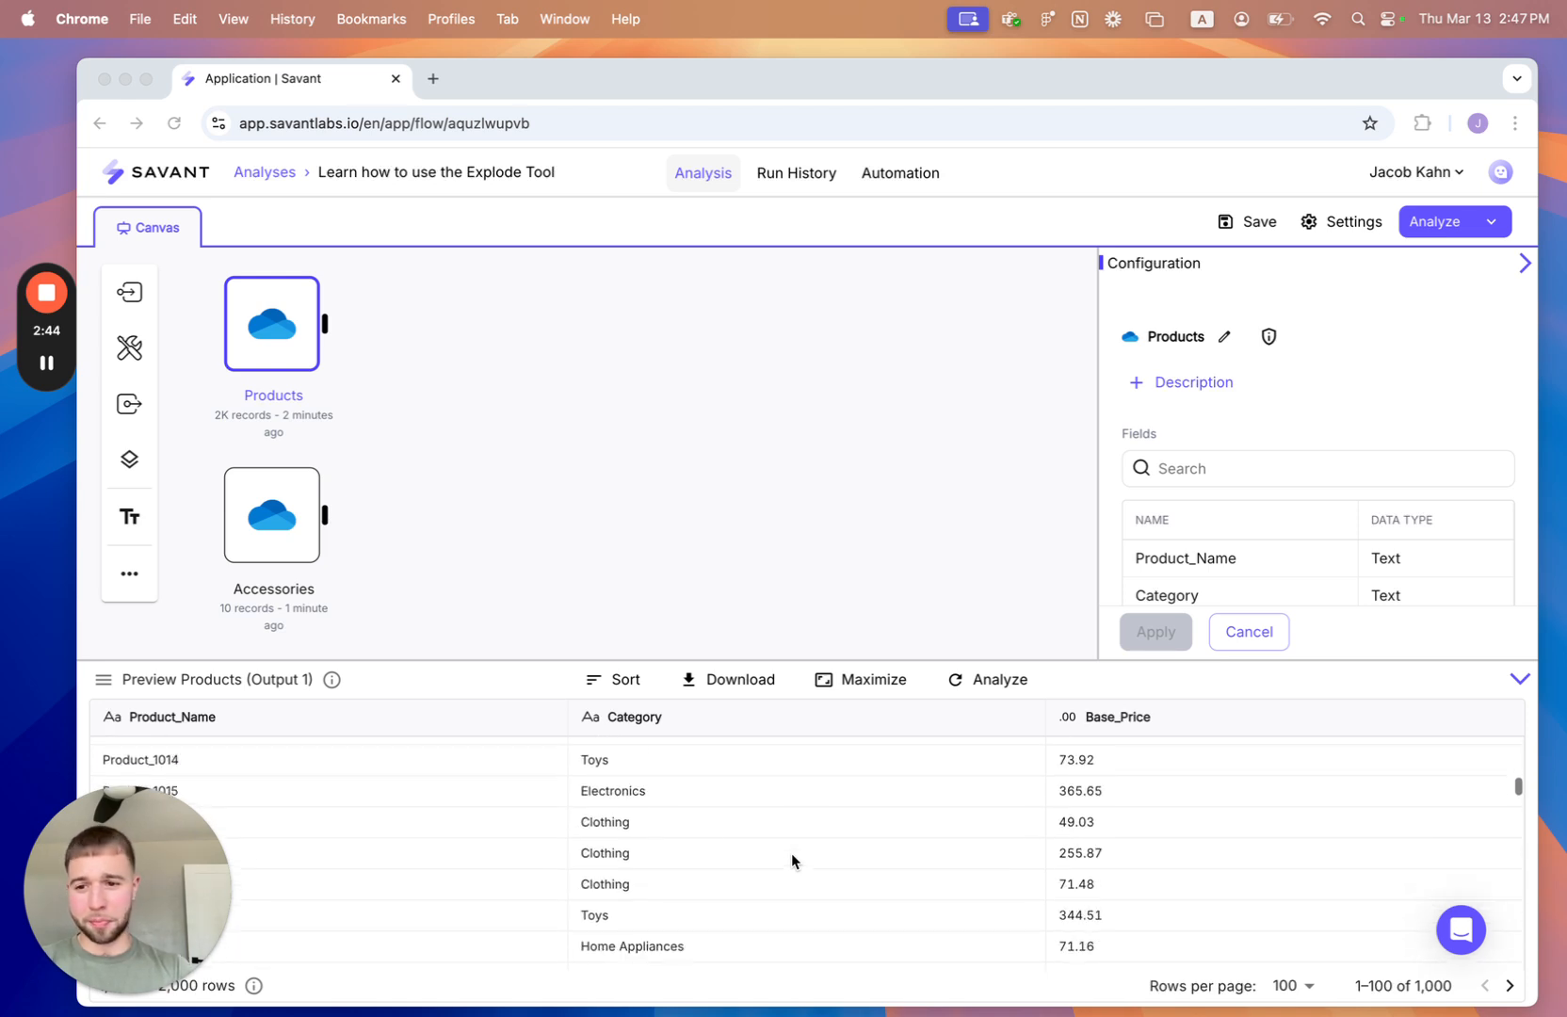
scroll(689, 856, down, 15)
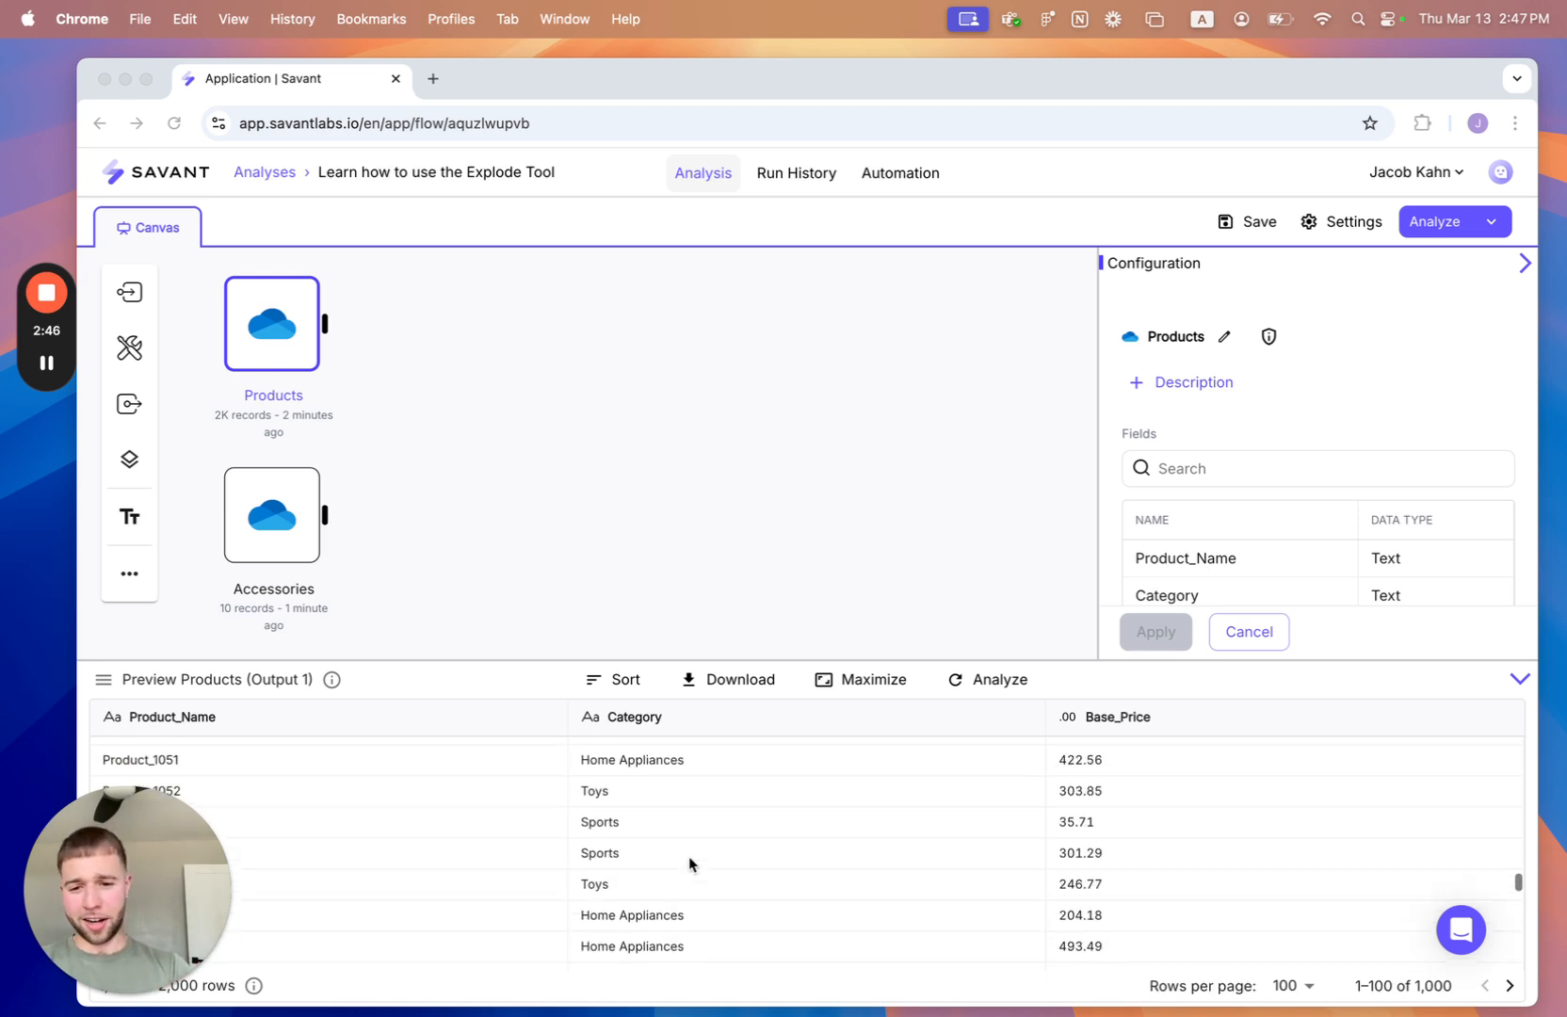
scroll(276, 807, up, 20)
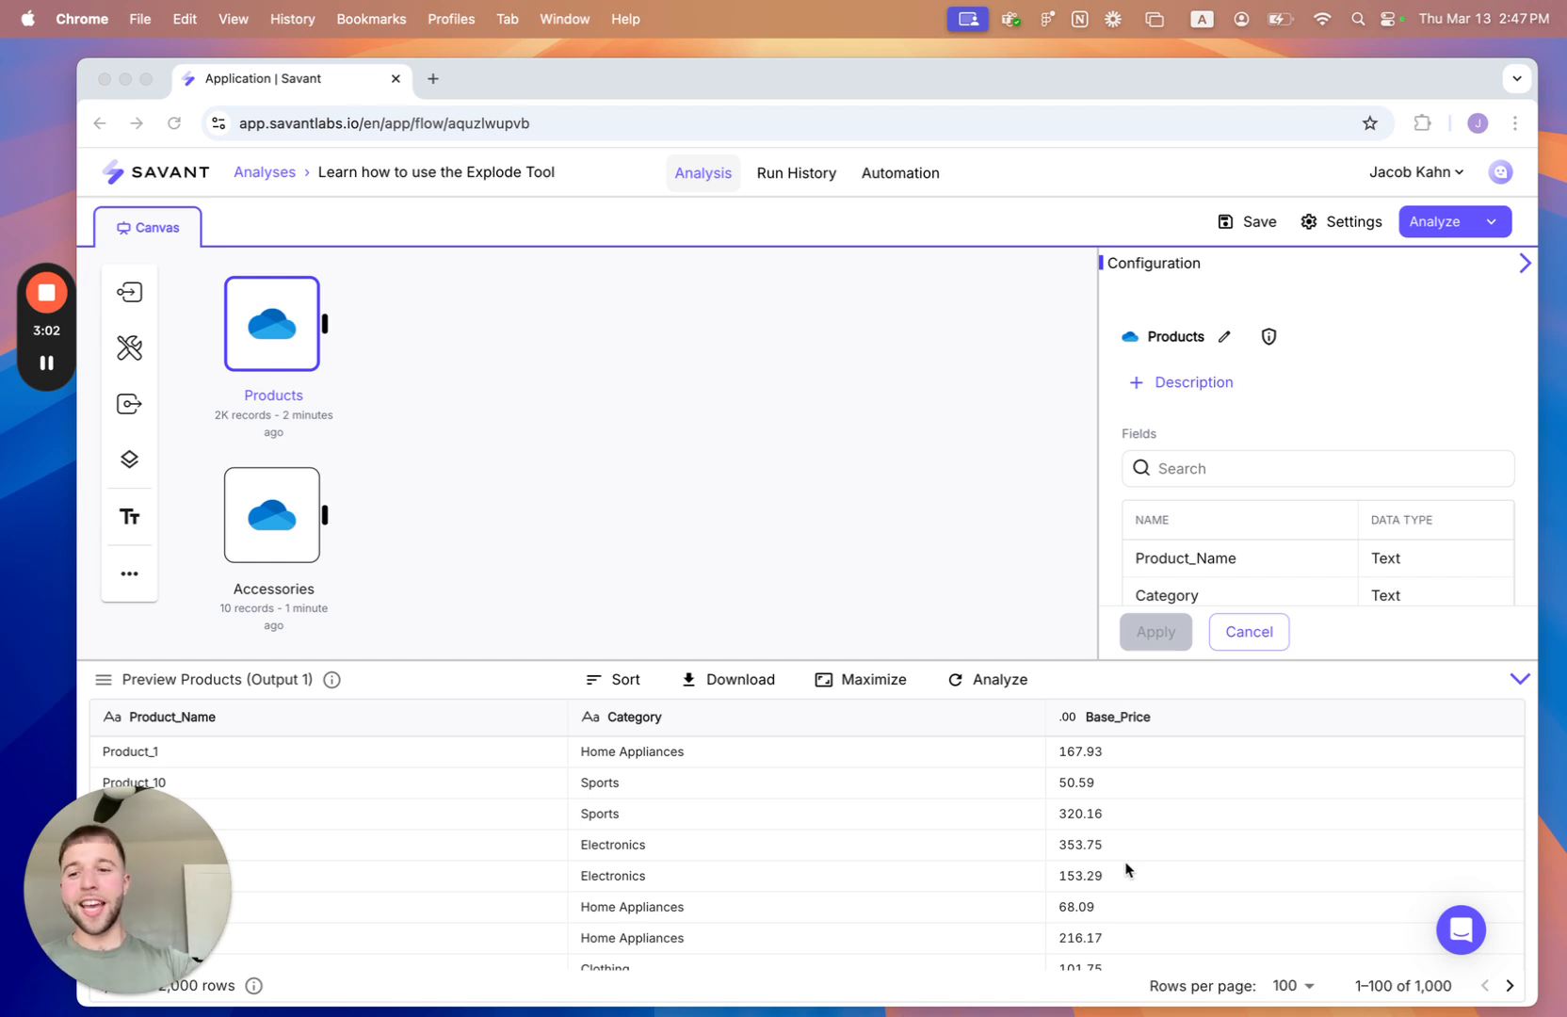
click(286, 530)
click(285, 530)
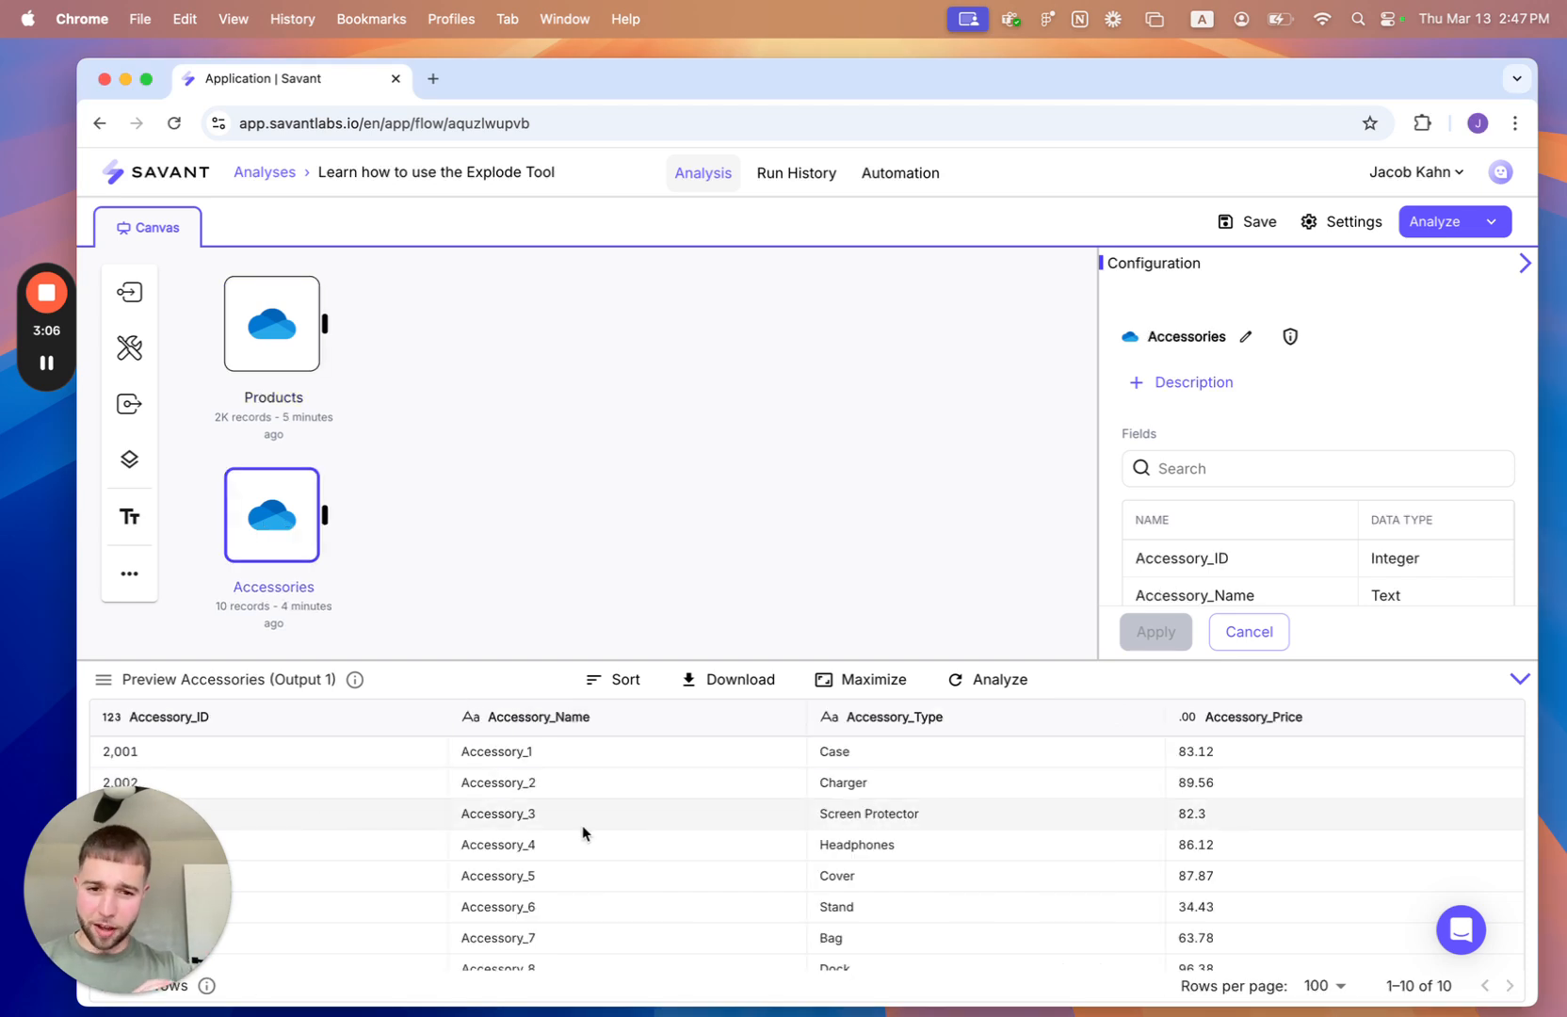
scroll(582, 828, down, 1)
scroll(582, 825, down, 1)
scroll(582, 825, up, 2)
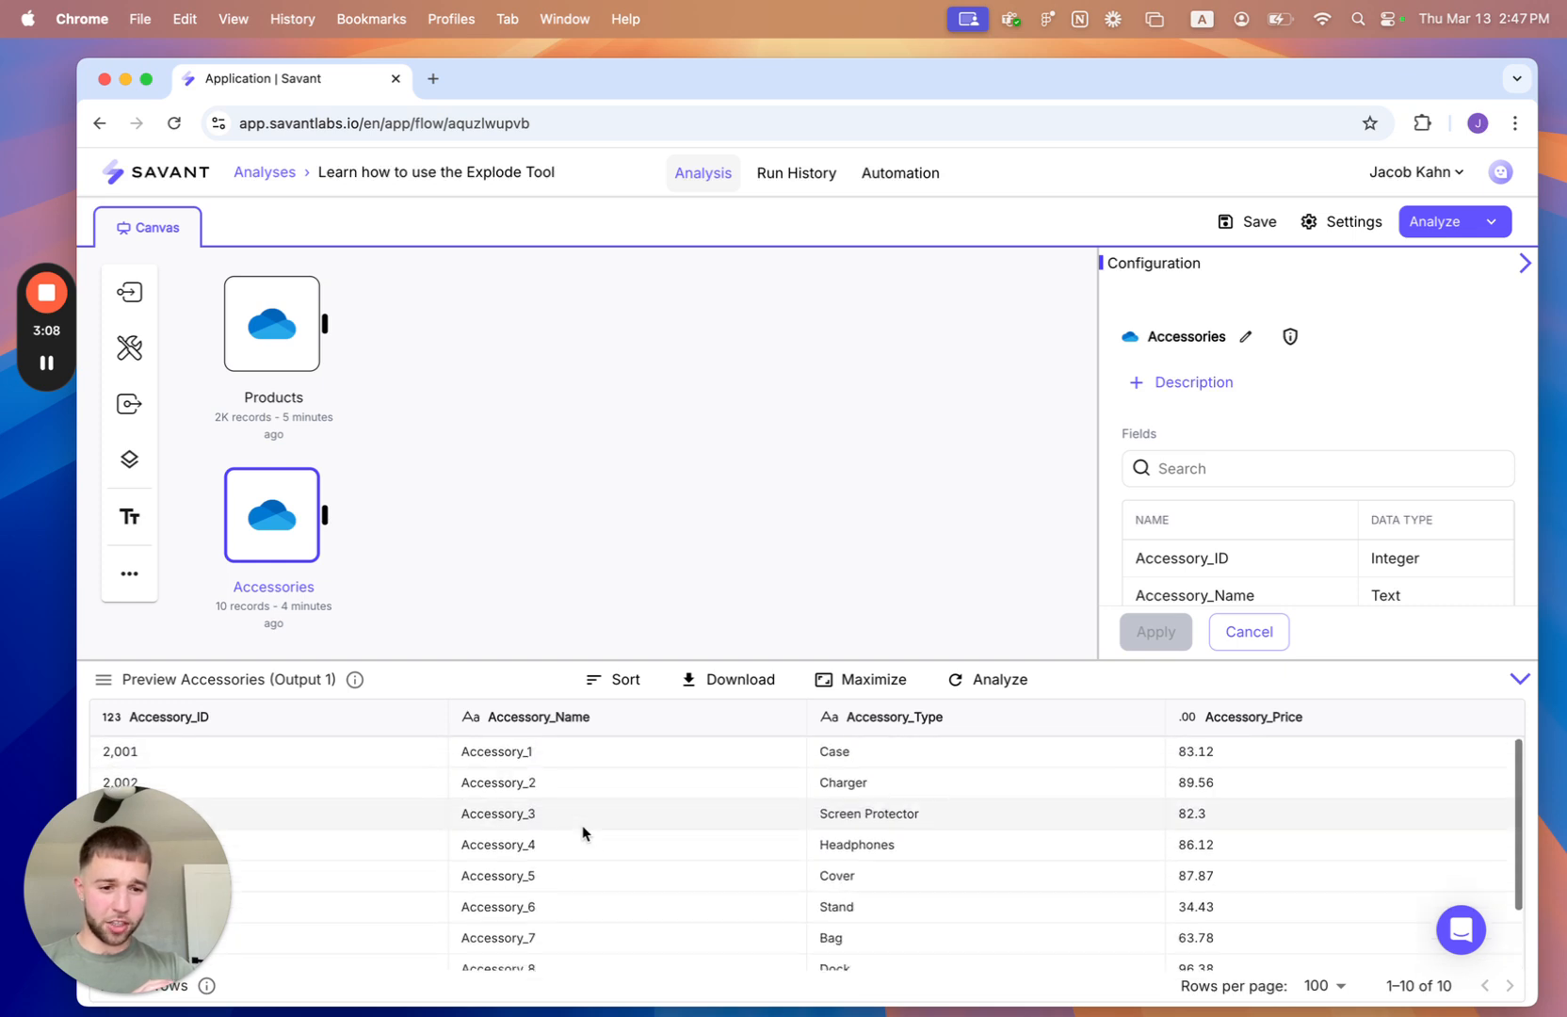
scroll(582, 825, down, 2)
scroll(377, 919, up, 2)
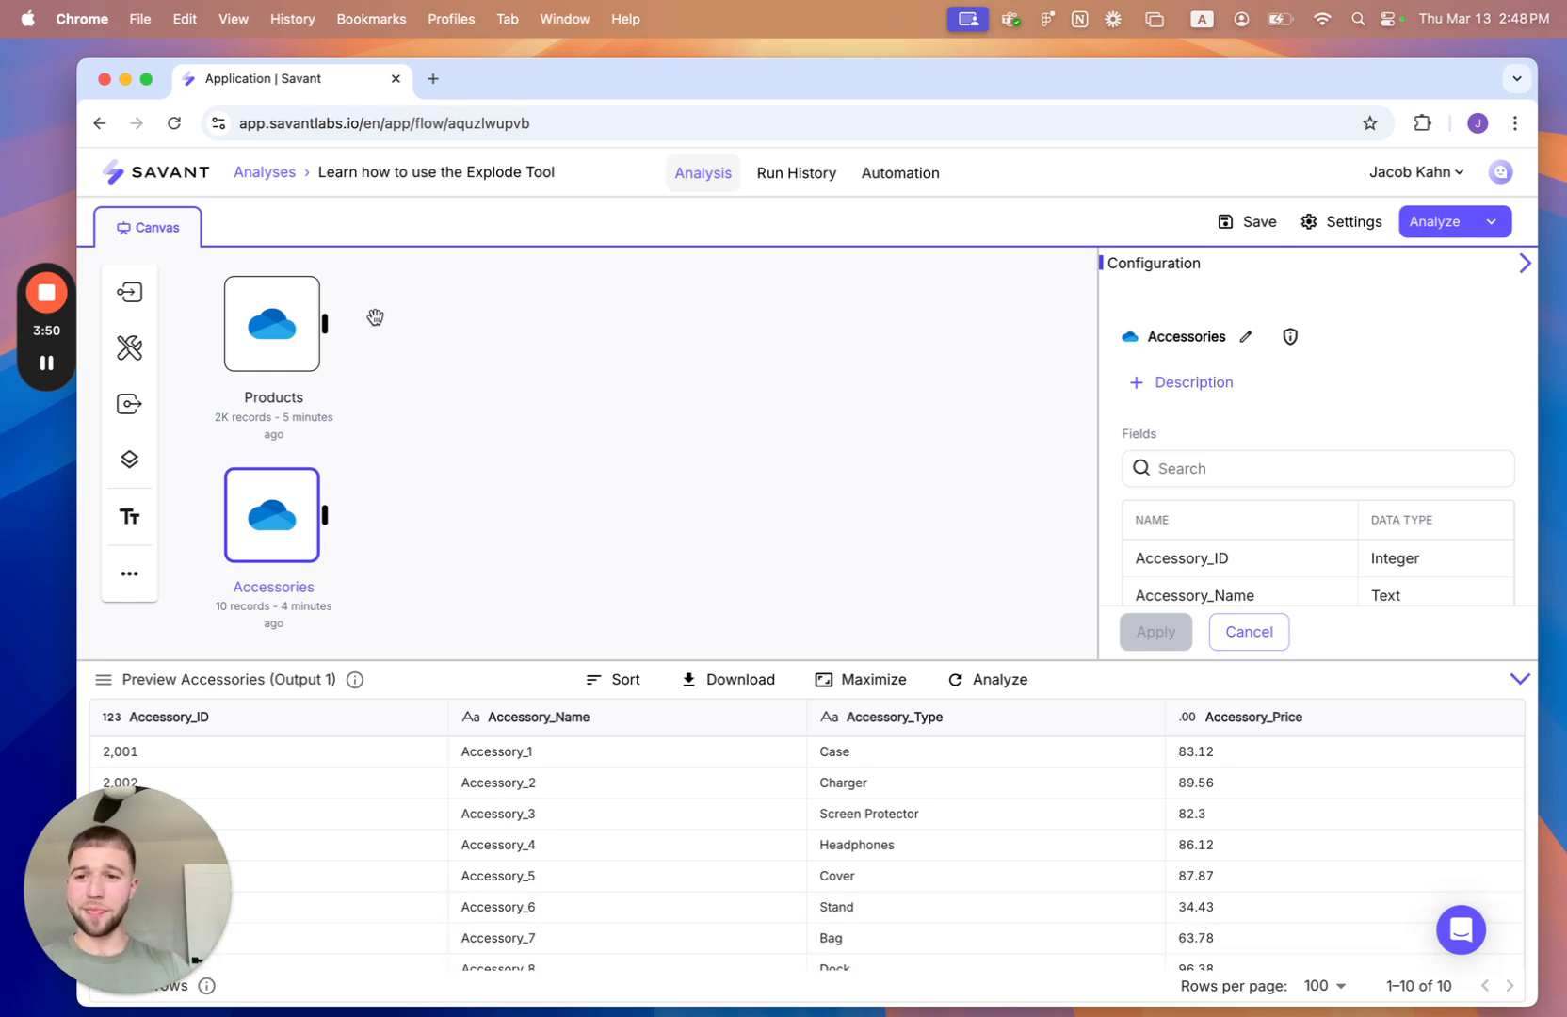
- Add an Explode tool fed by the Products source and connect the Accessories source to its second input
click(242, 346)
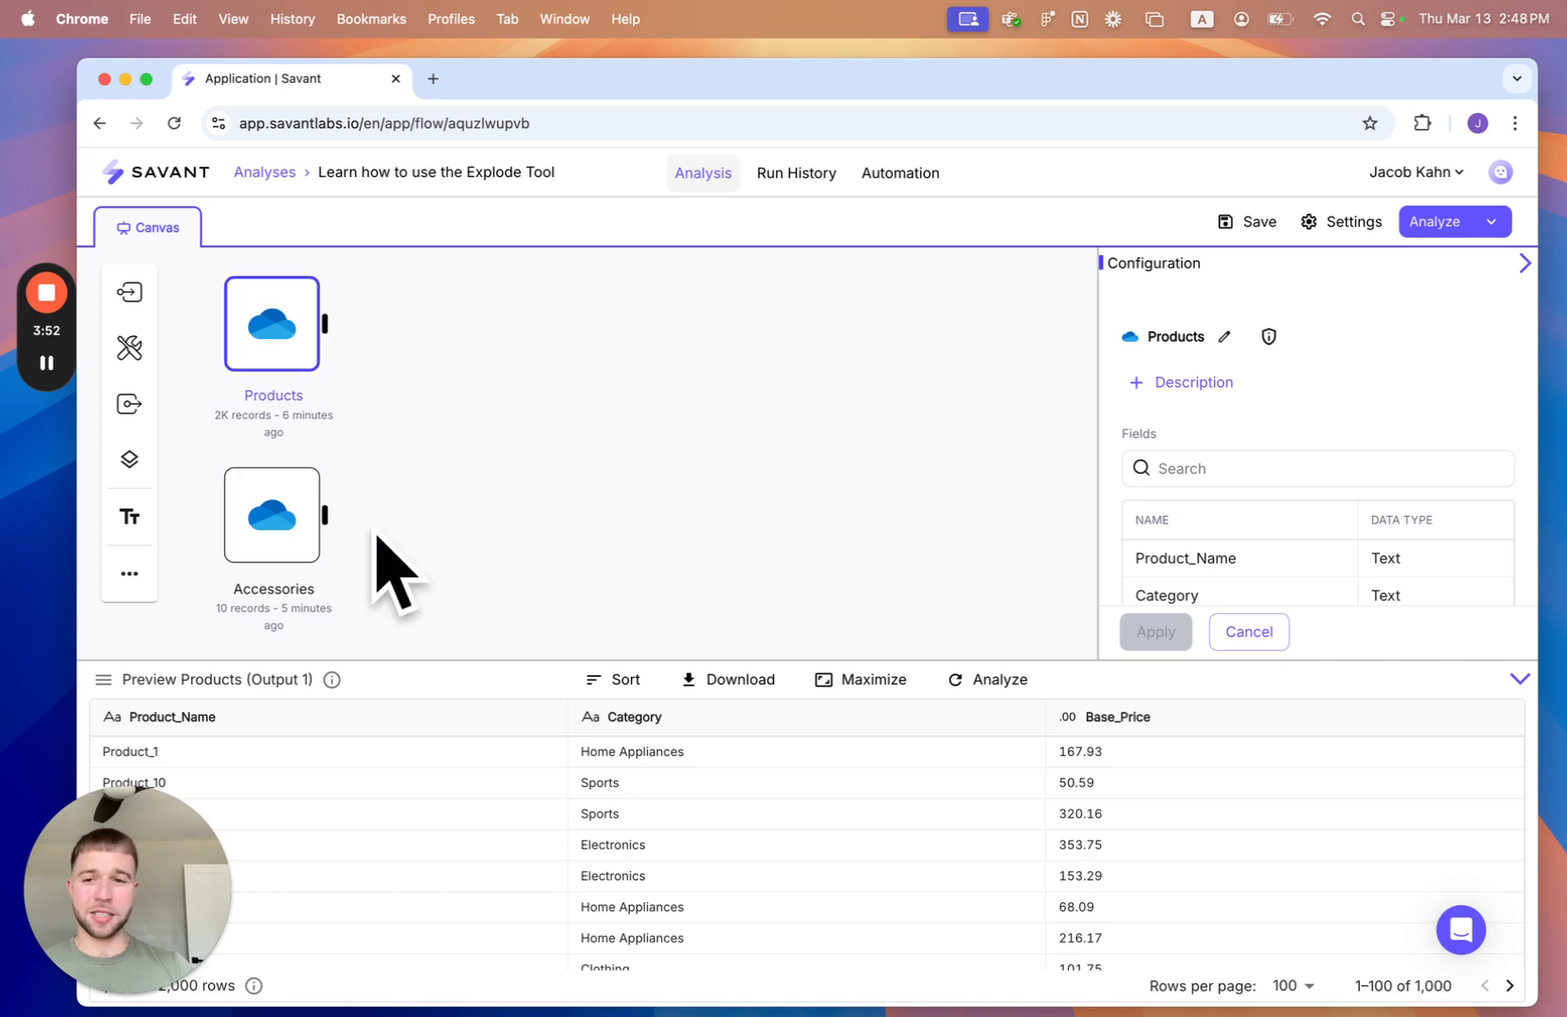
click(132, 356)
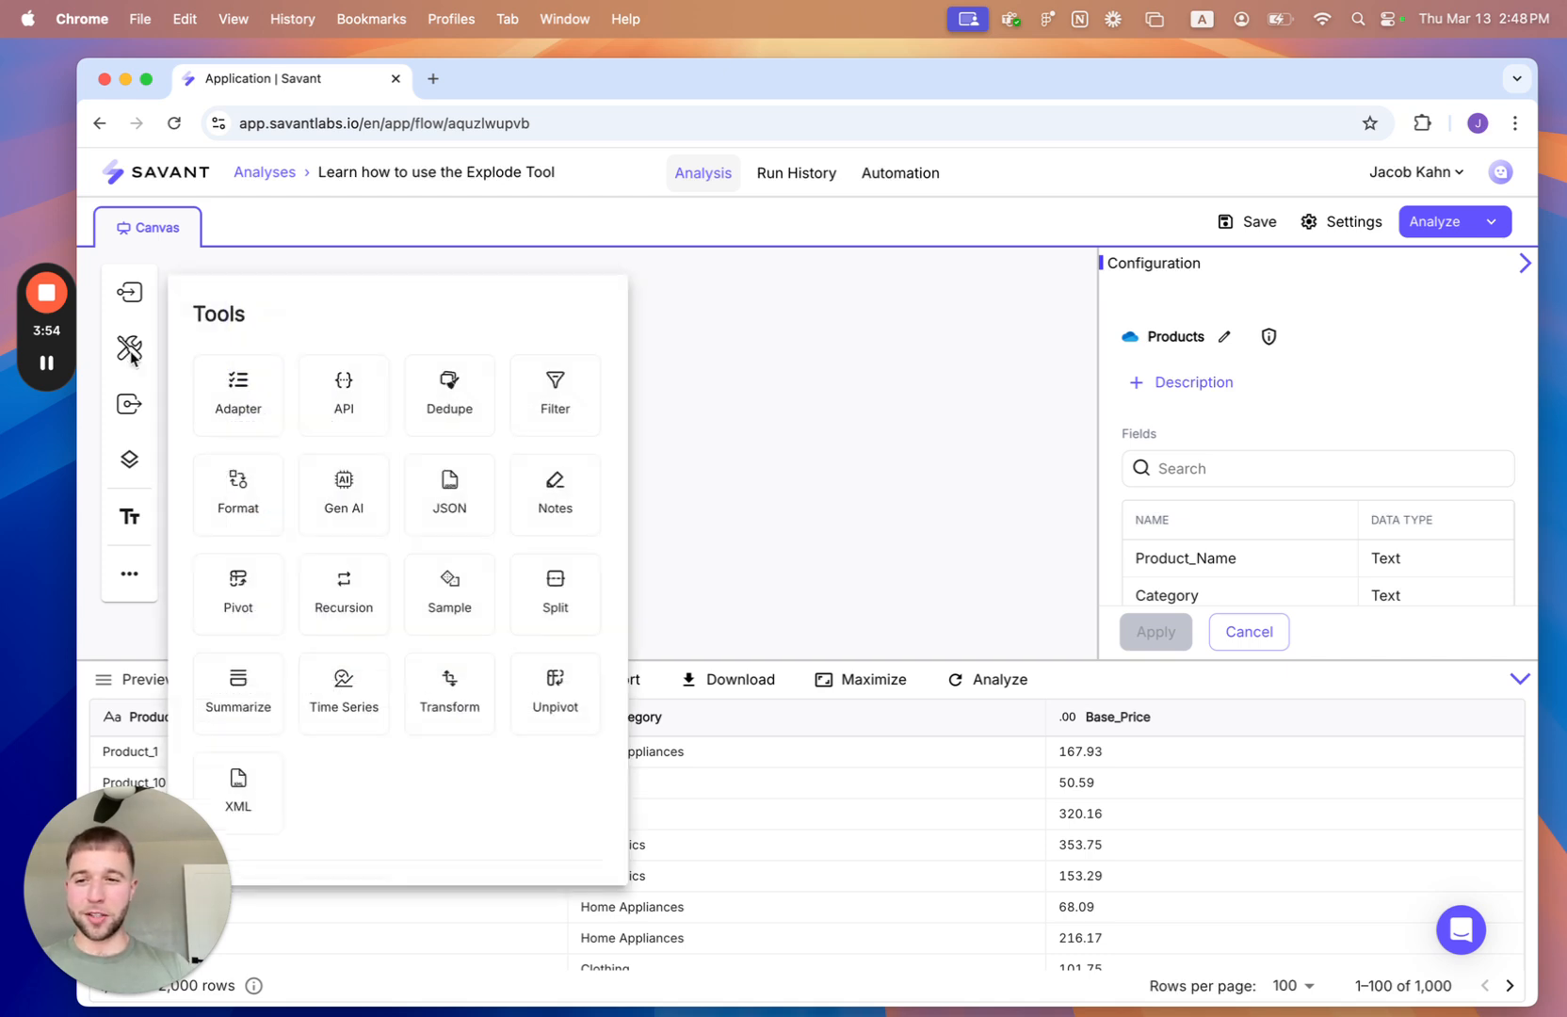
scroll(479, 861, down, 4)
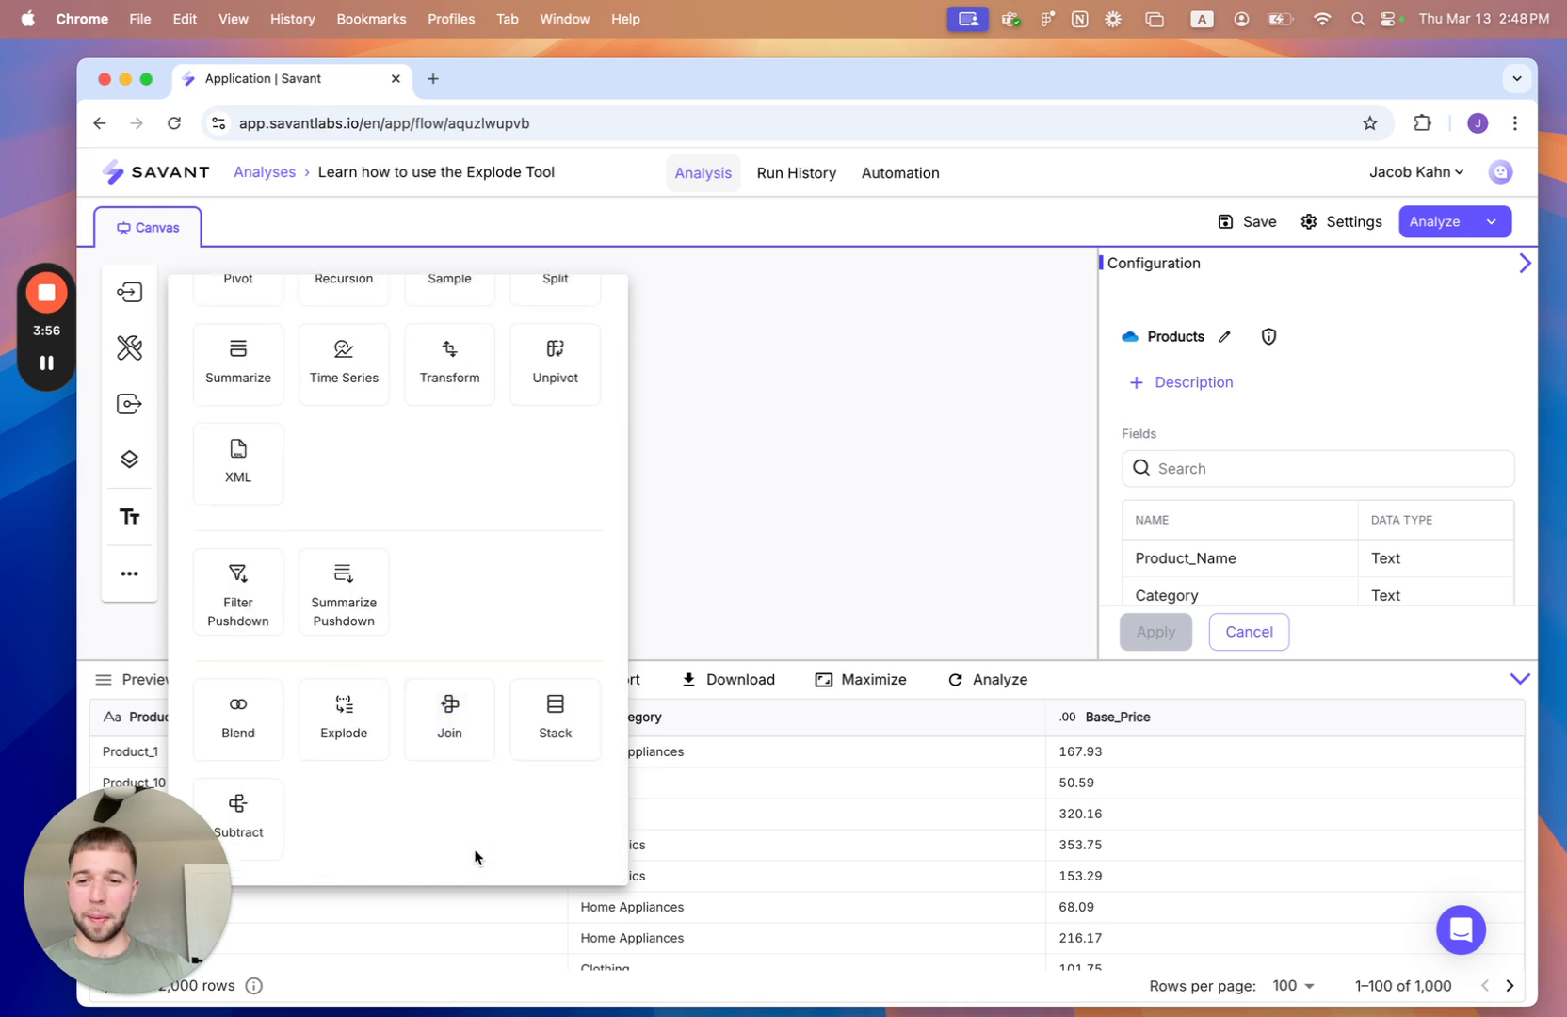
click(345, 721)
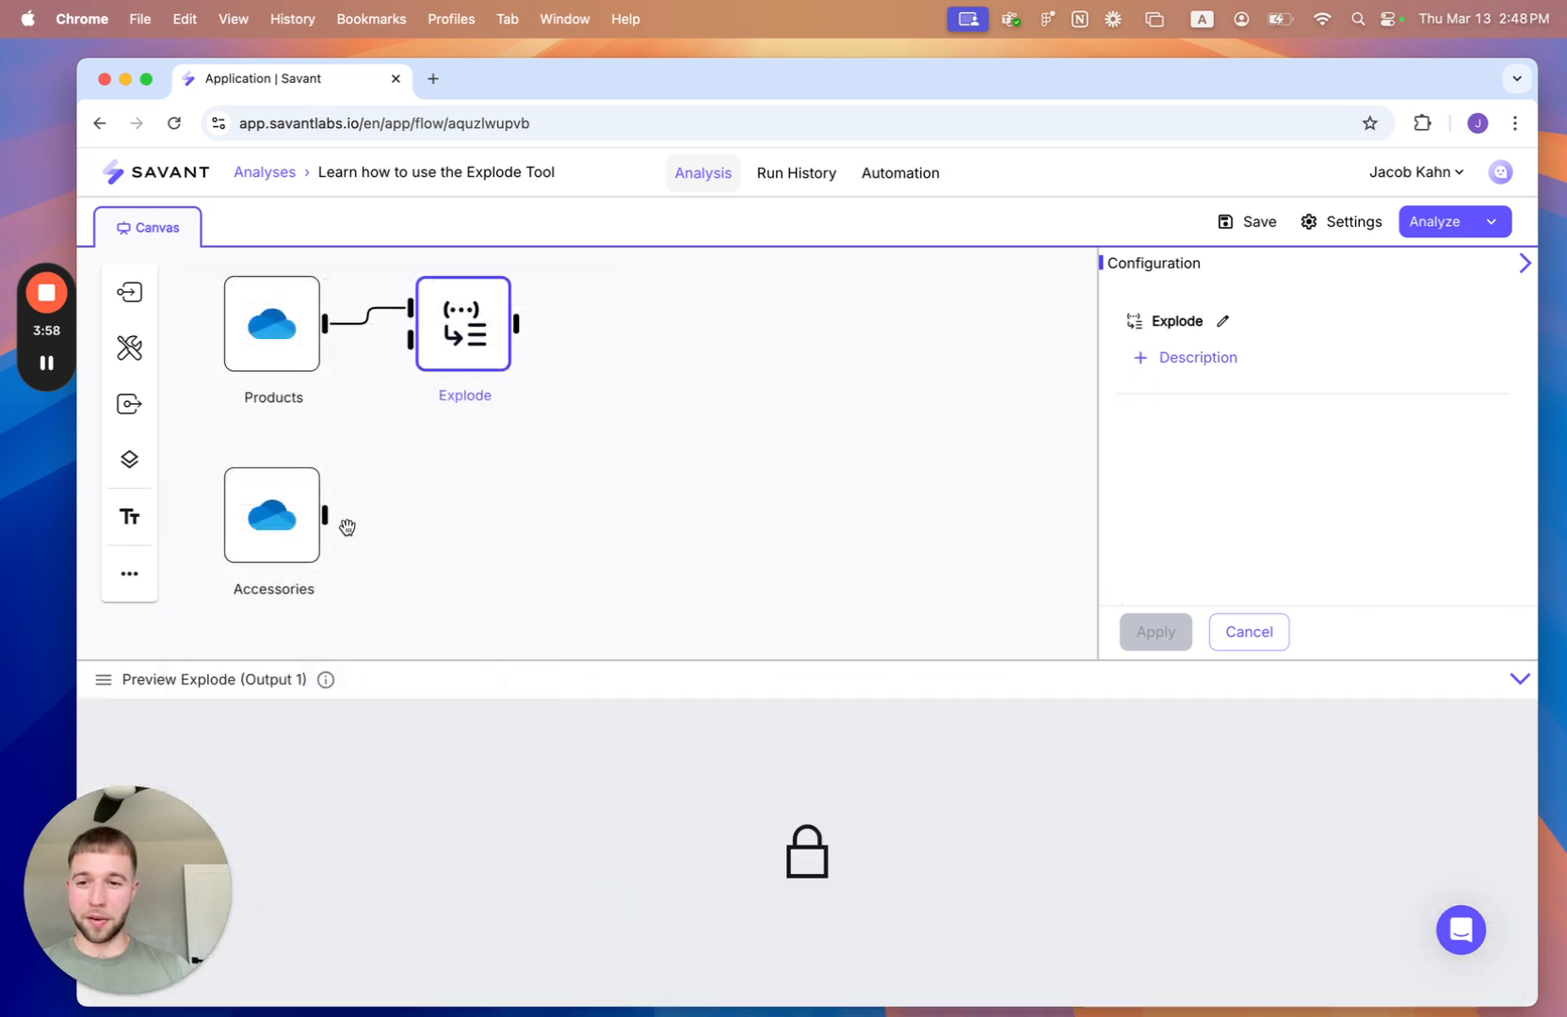
drag(327, 516, 410, 339)
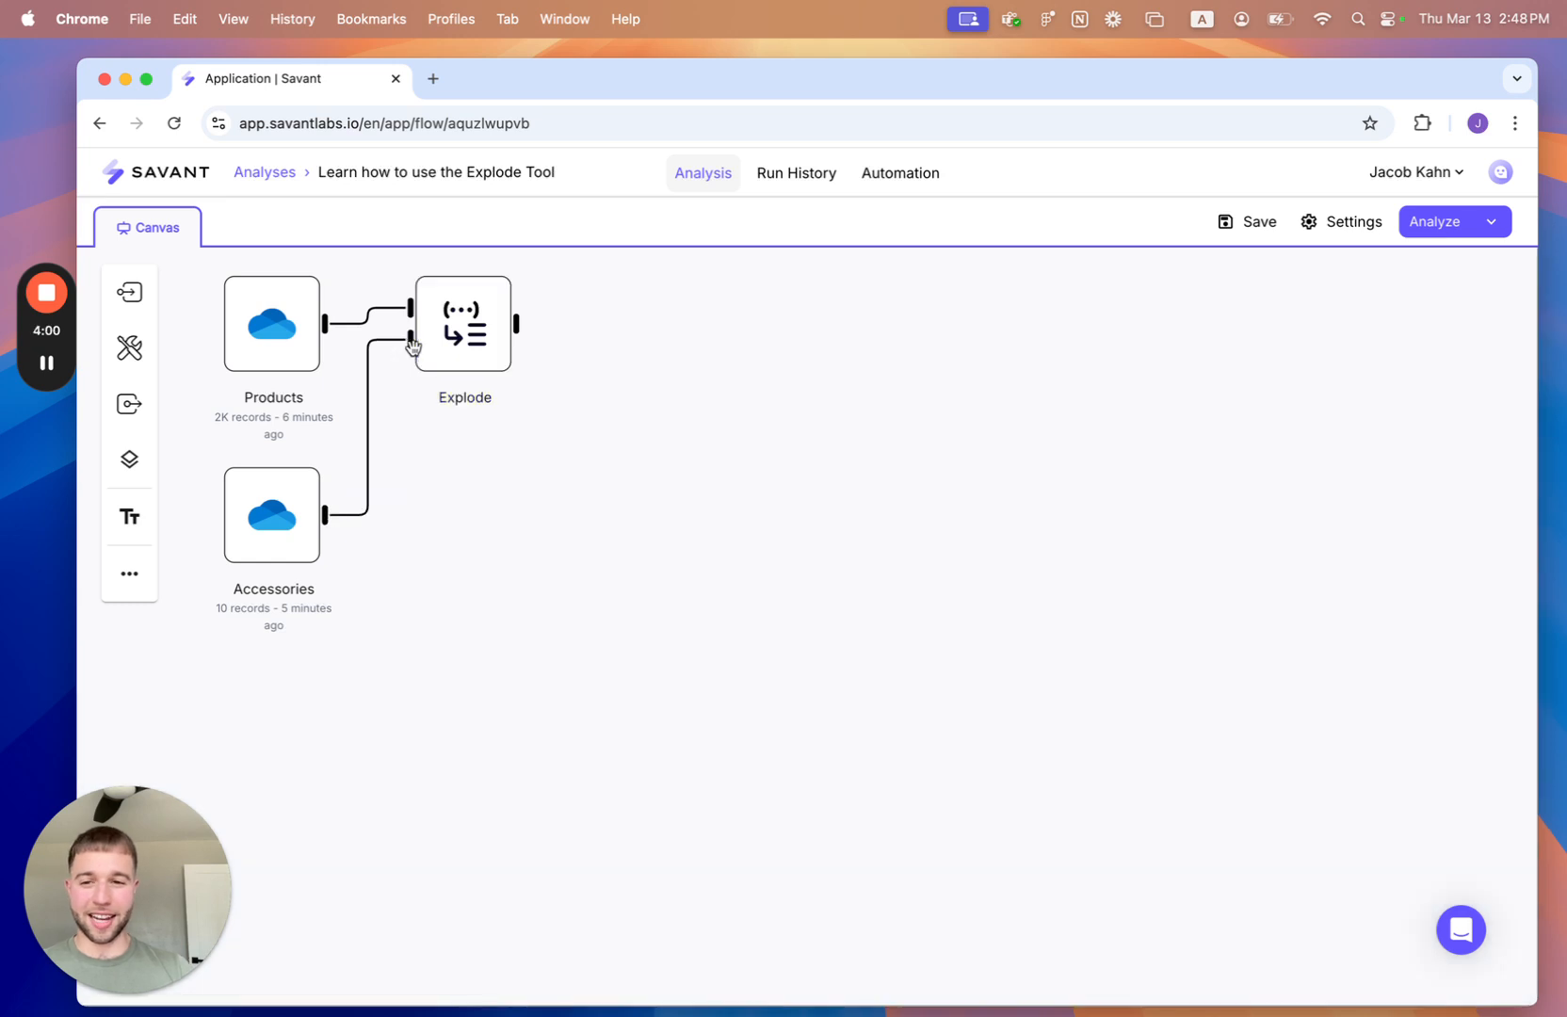
- Rearrange the workflow nodes on the canvas with Auto Layout
click(131, 580)
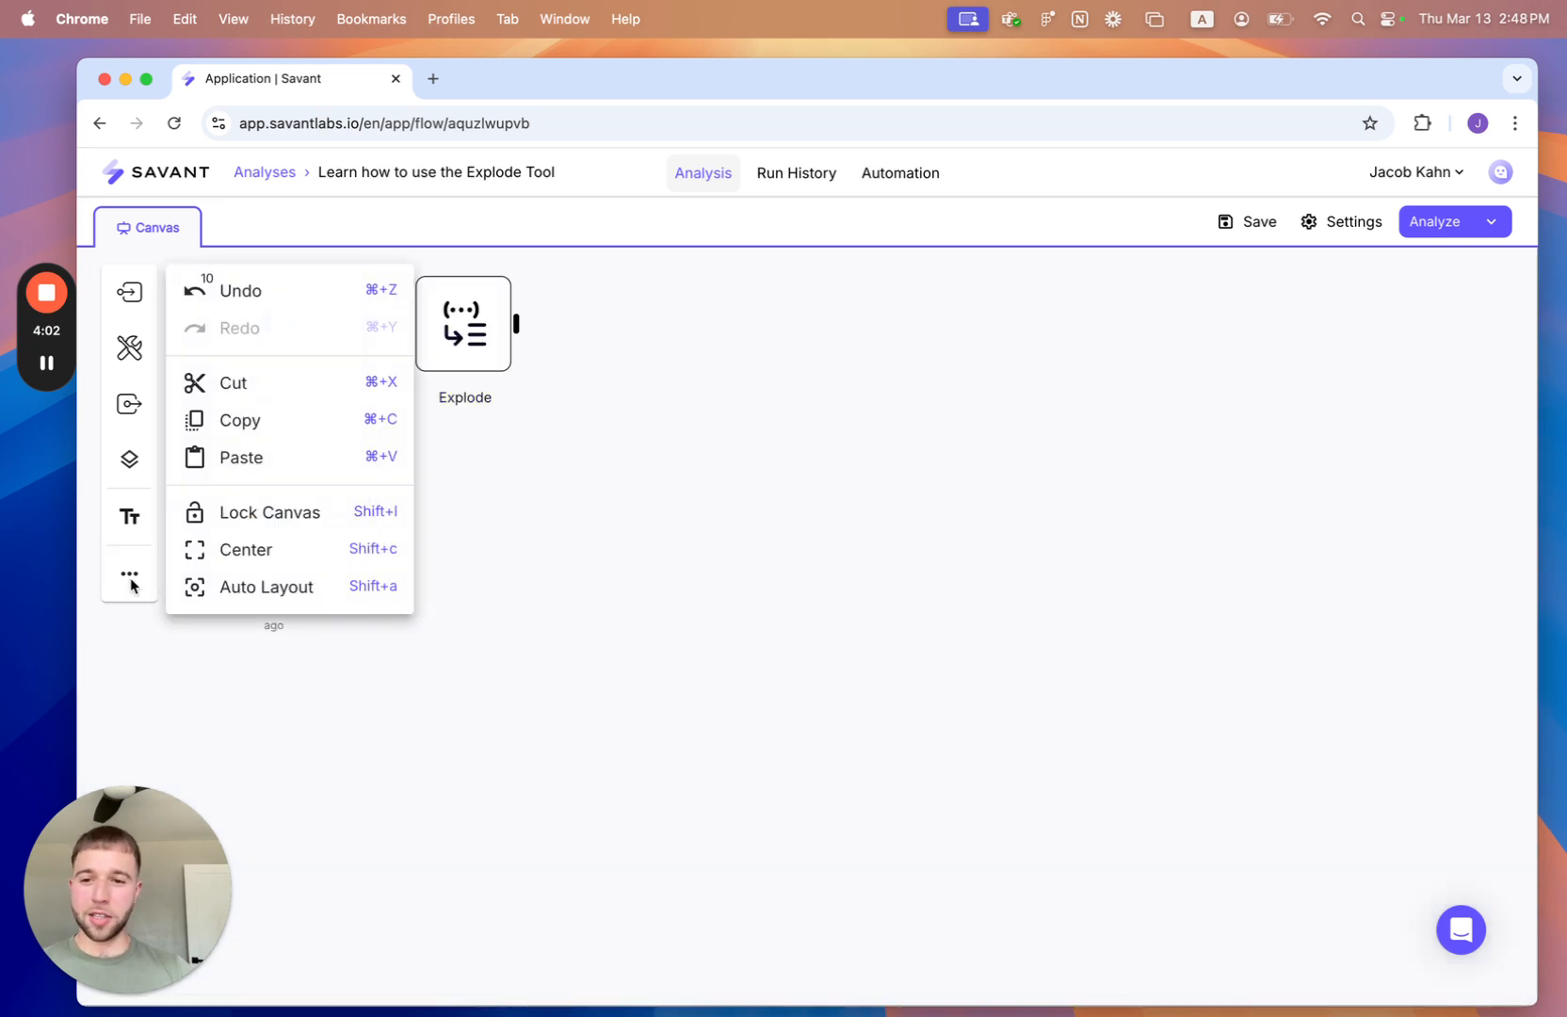
click(283, 583)
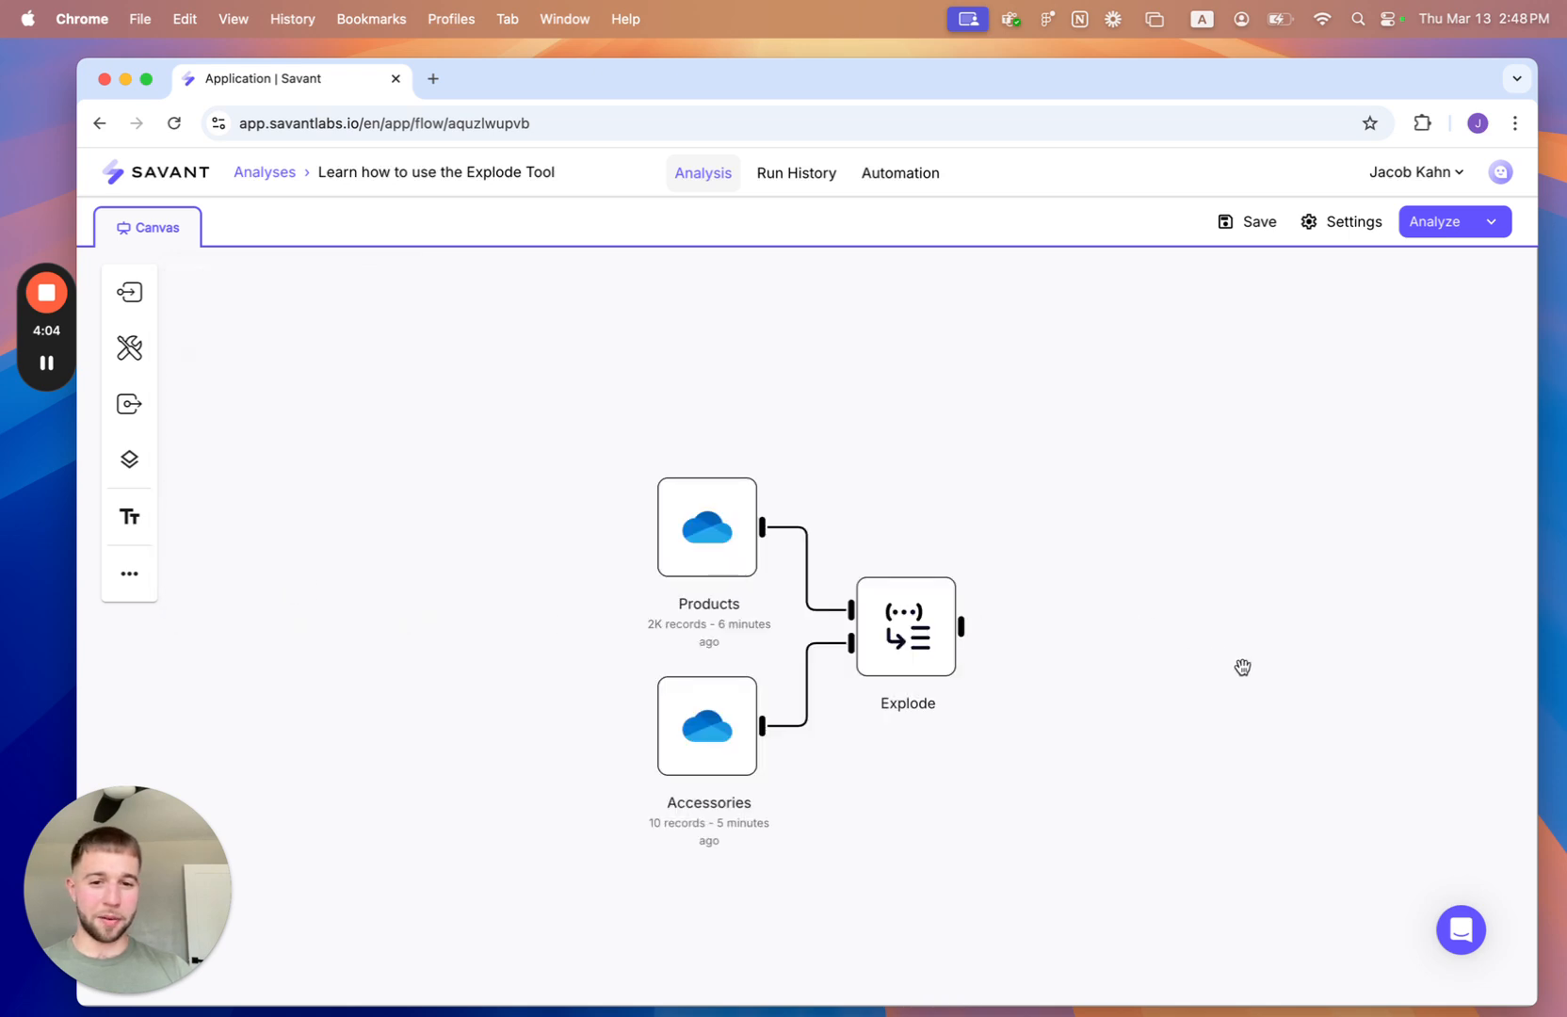
drag(1241, 665, 890, 591)
- Apply the Explode node's configuration and run the analysis on the full data
click(550, 560)
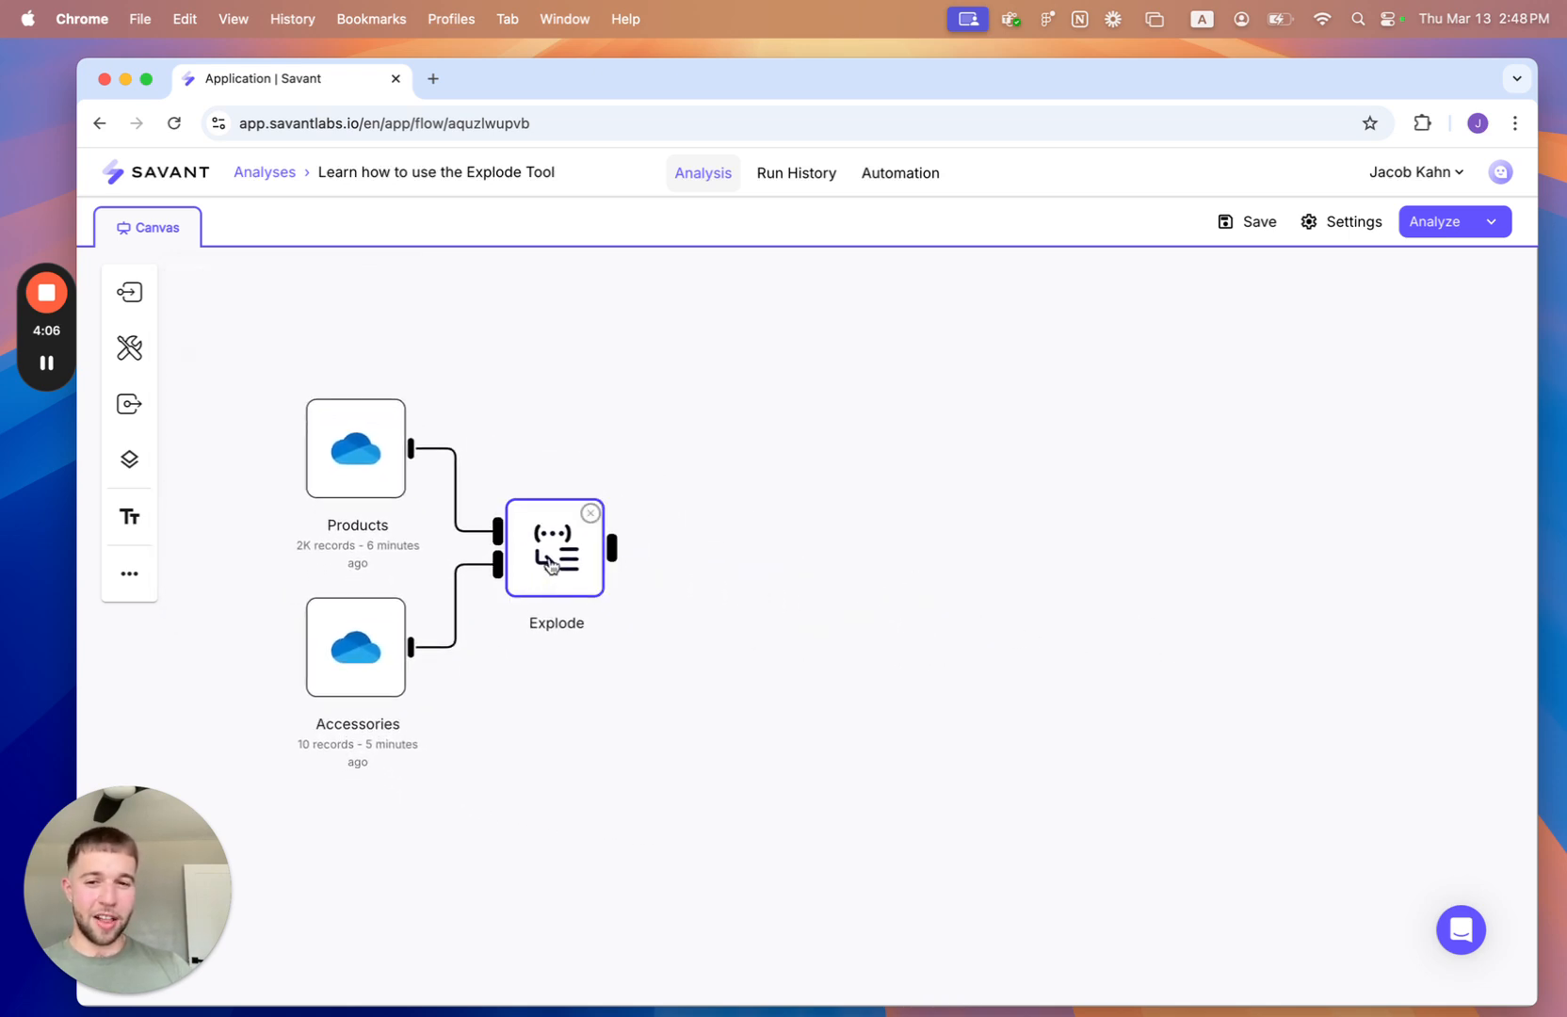
click(552, 563)
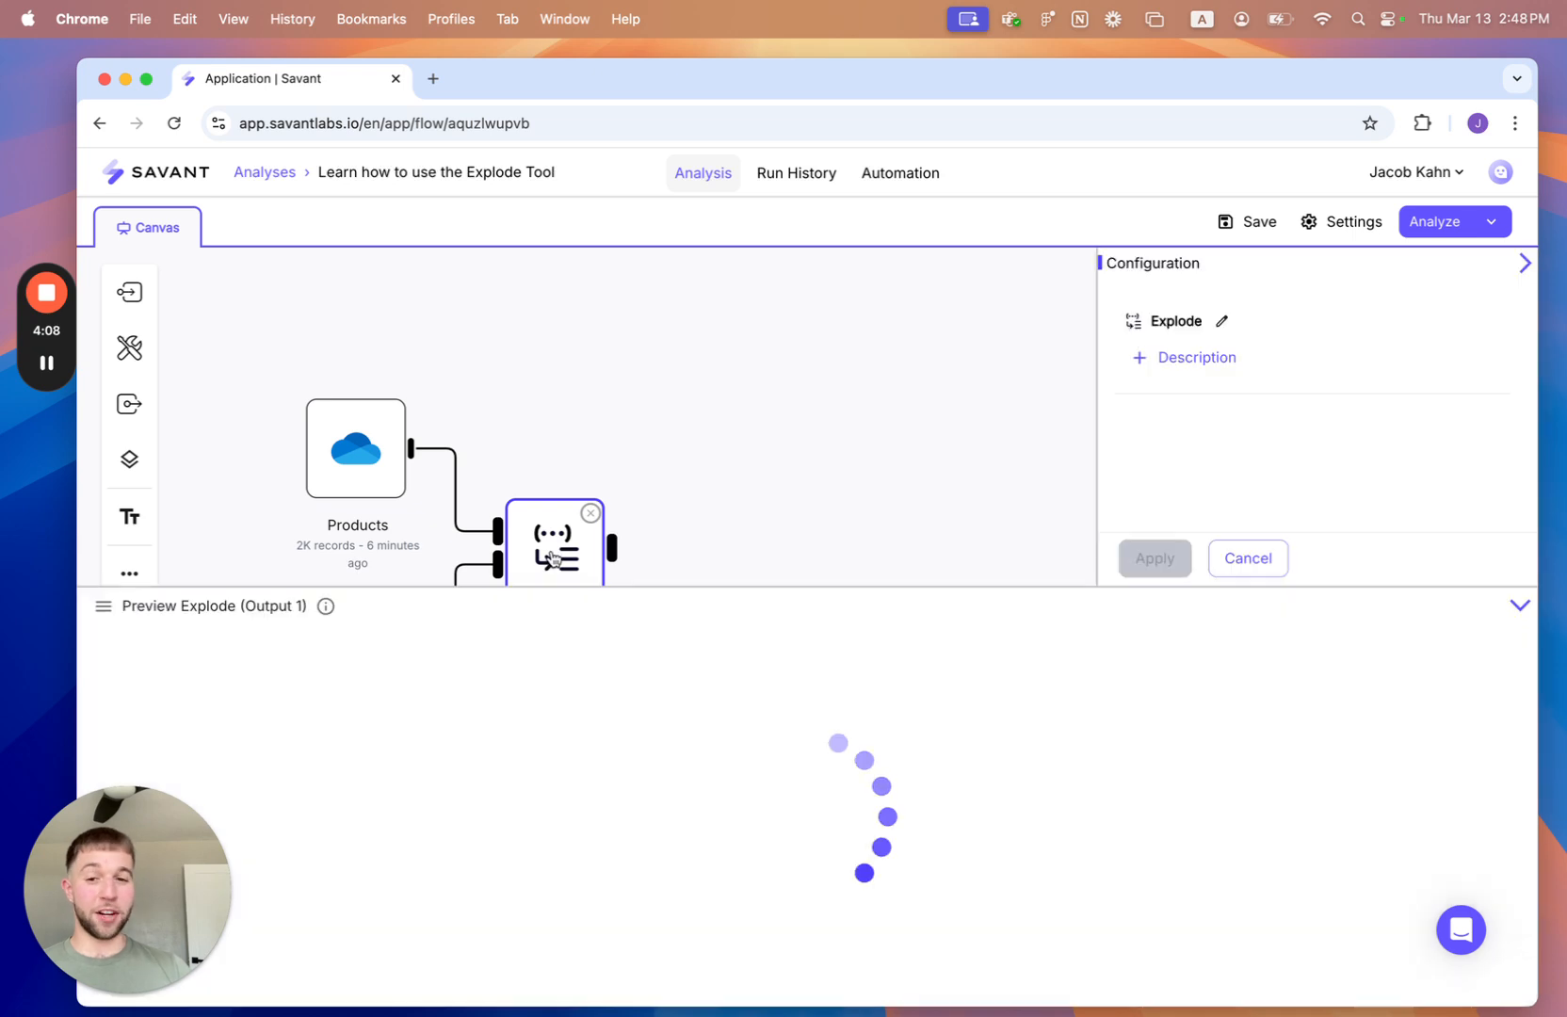
drag(745, 499, 738, 427)
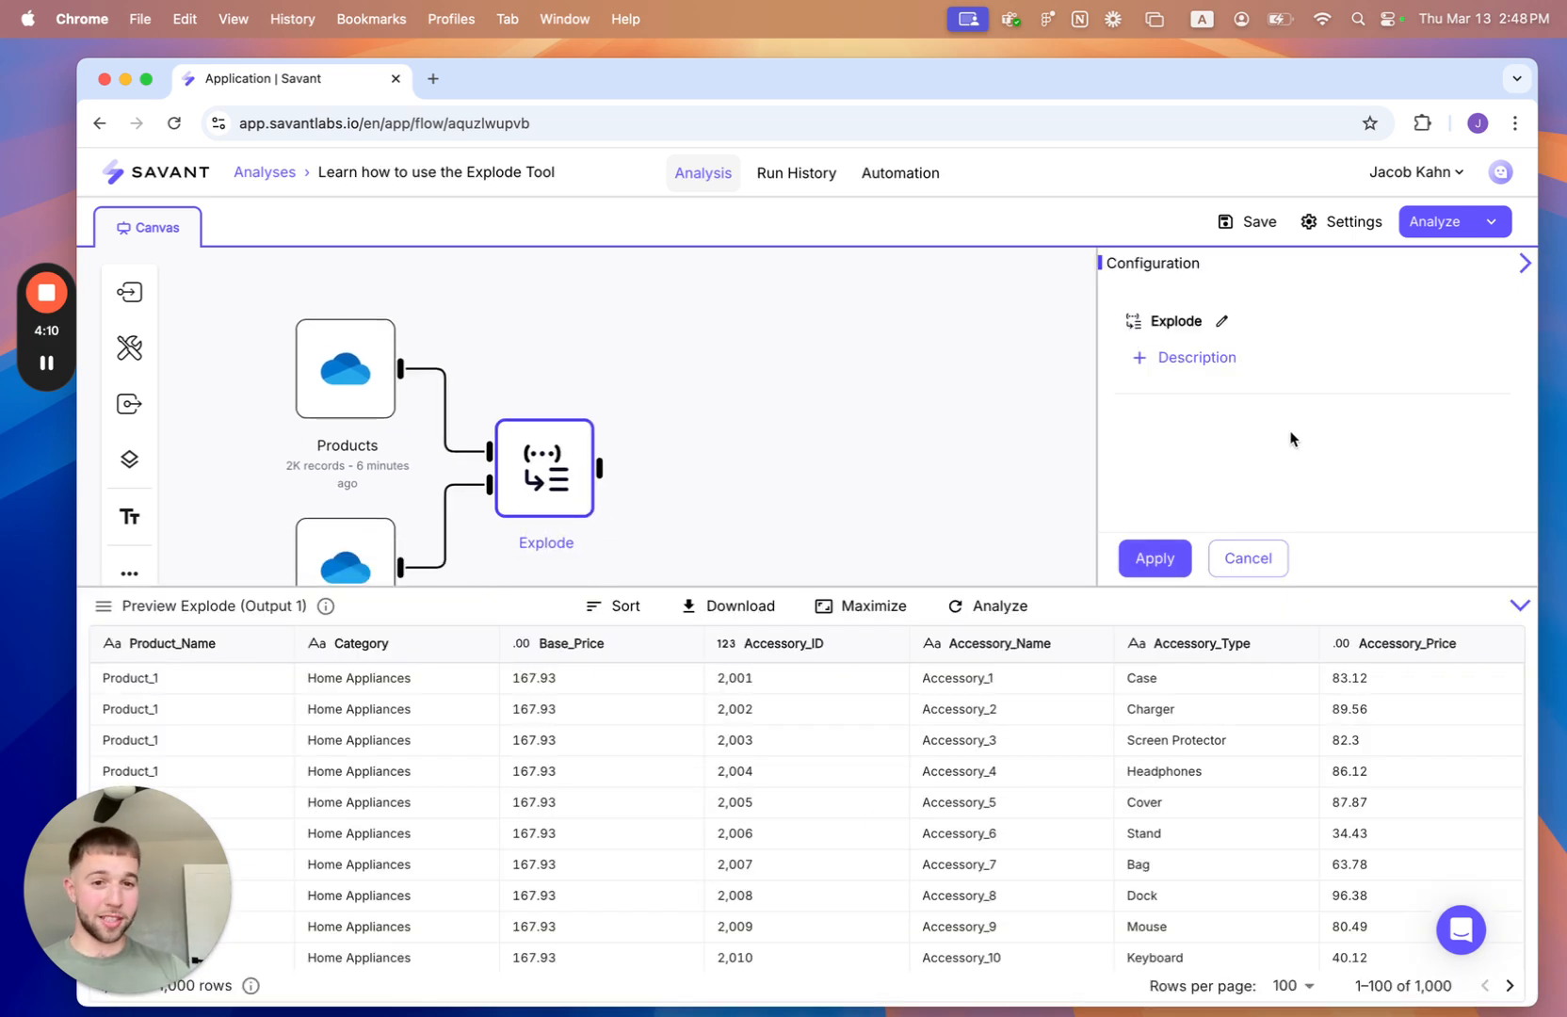
click(1163, 561)
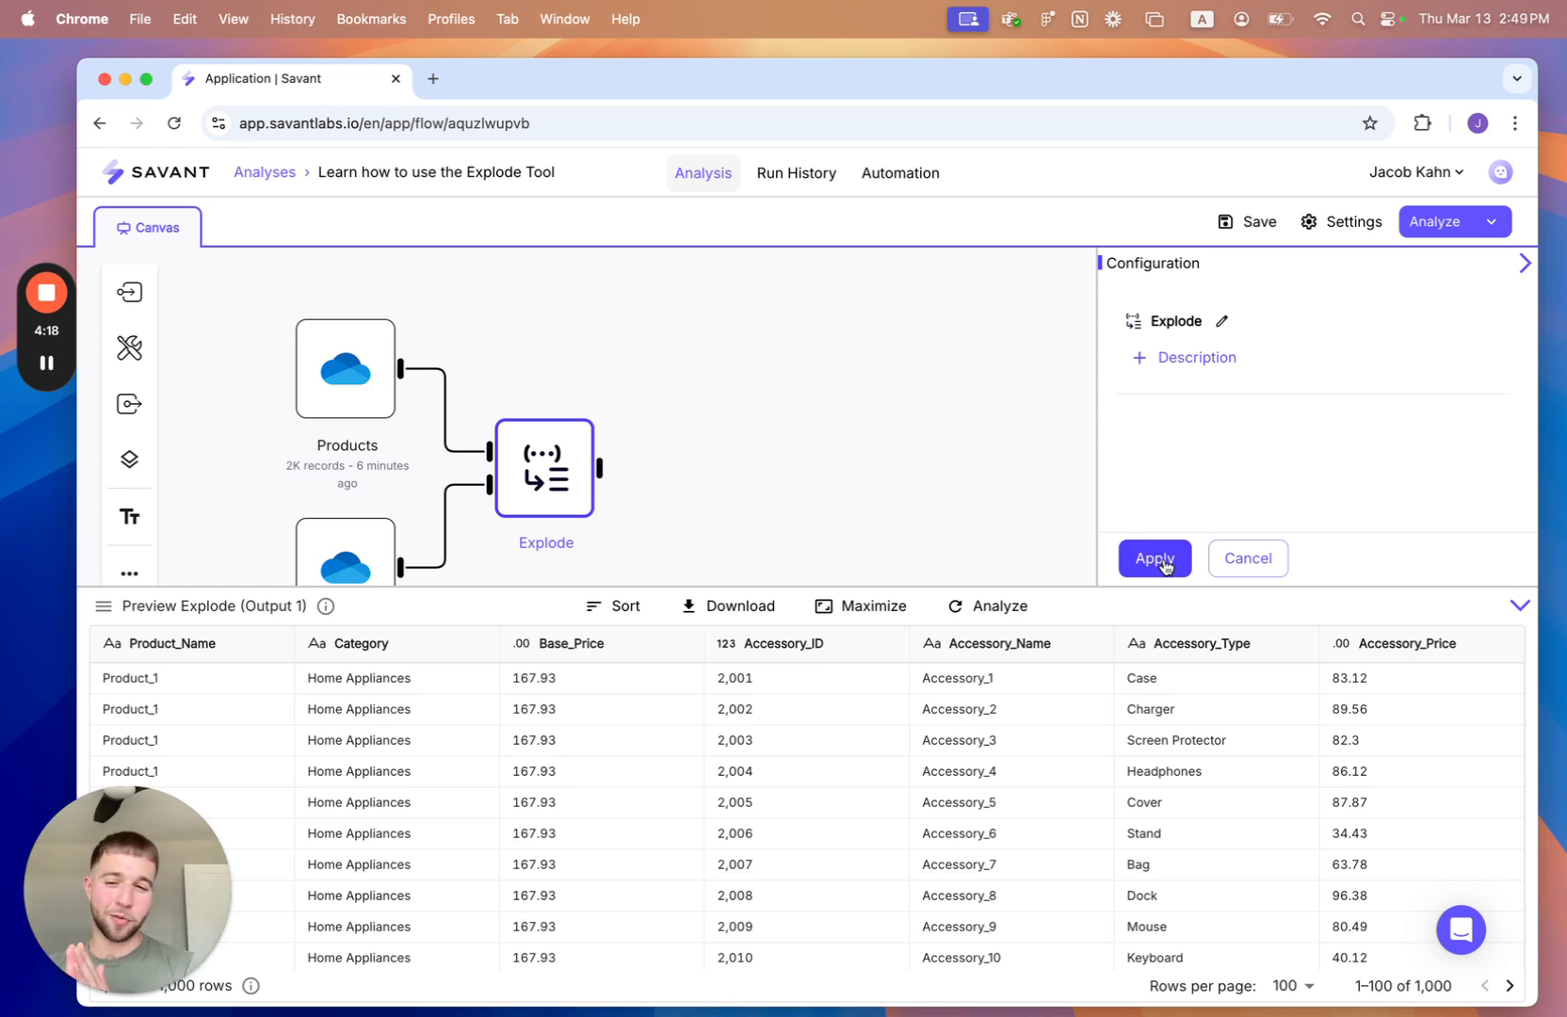
click(1432, 224)
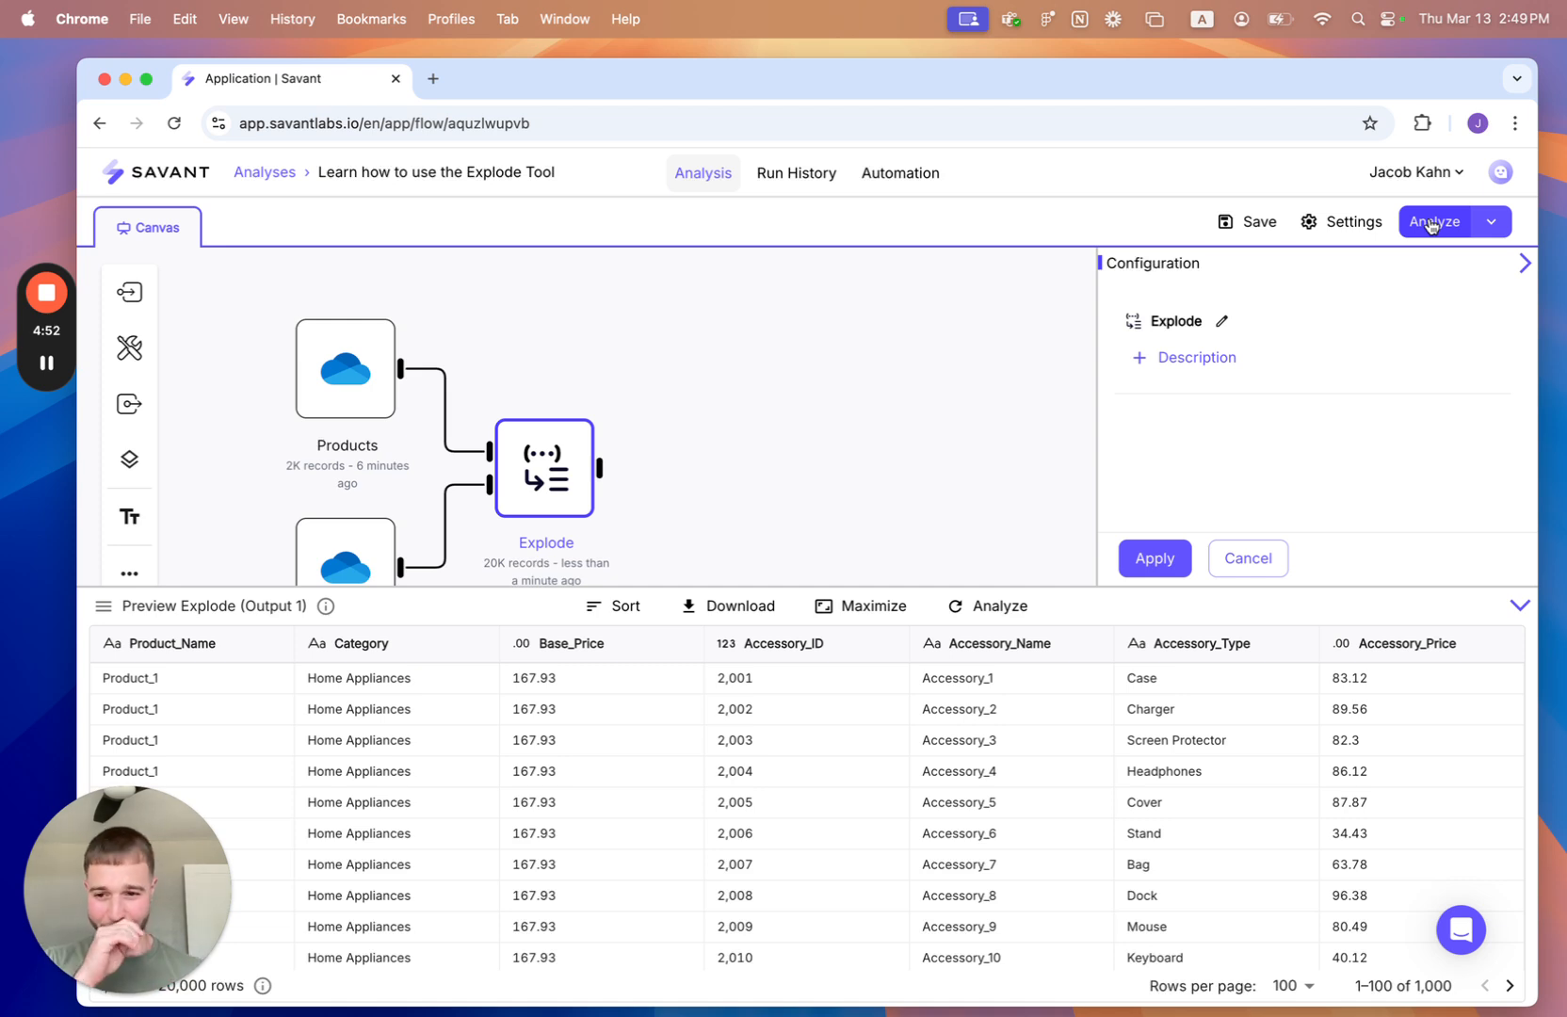
- Add a Transform tool fed by the Explode node and shrink the data preview to give its configuration more room
click(130, 353)
click(449, 695)
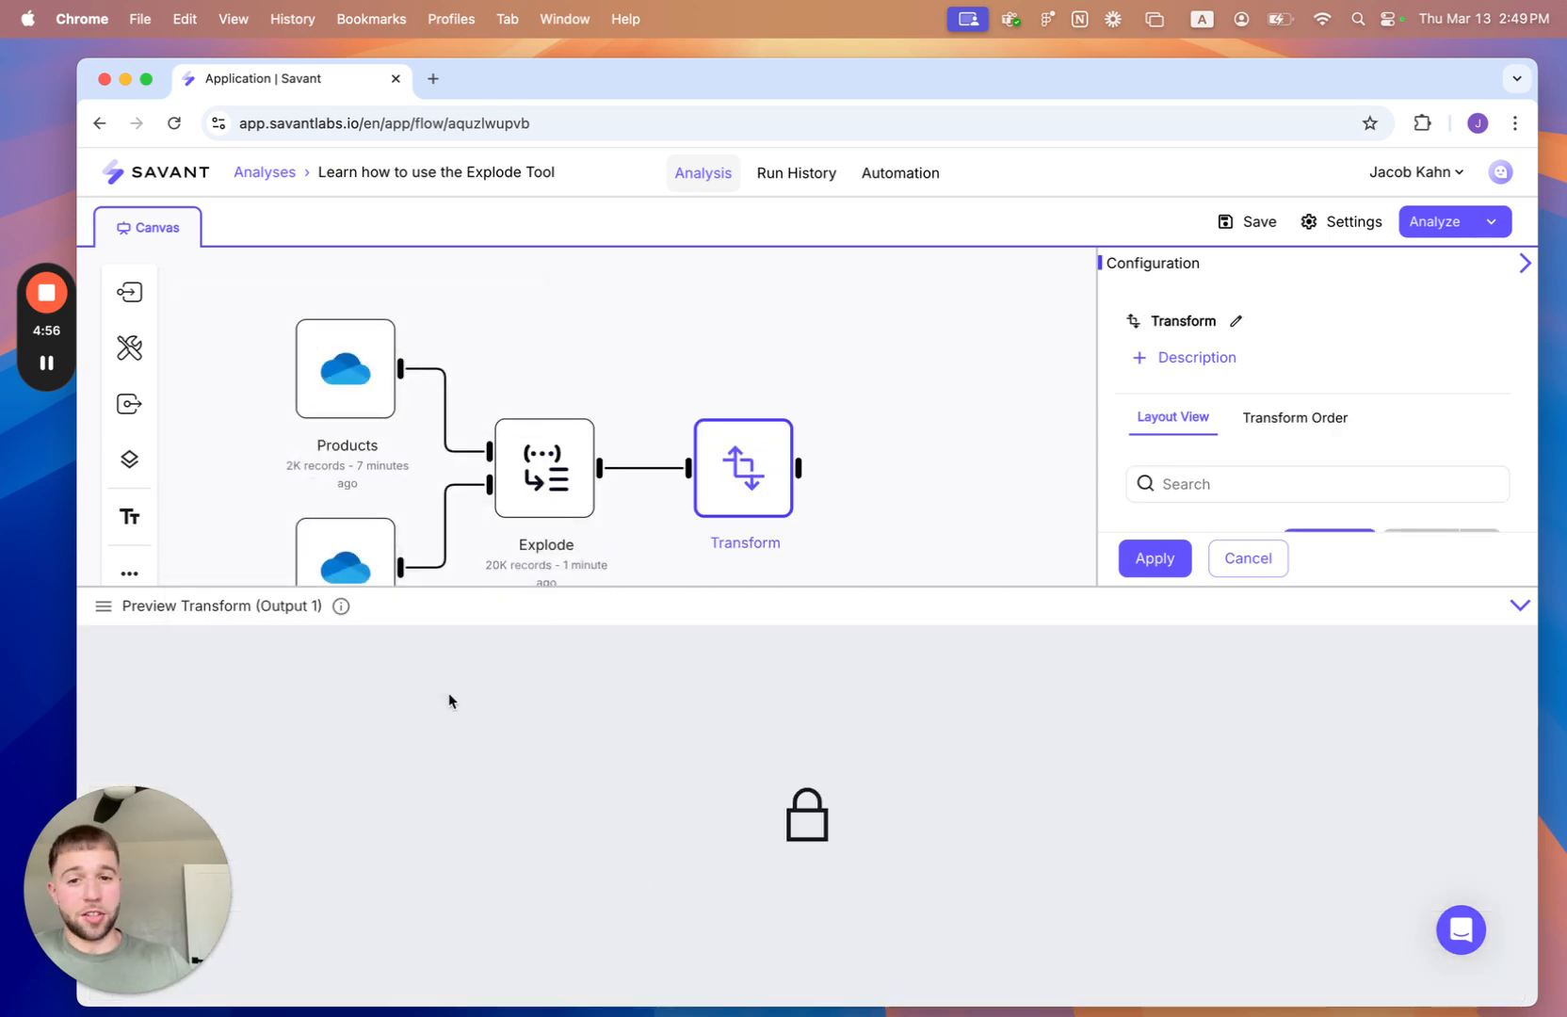
drag(966, 523, 904, 491)
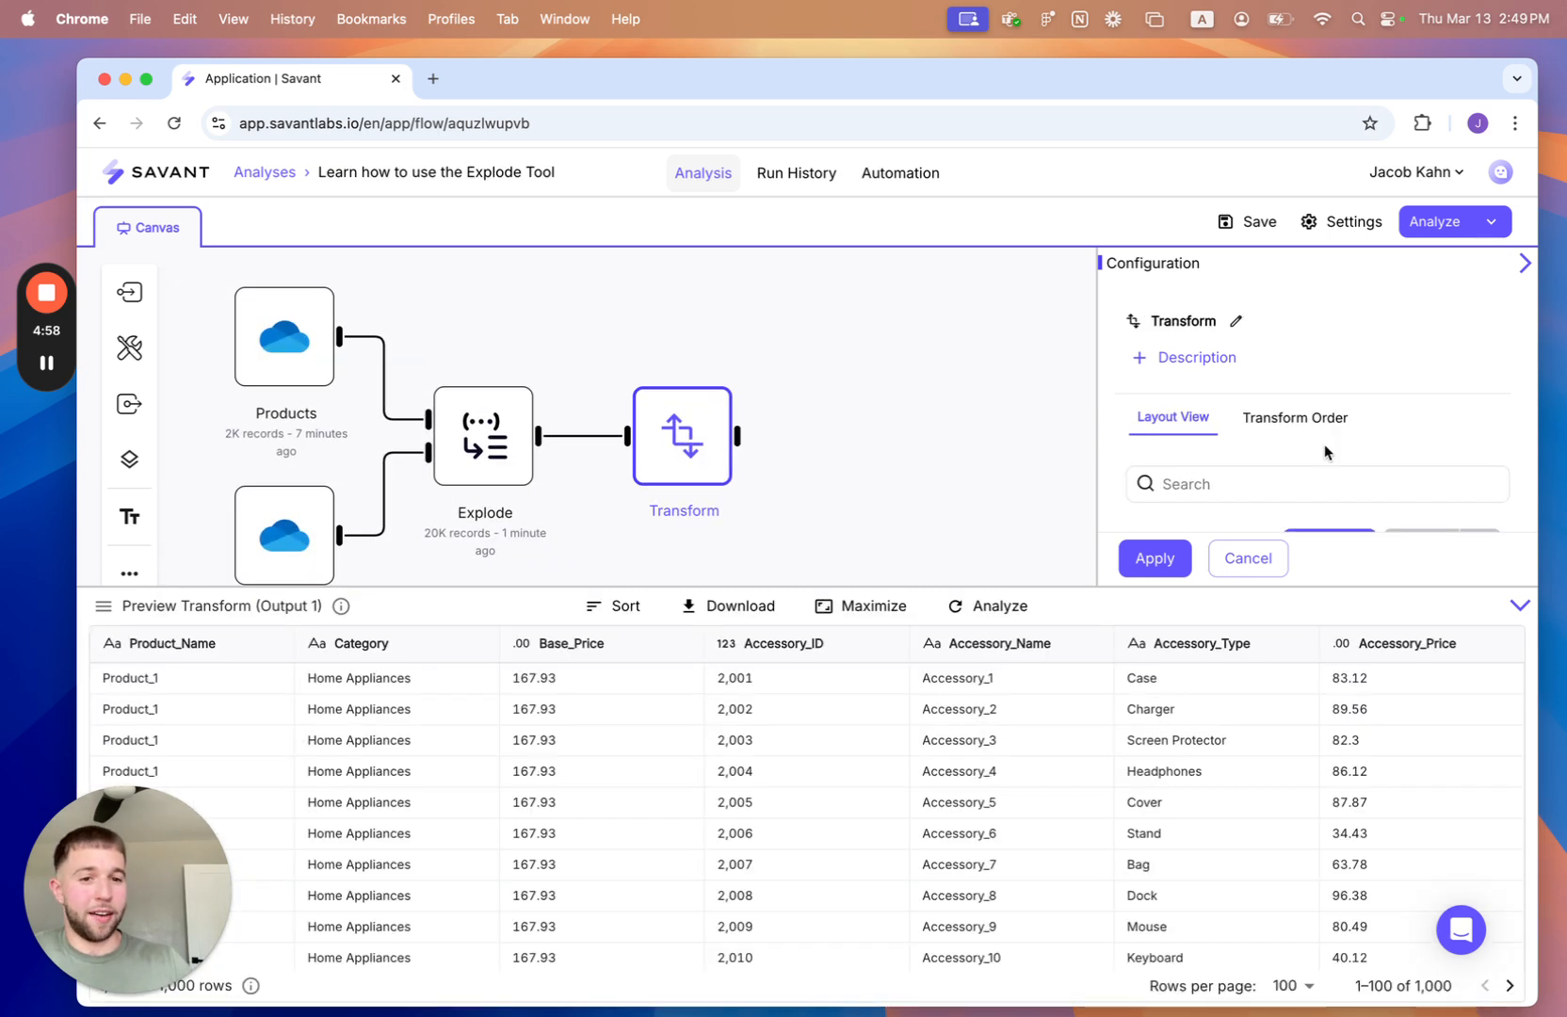
scroll(1326, 454, down, 2)
drag(1074, 586, 1073, 726)
scroll(1326, 492, up, 3)
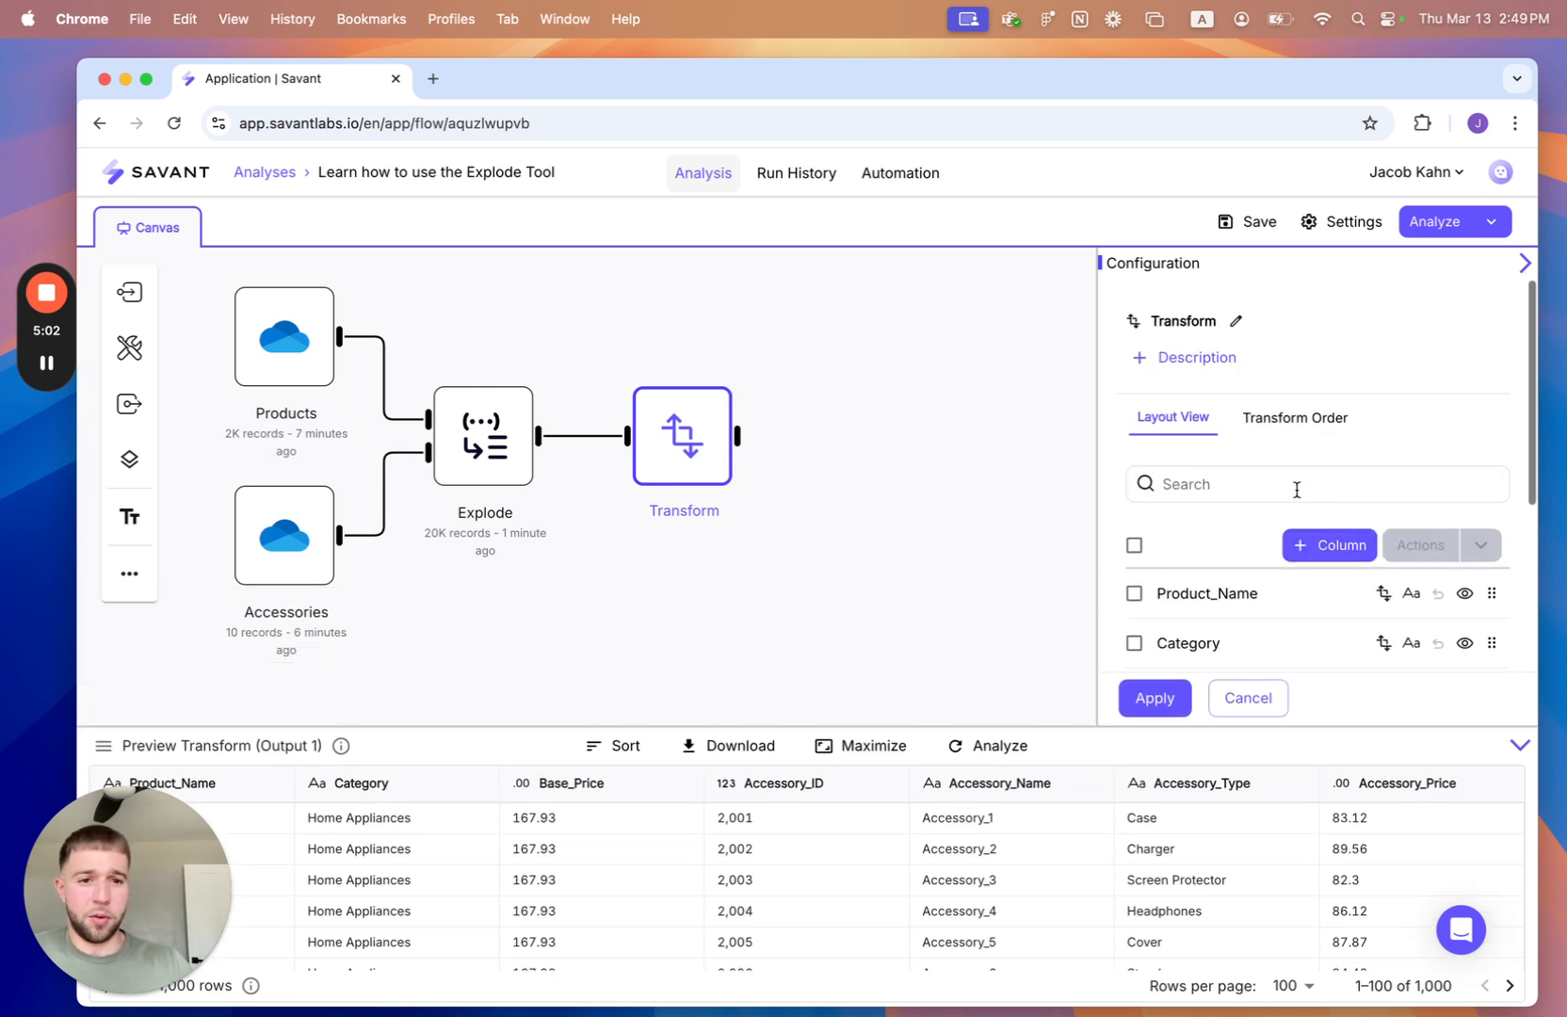
- Create a calculated field named Total Price in the Transform tool with the formula `Base_Price`+`Accessory_Price`
click(1314, 548)
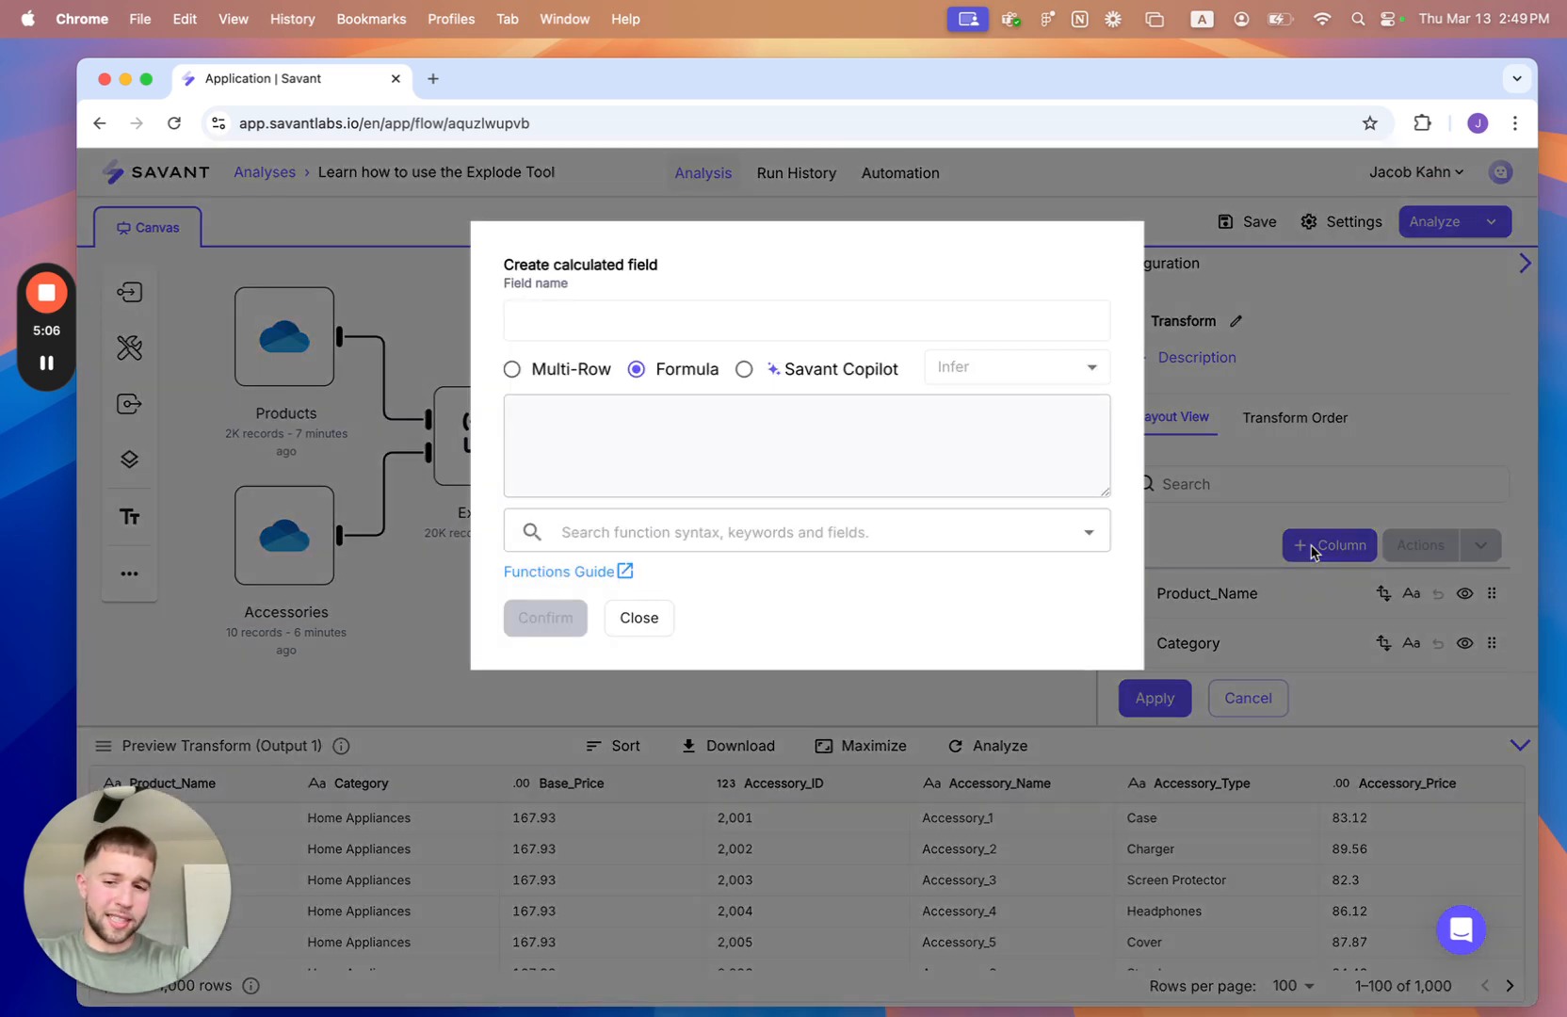
text(Total Price)
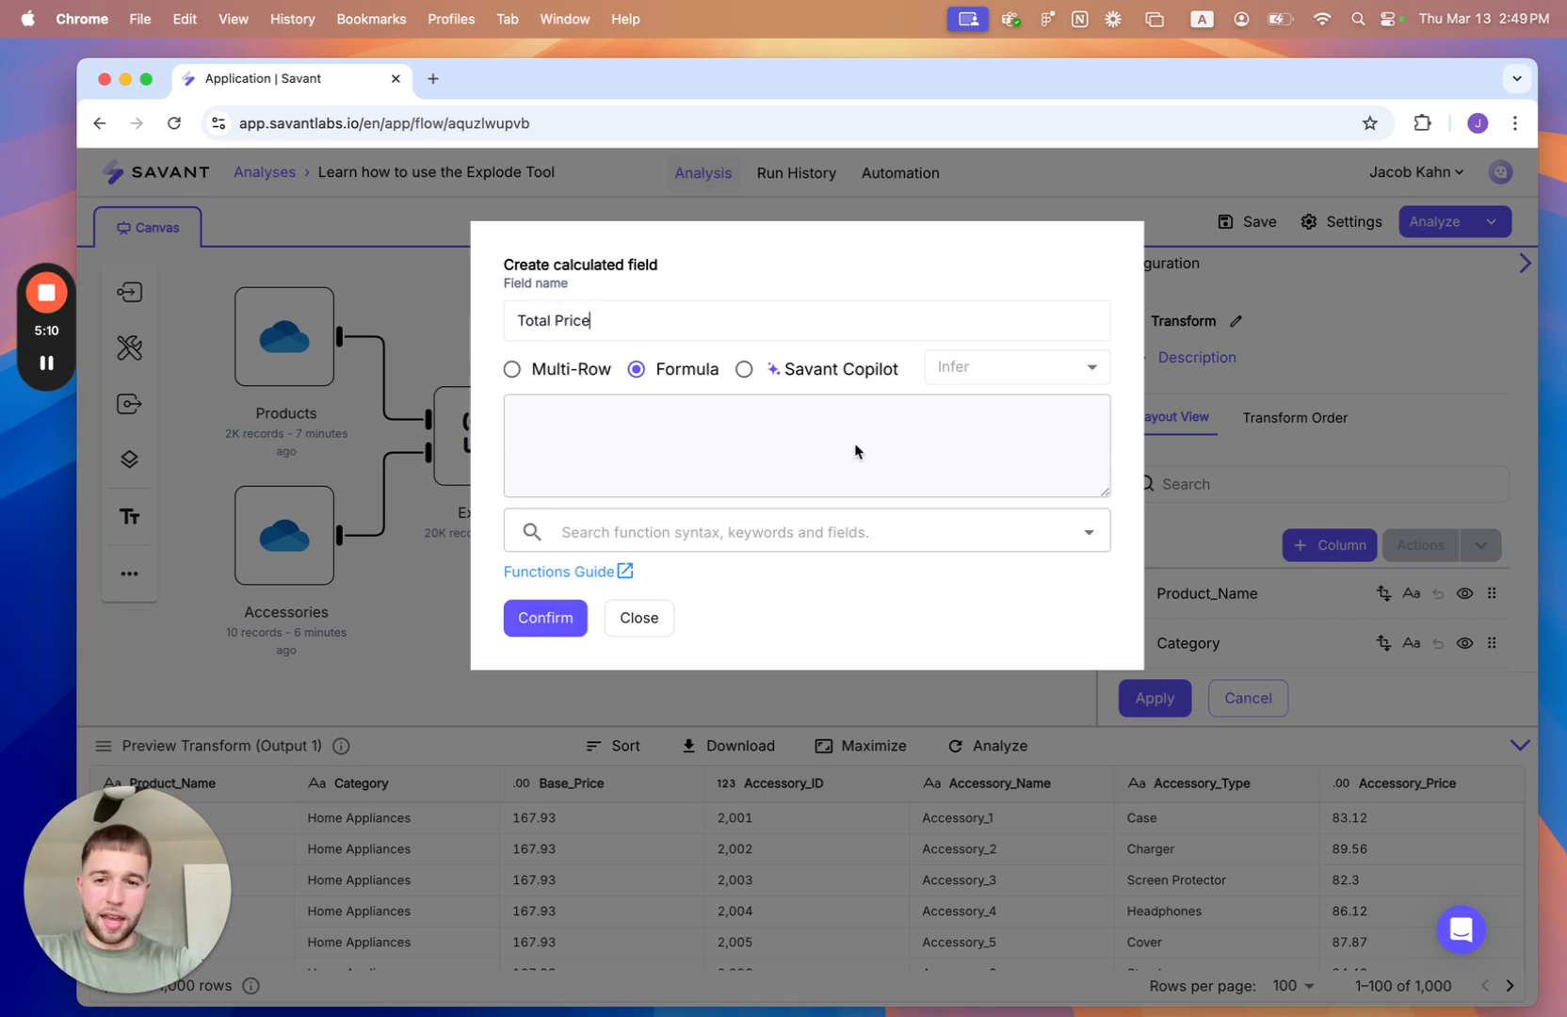
click(811, 476)
text(`base)
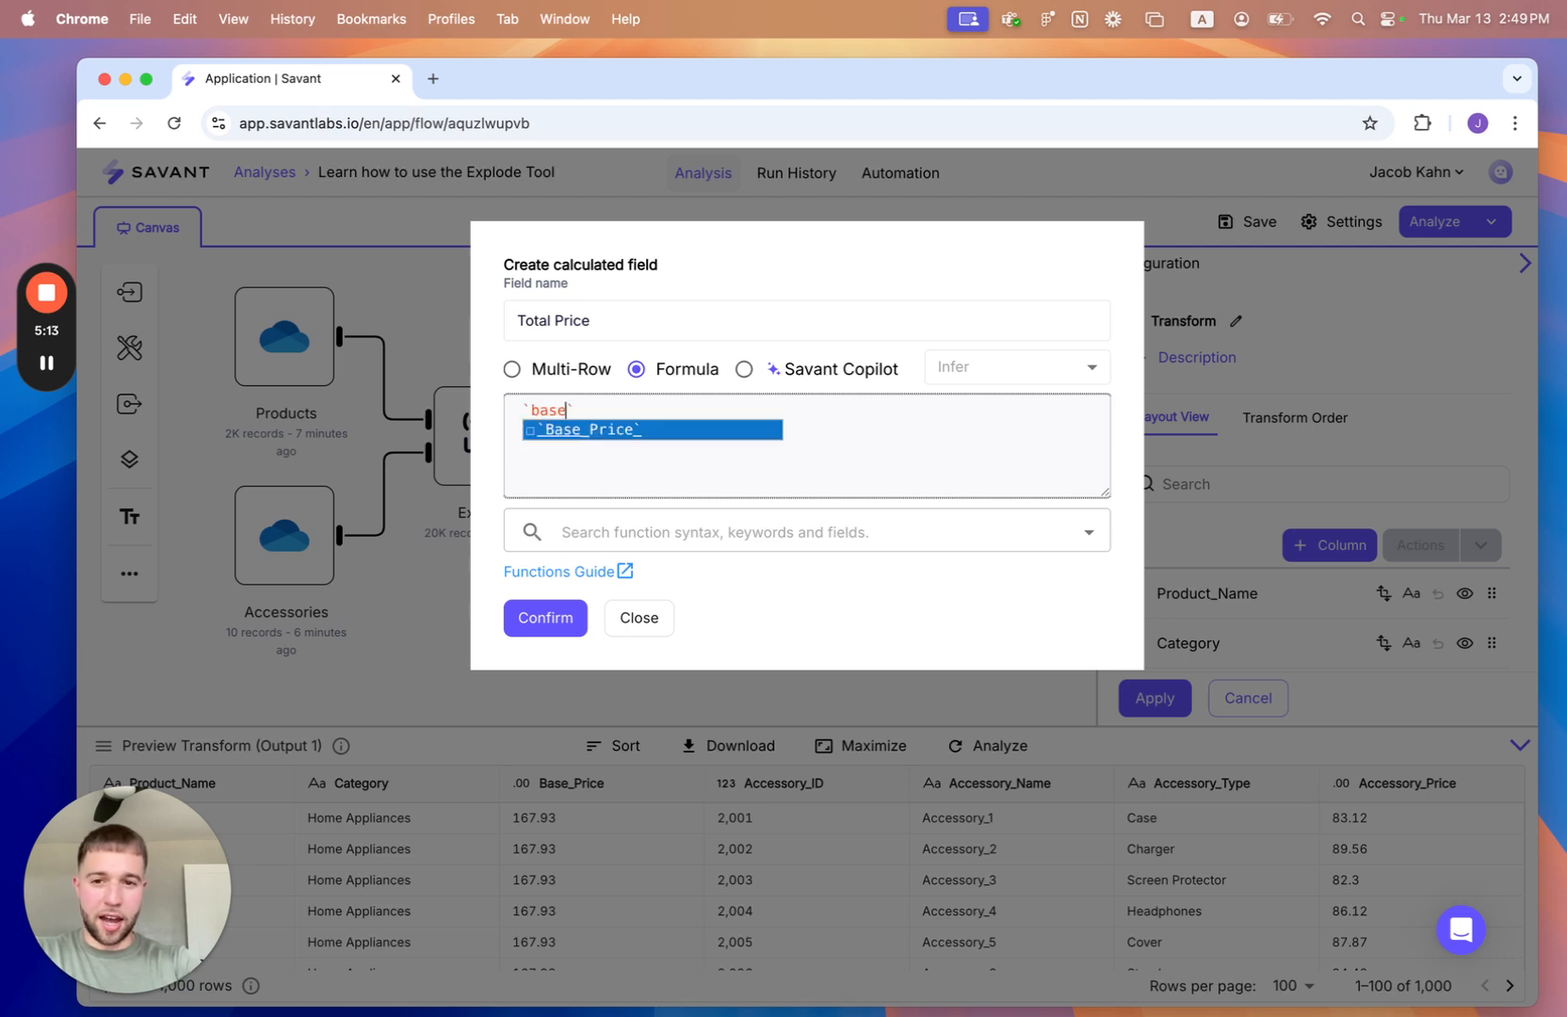
key(Return)
text(+`acce)
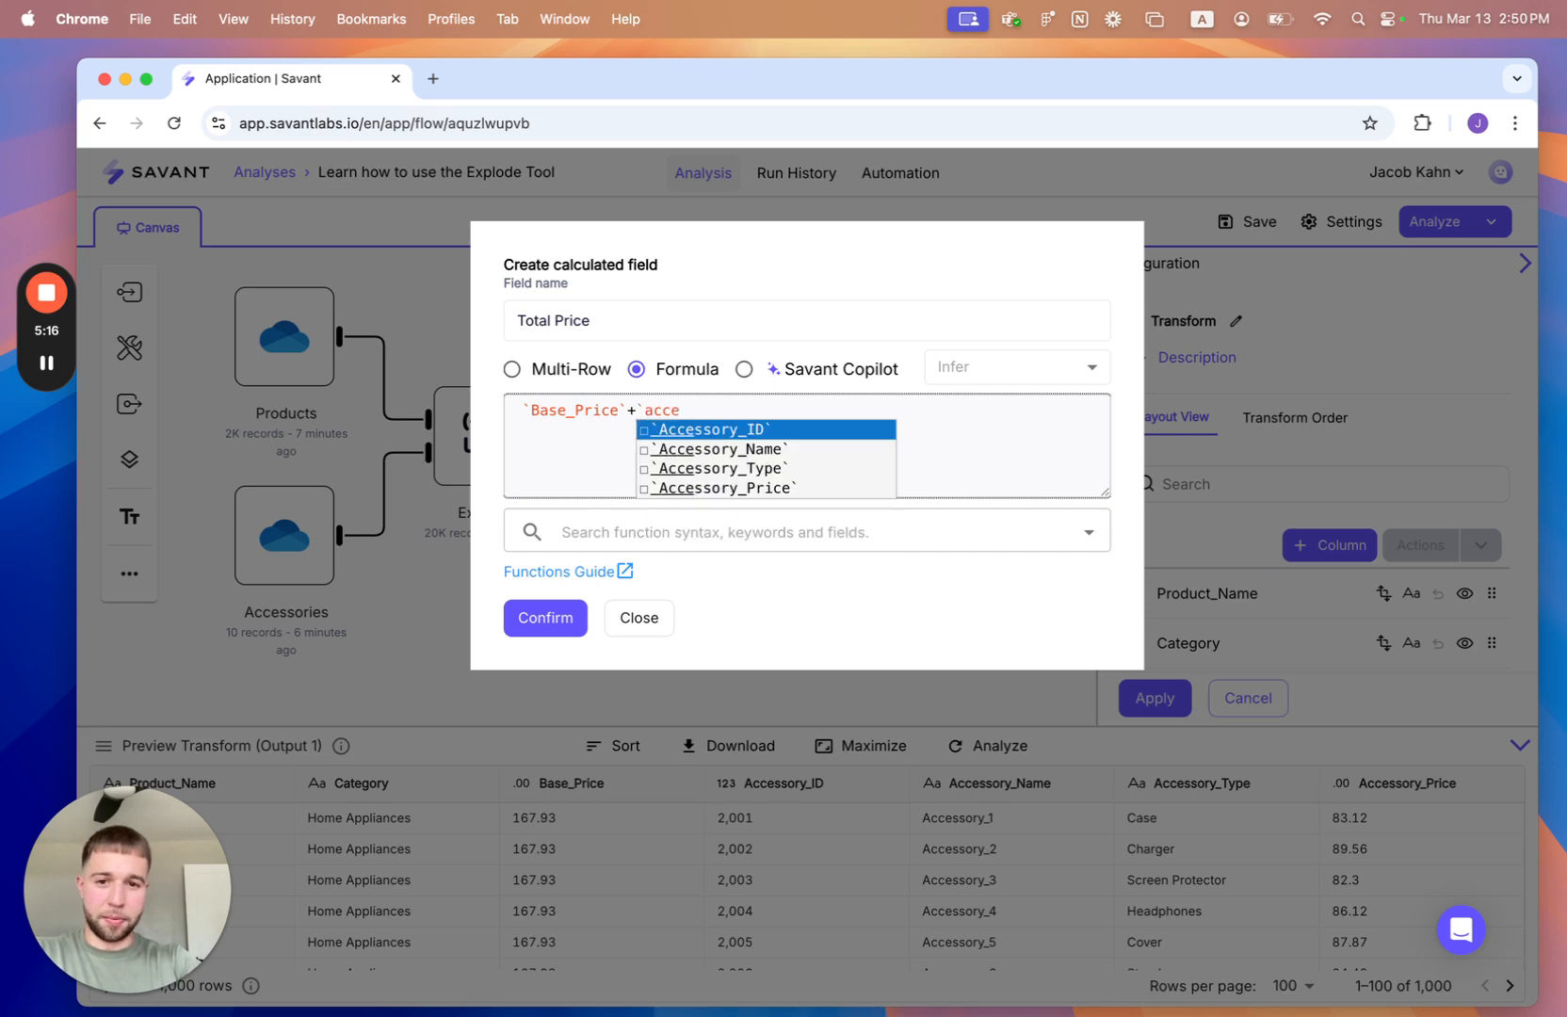
key(Down)
key(Down)
key(Down)
key(Return)
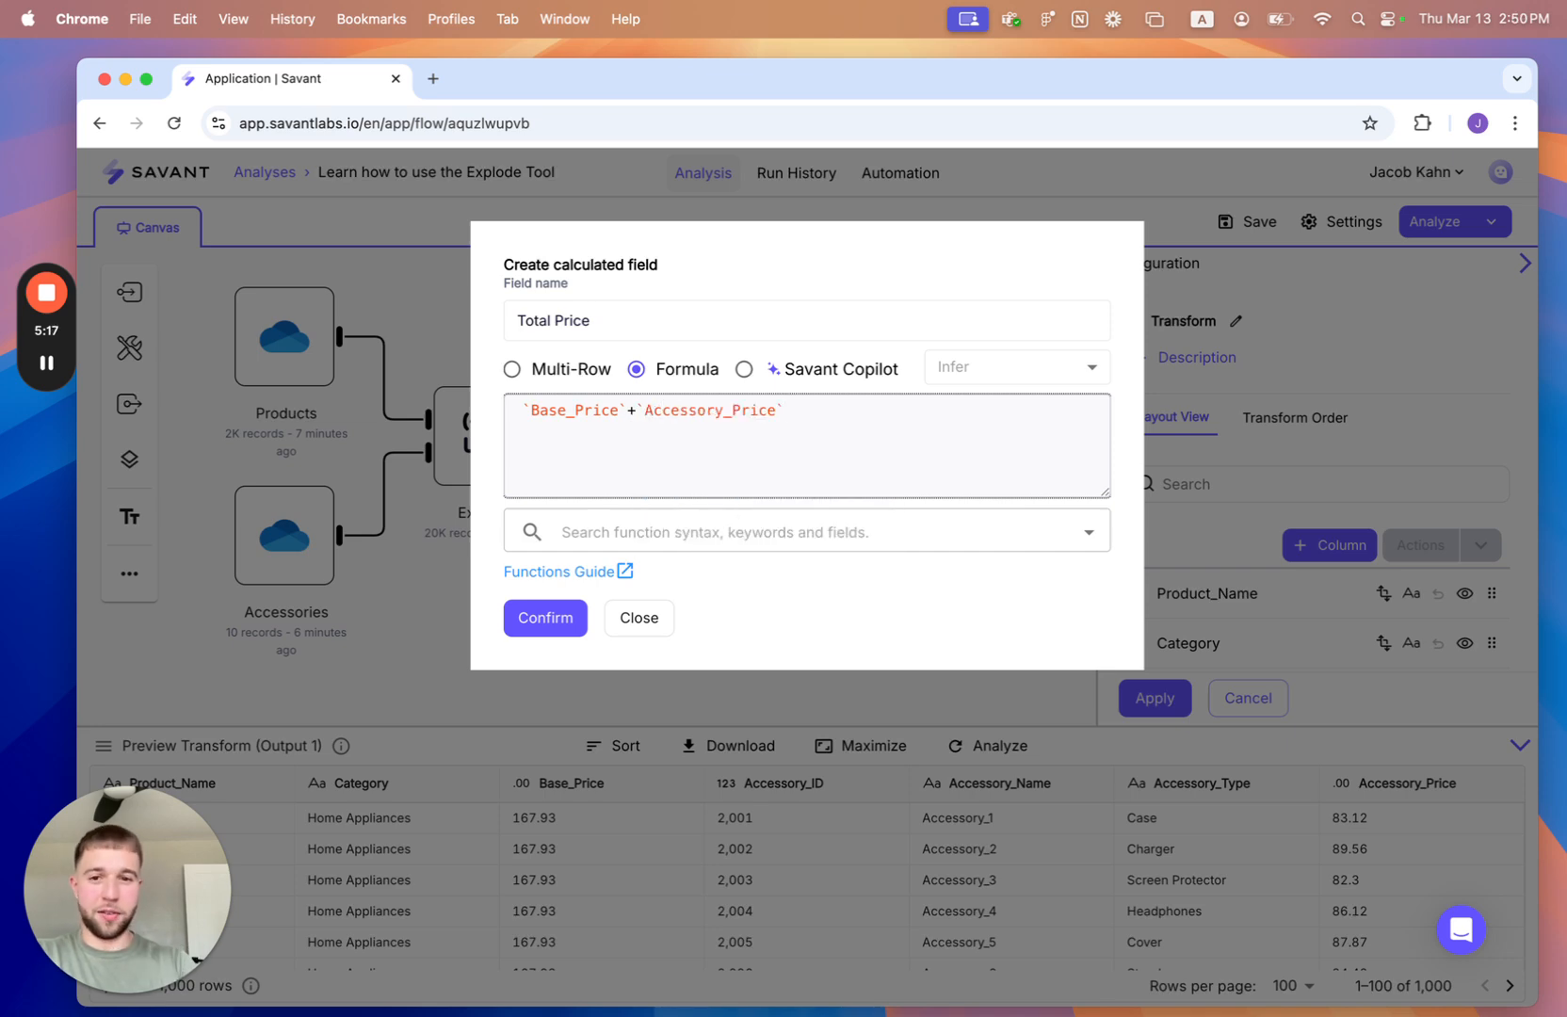
click(543, 617)
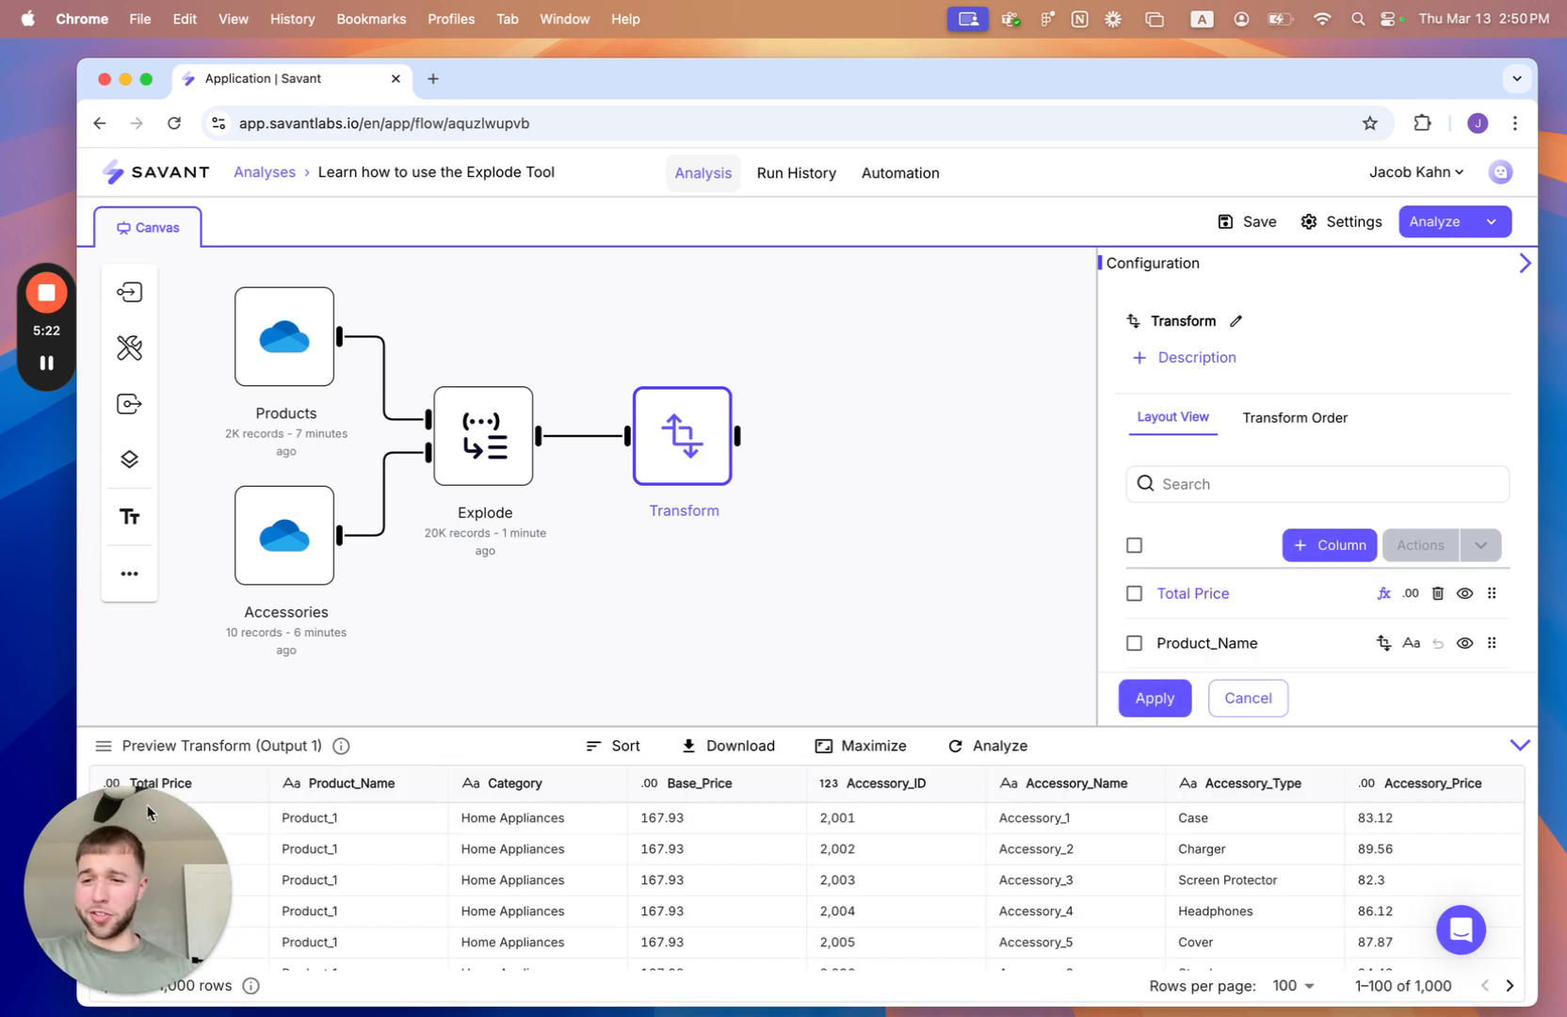
drag(148, 884, 1401, 359)
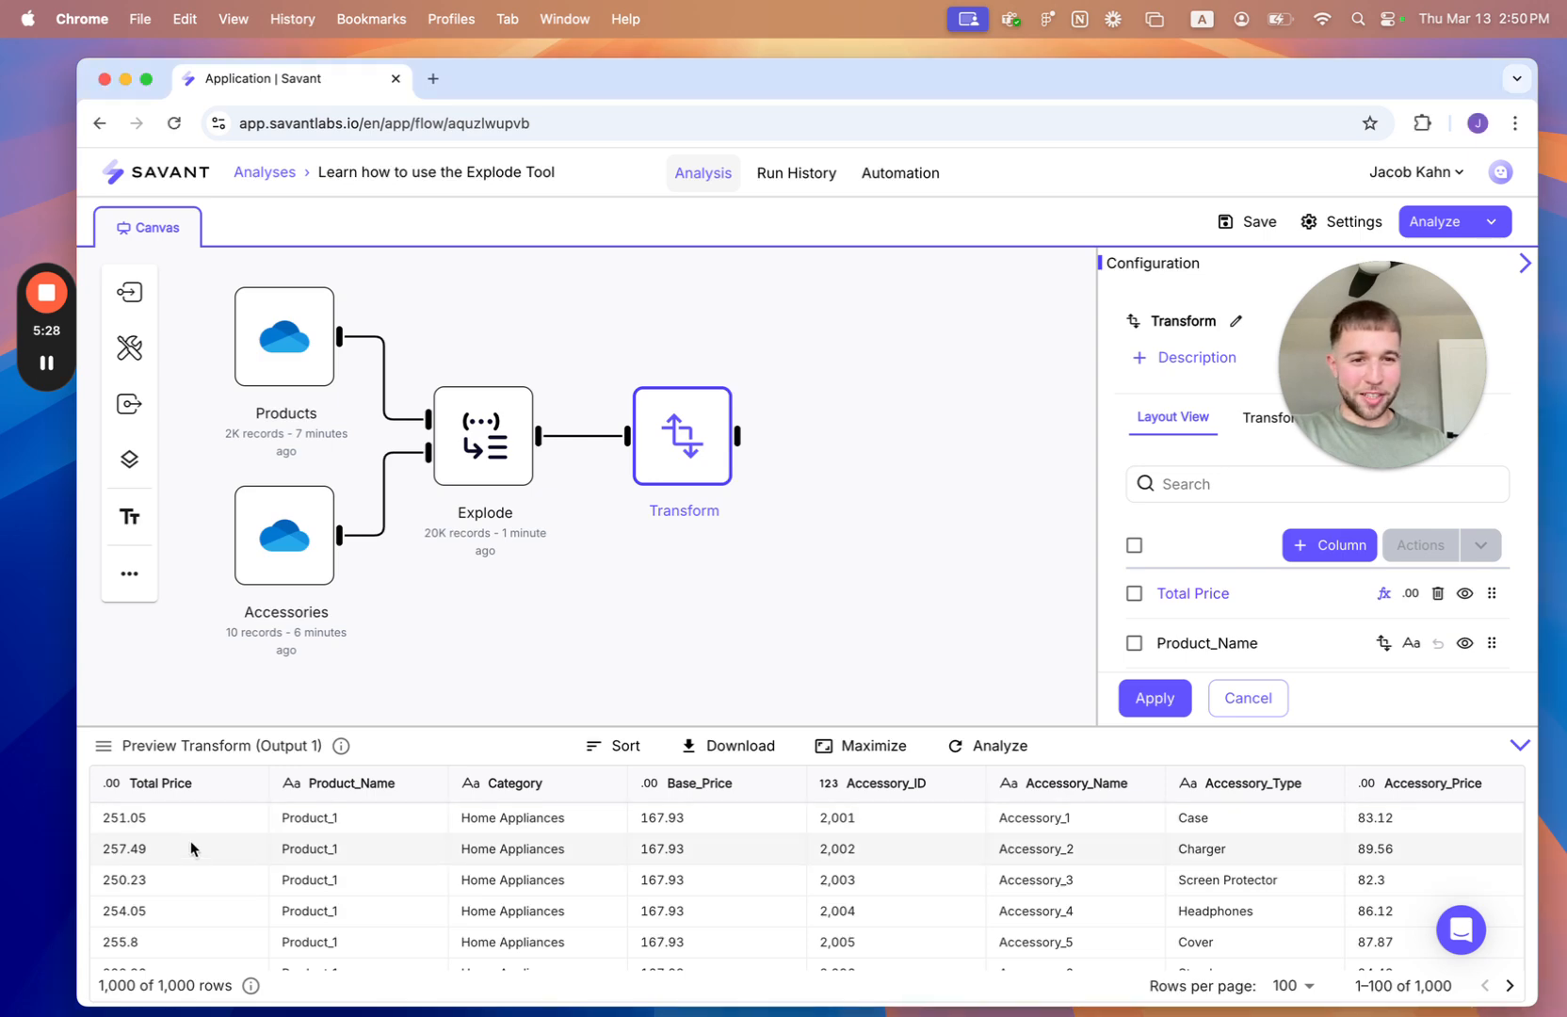
- Start another calculated field in the Transform tool named Product Discount, using Savant Copilot to generate it
click(1324, 546)
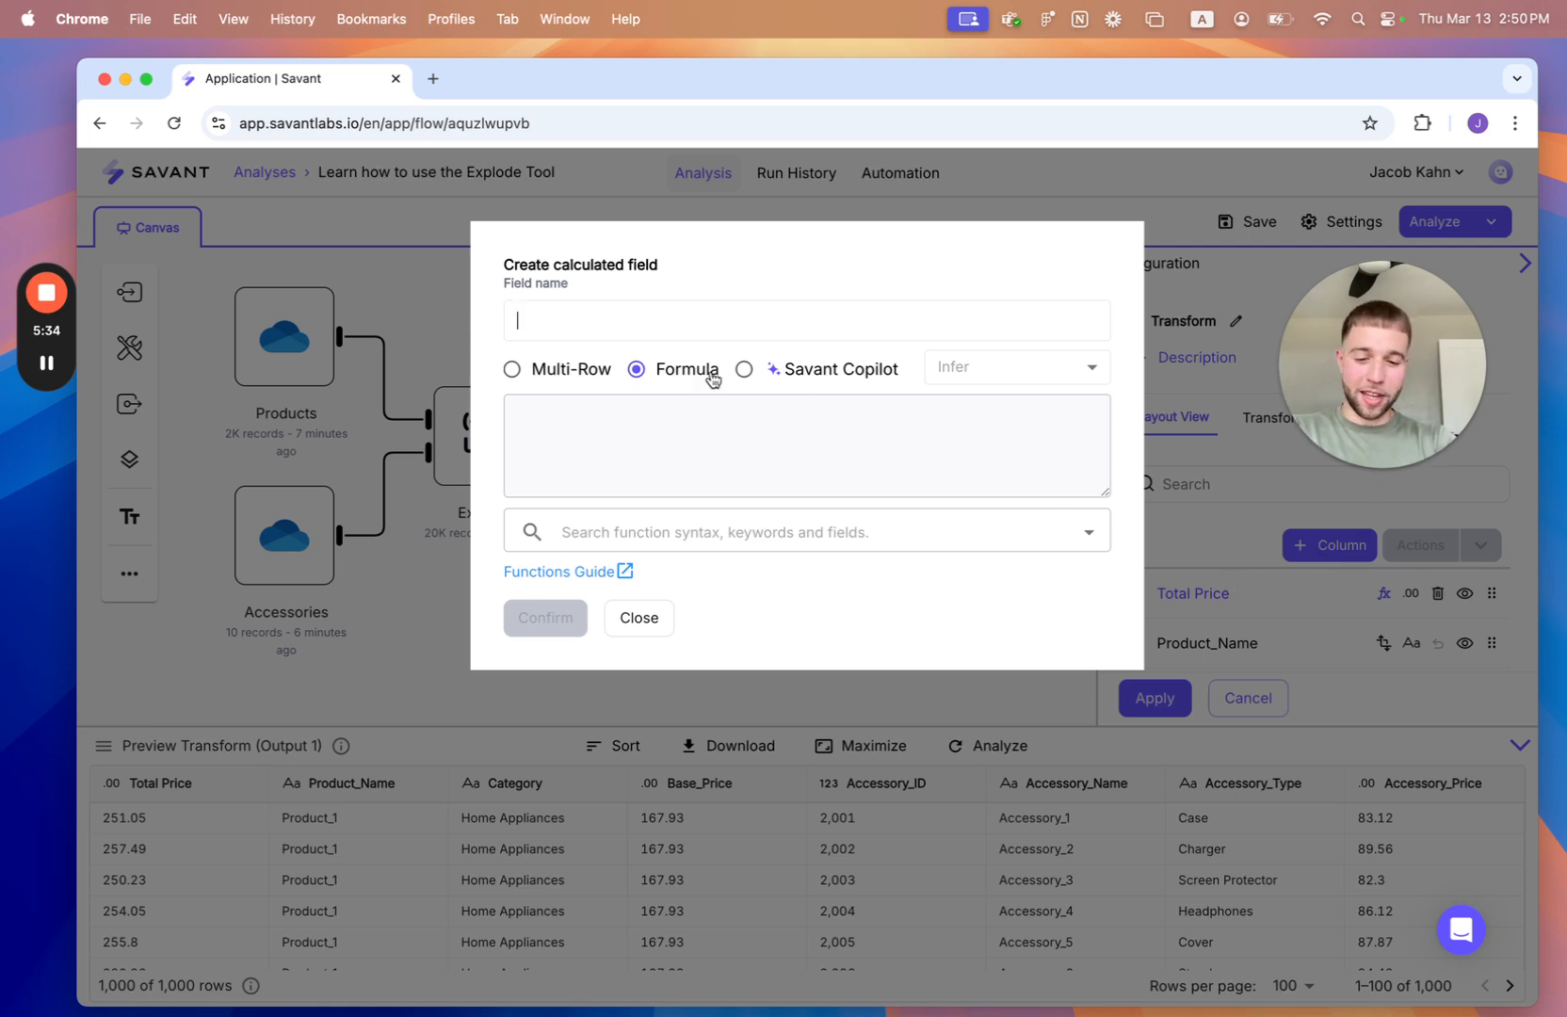
text(Product Discount)
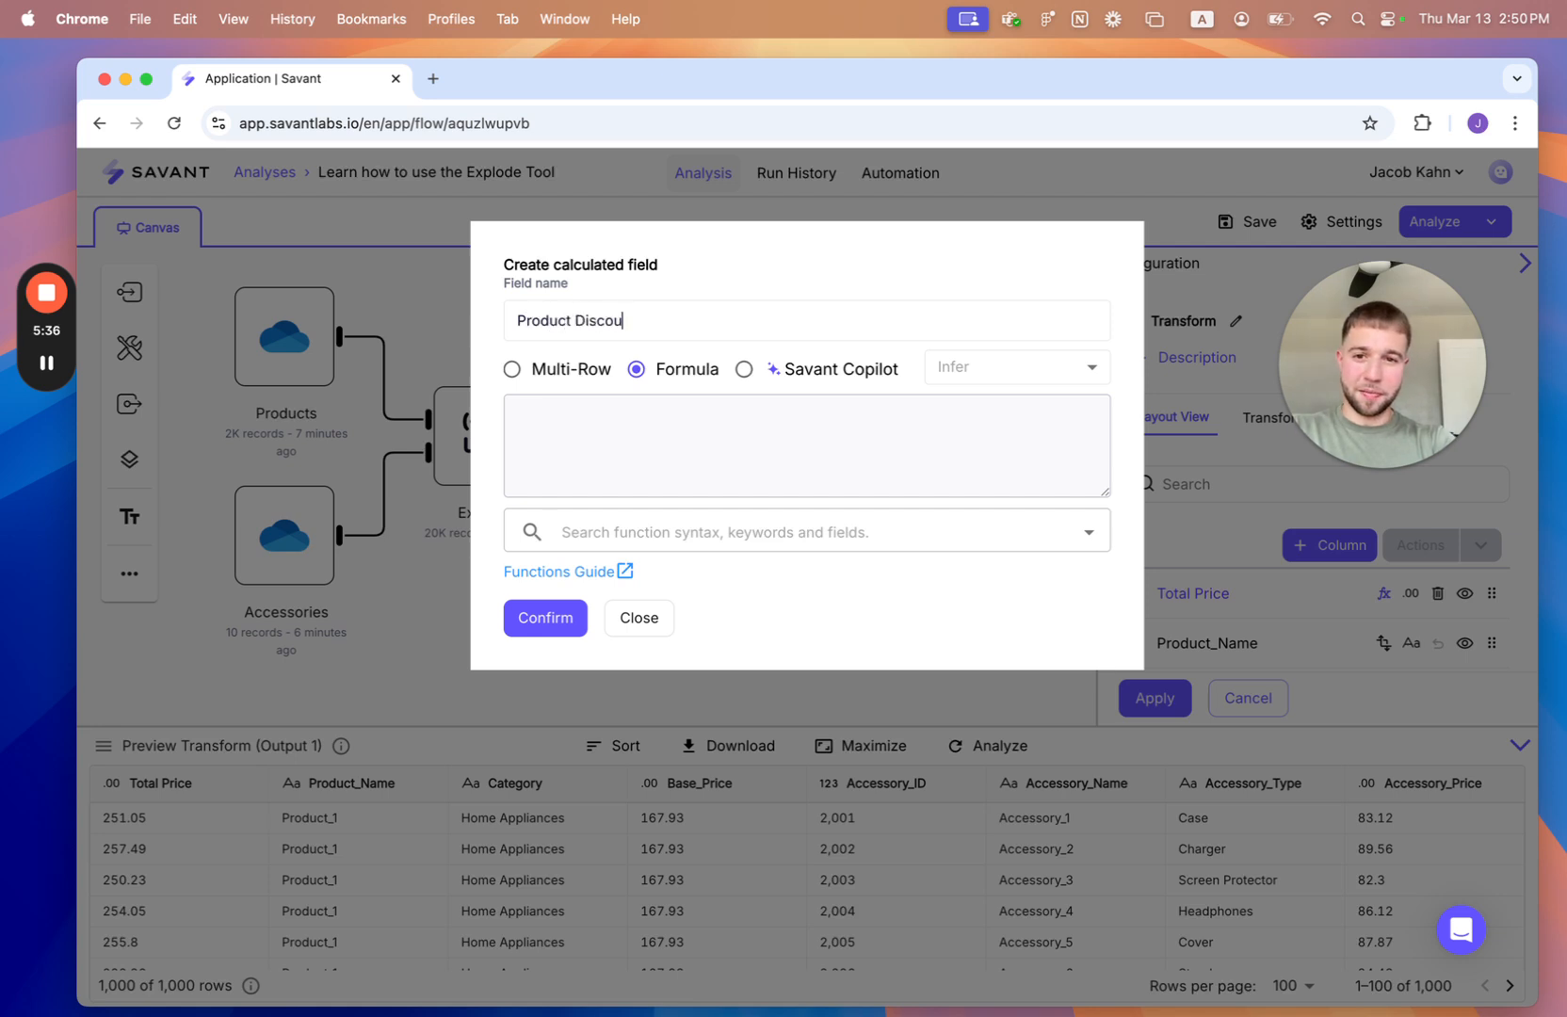
click(712, 484)
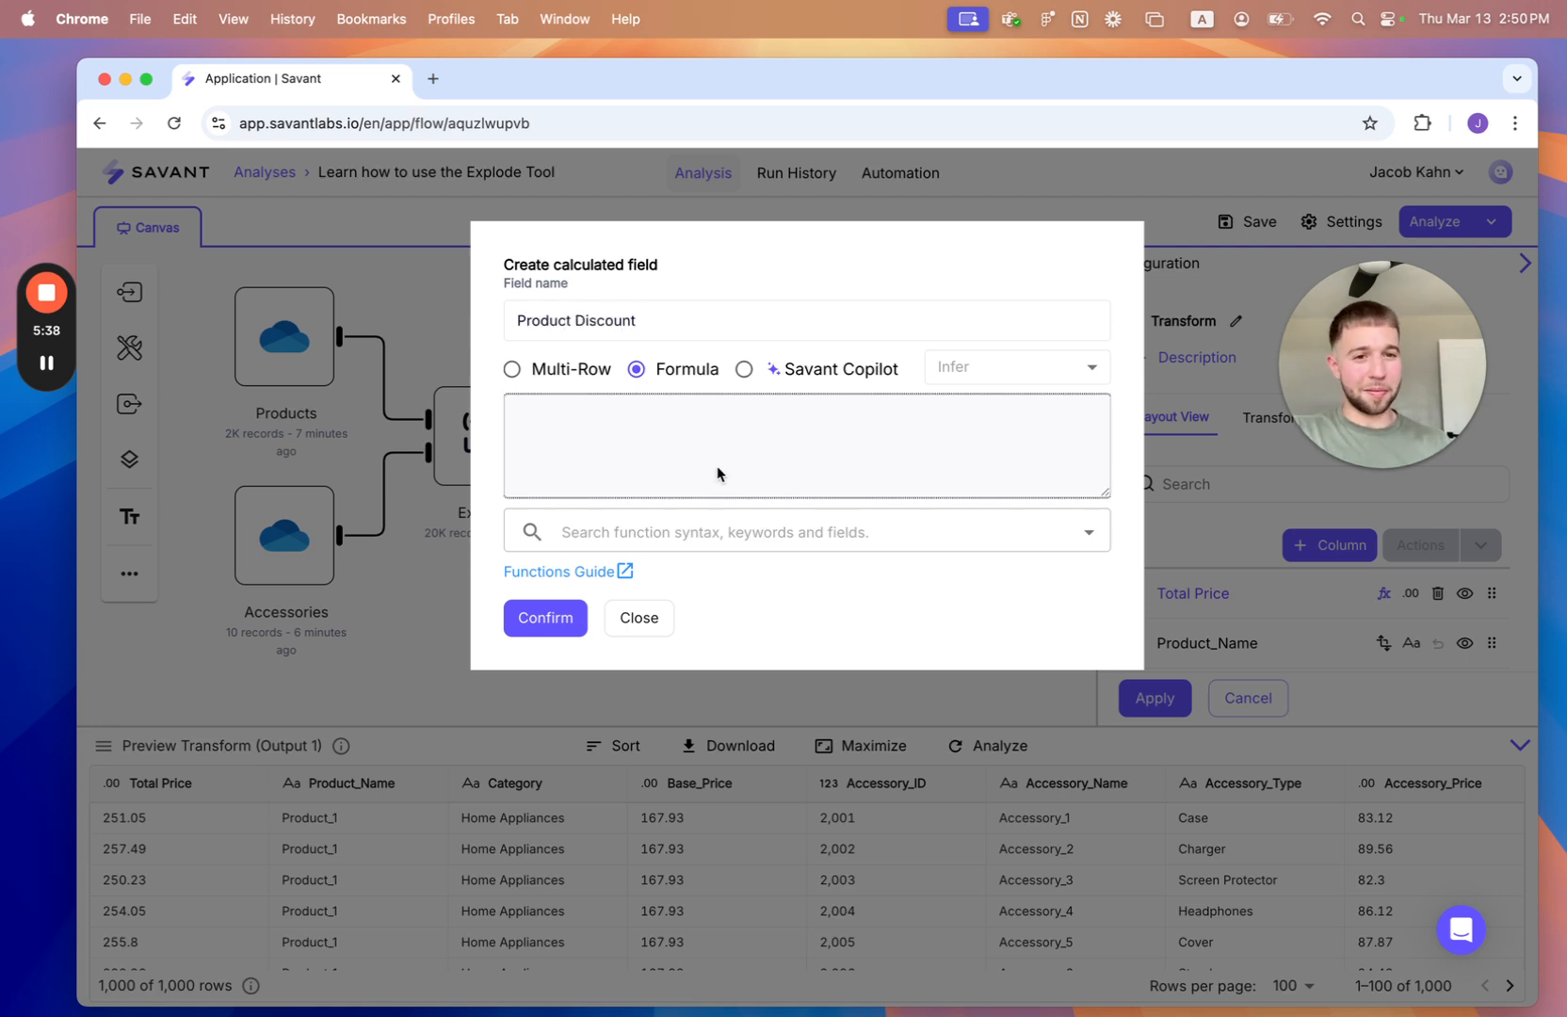
click(797, 373)
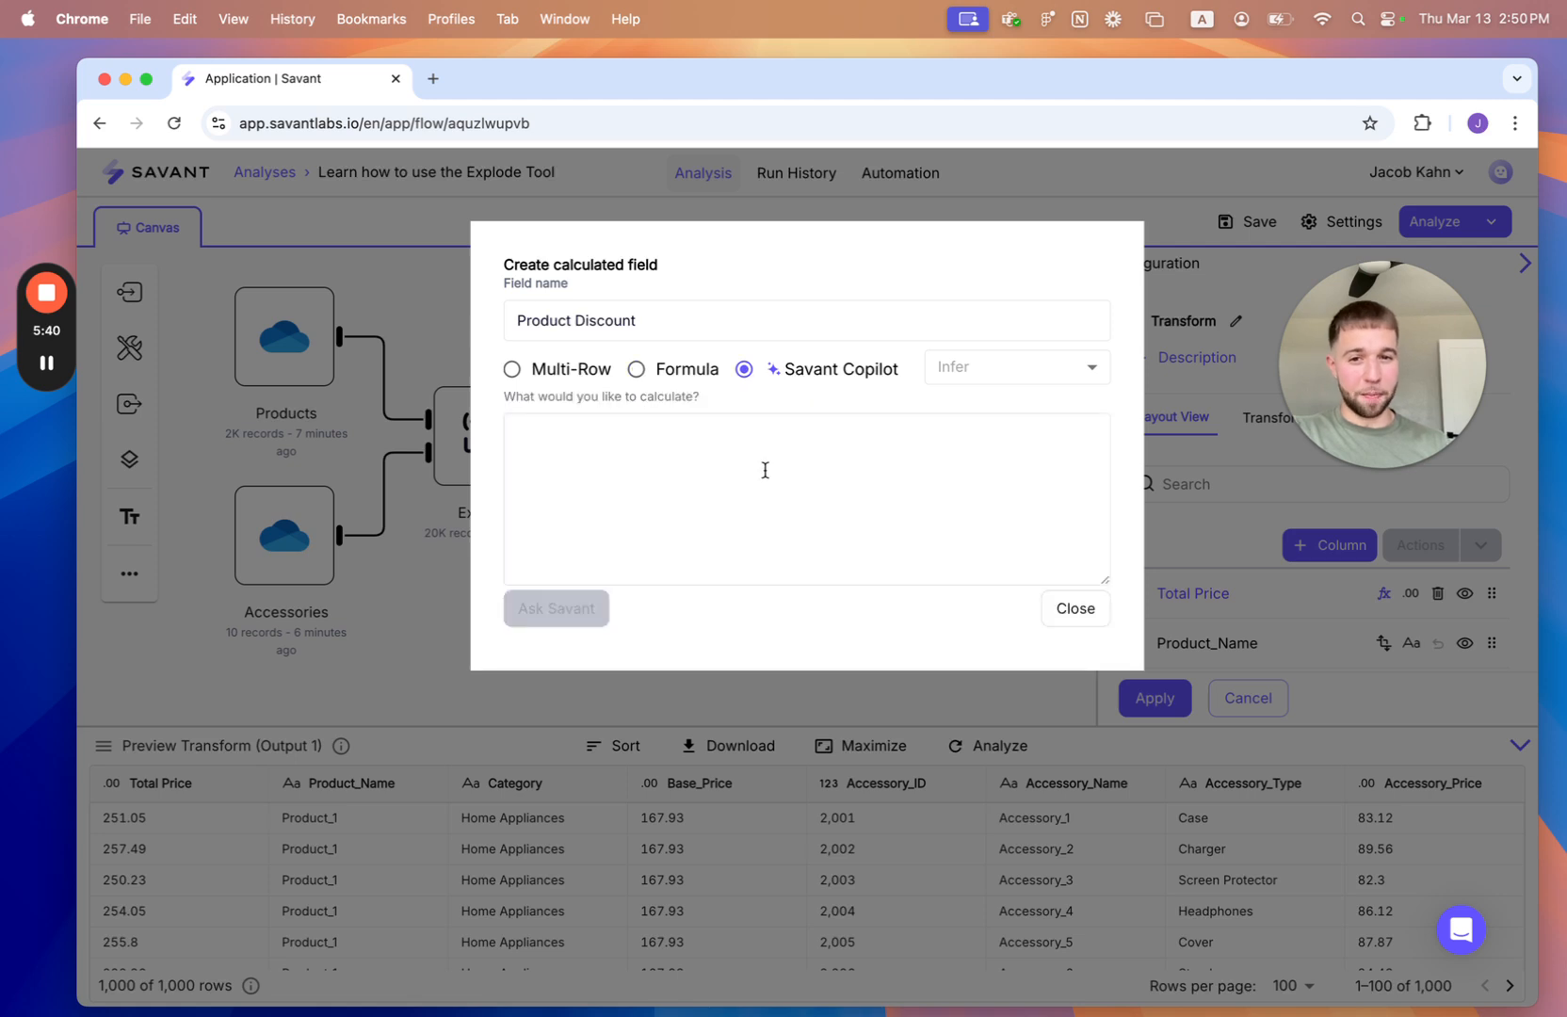
- Ask Savant Copilot for a Product Discount formula with "IF the total price is greater than or equal to 400, TRUE, otherwise FALSE"
click(764, 468)
text(IF the total price is)
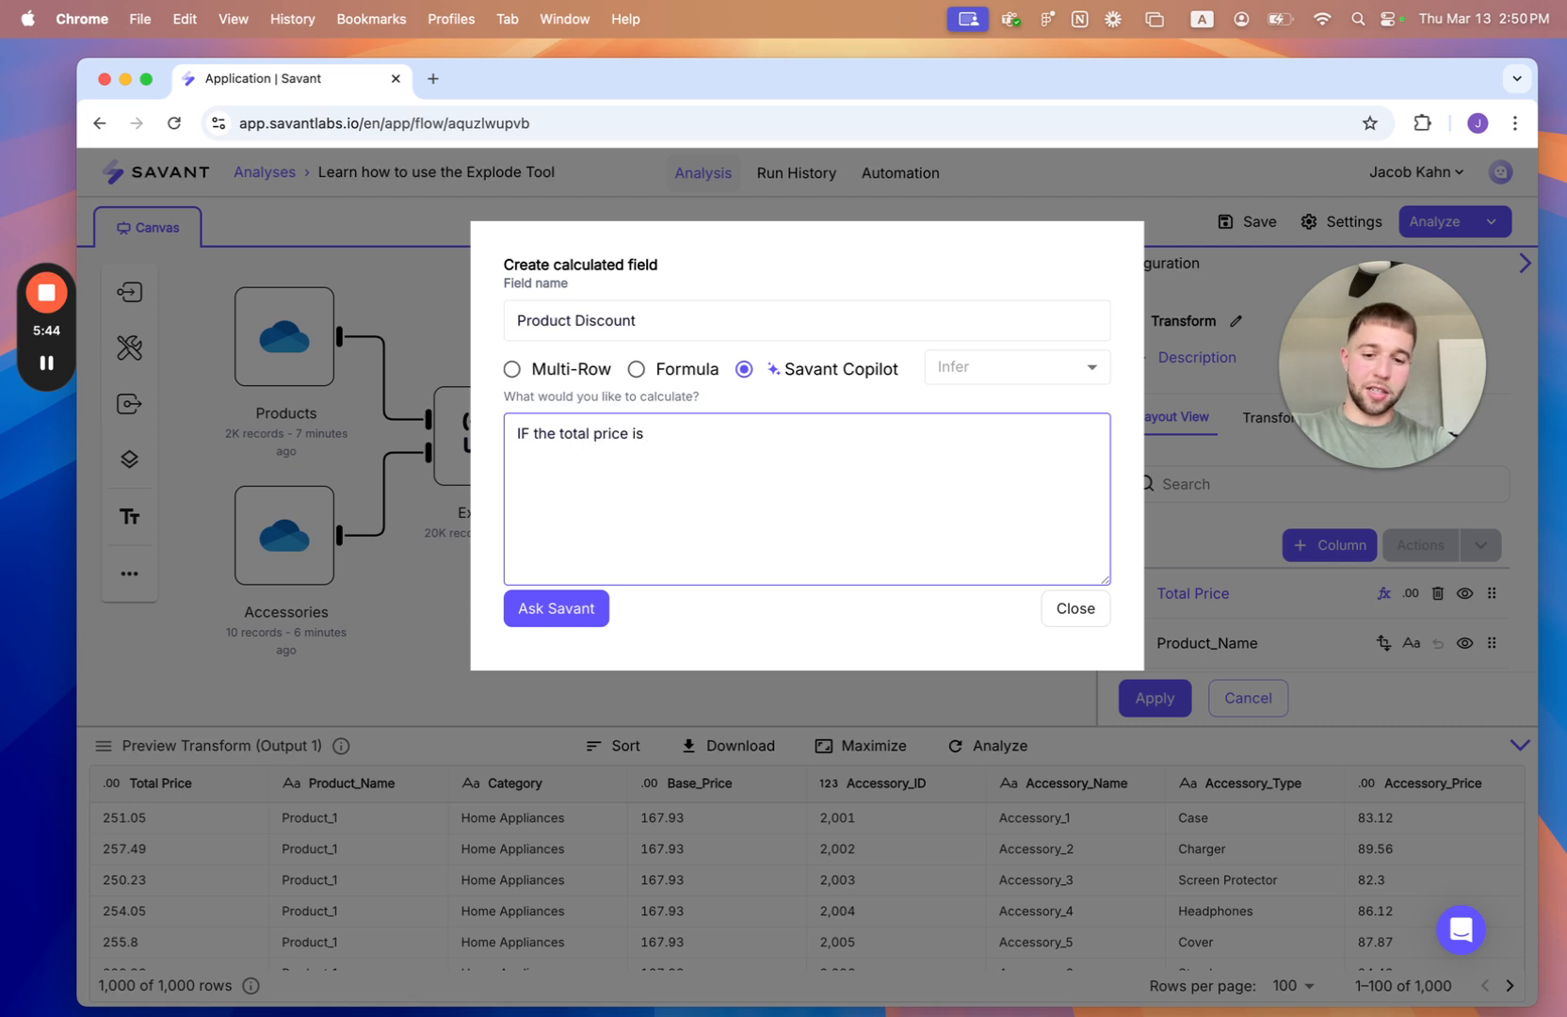
text( greater than)
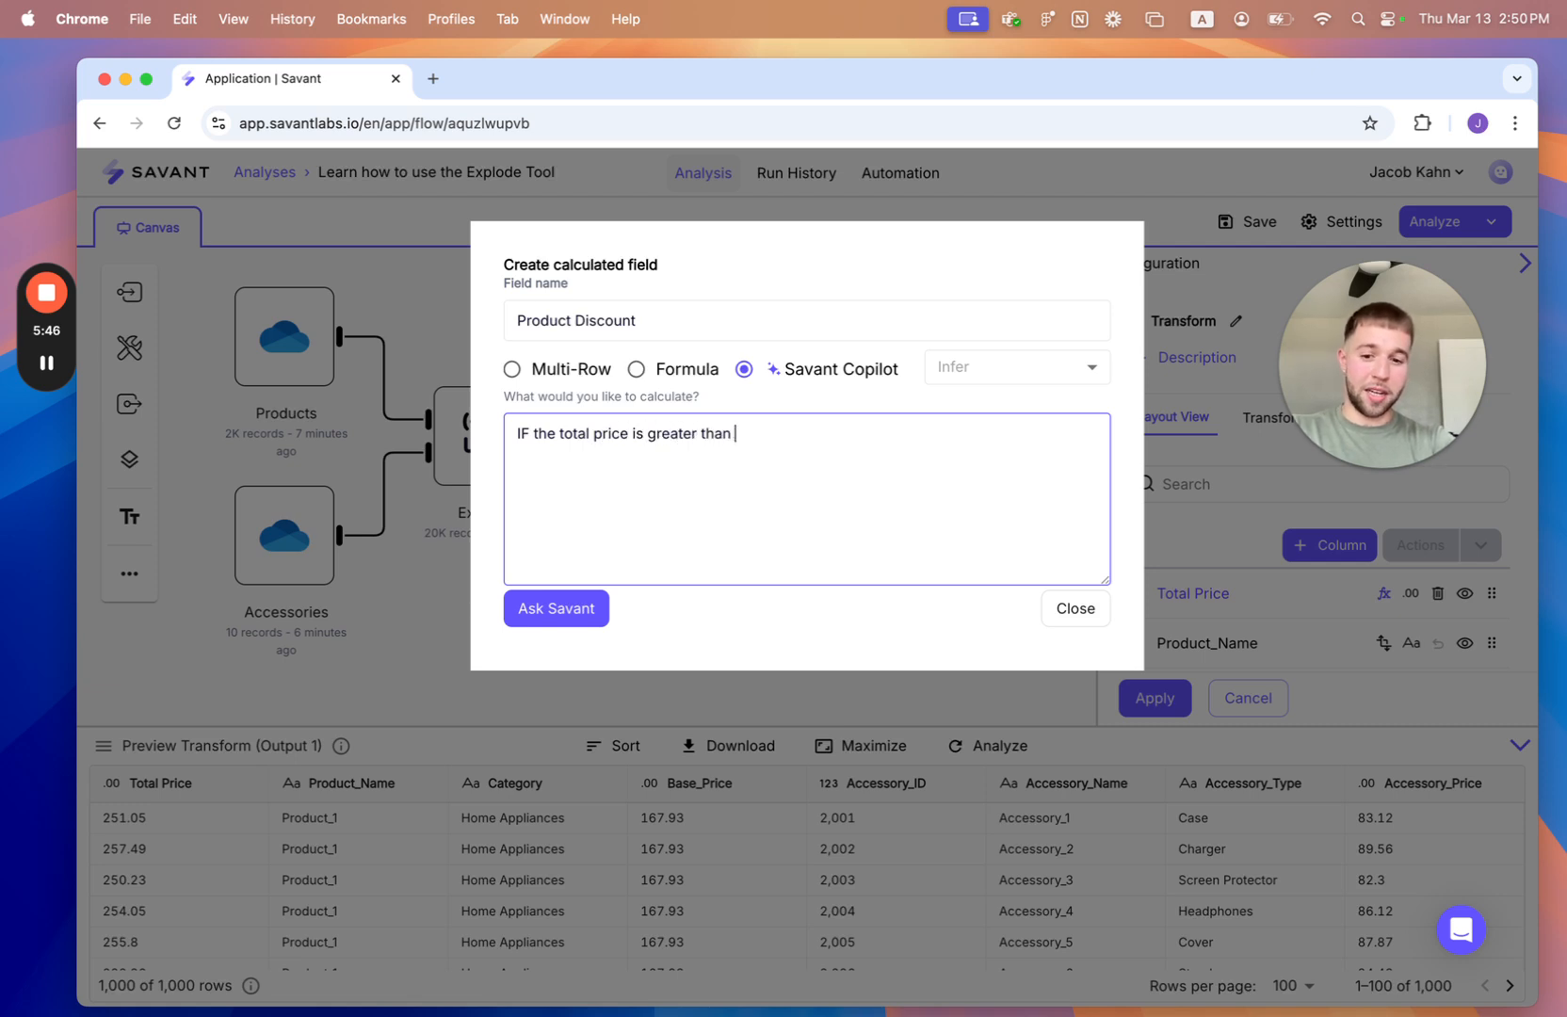
text( or equal to)
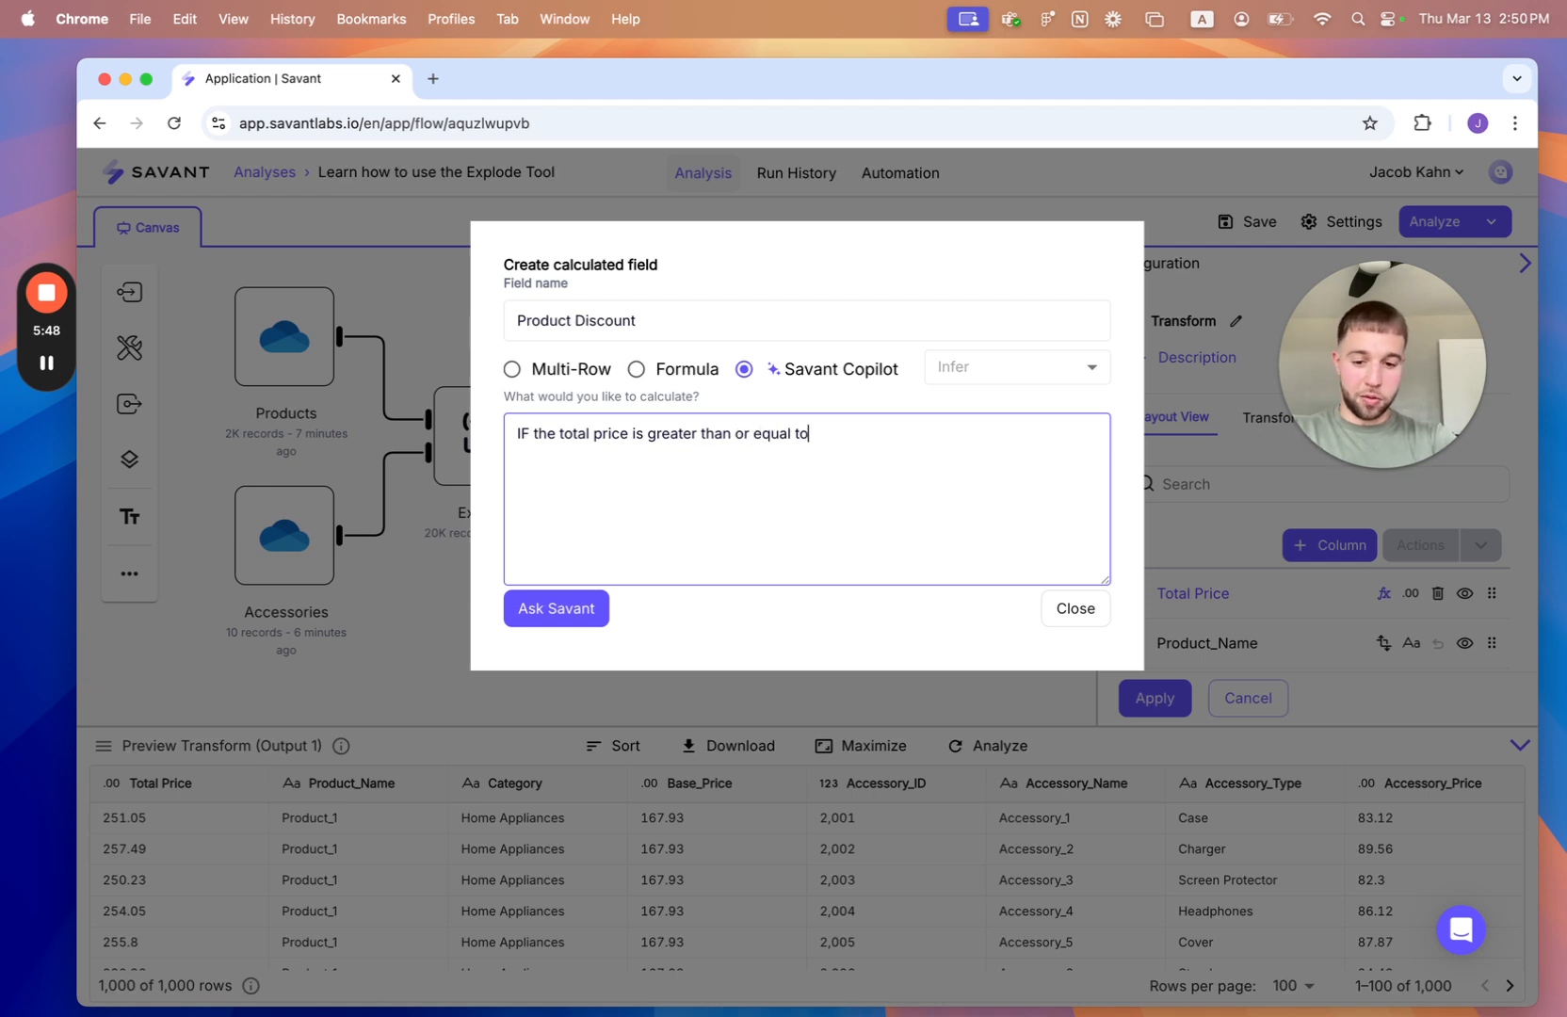
text( 400, )
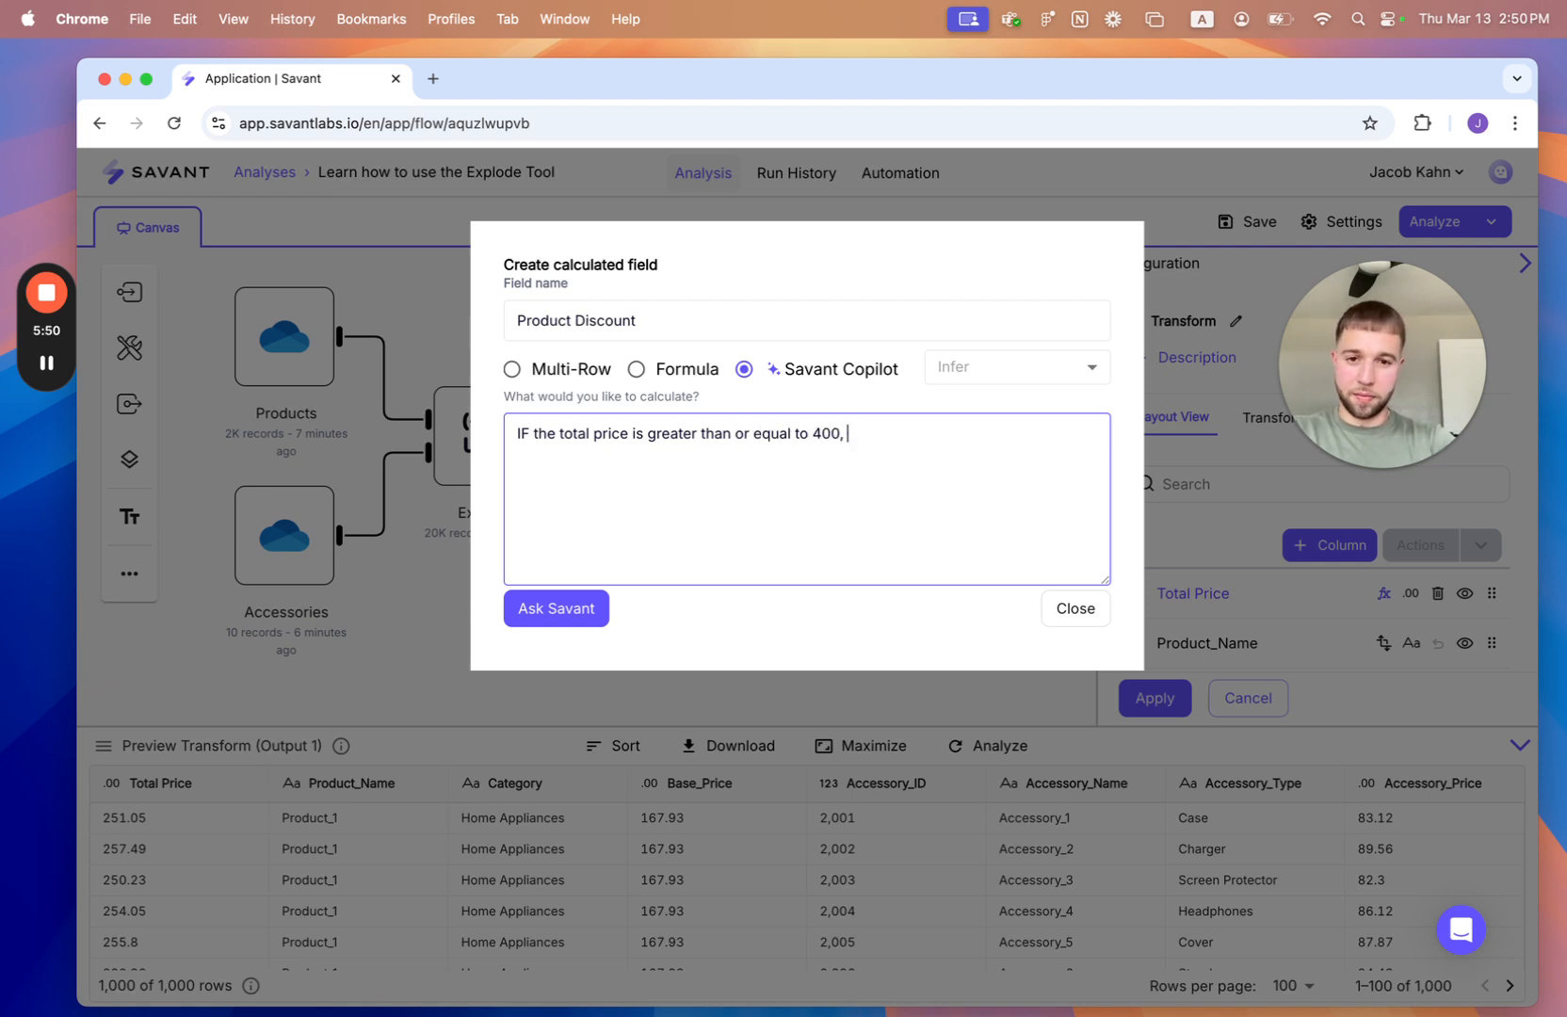
text(TRUE )
text(toehrwis)
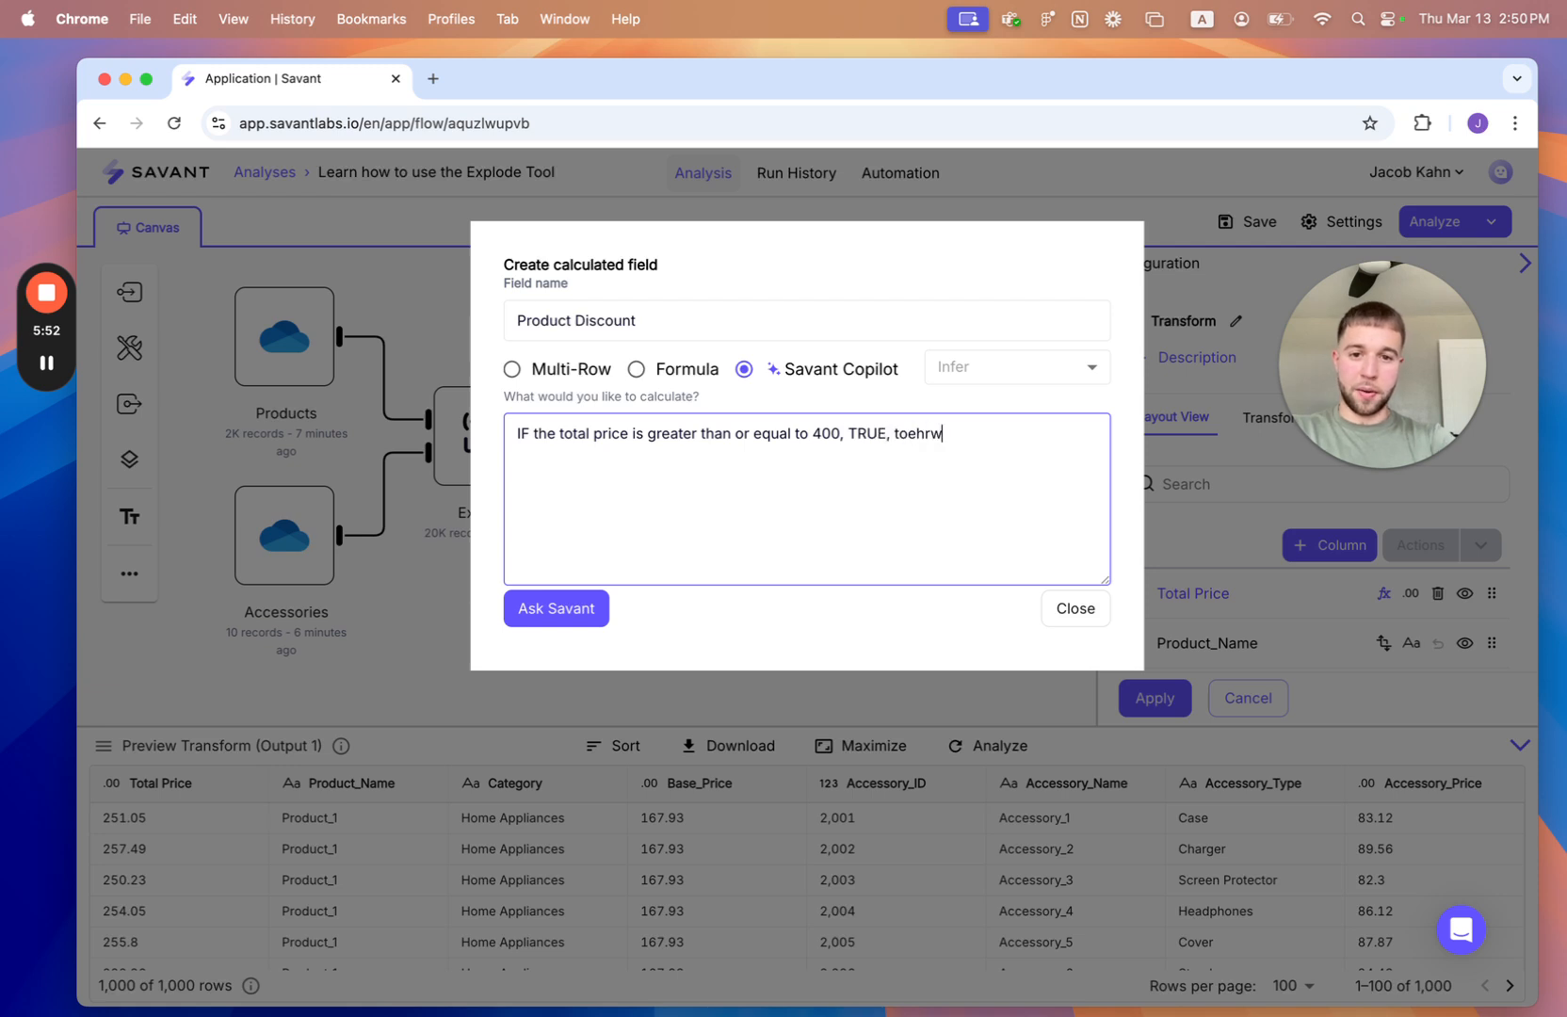
key(alt+shift+Left)
text(otherwise FALSE)
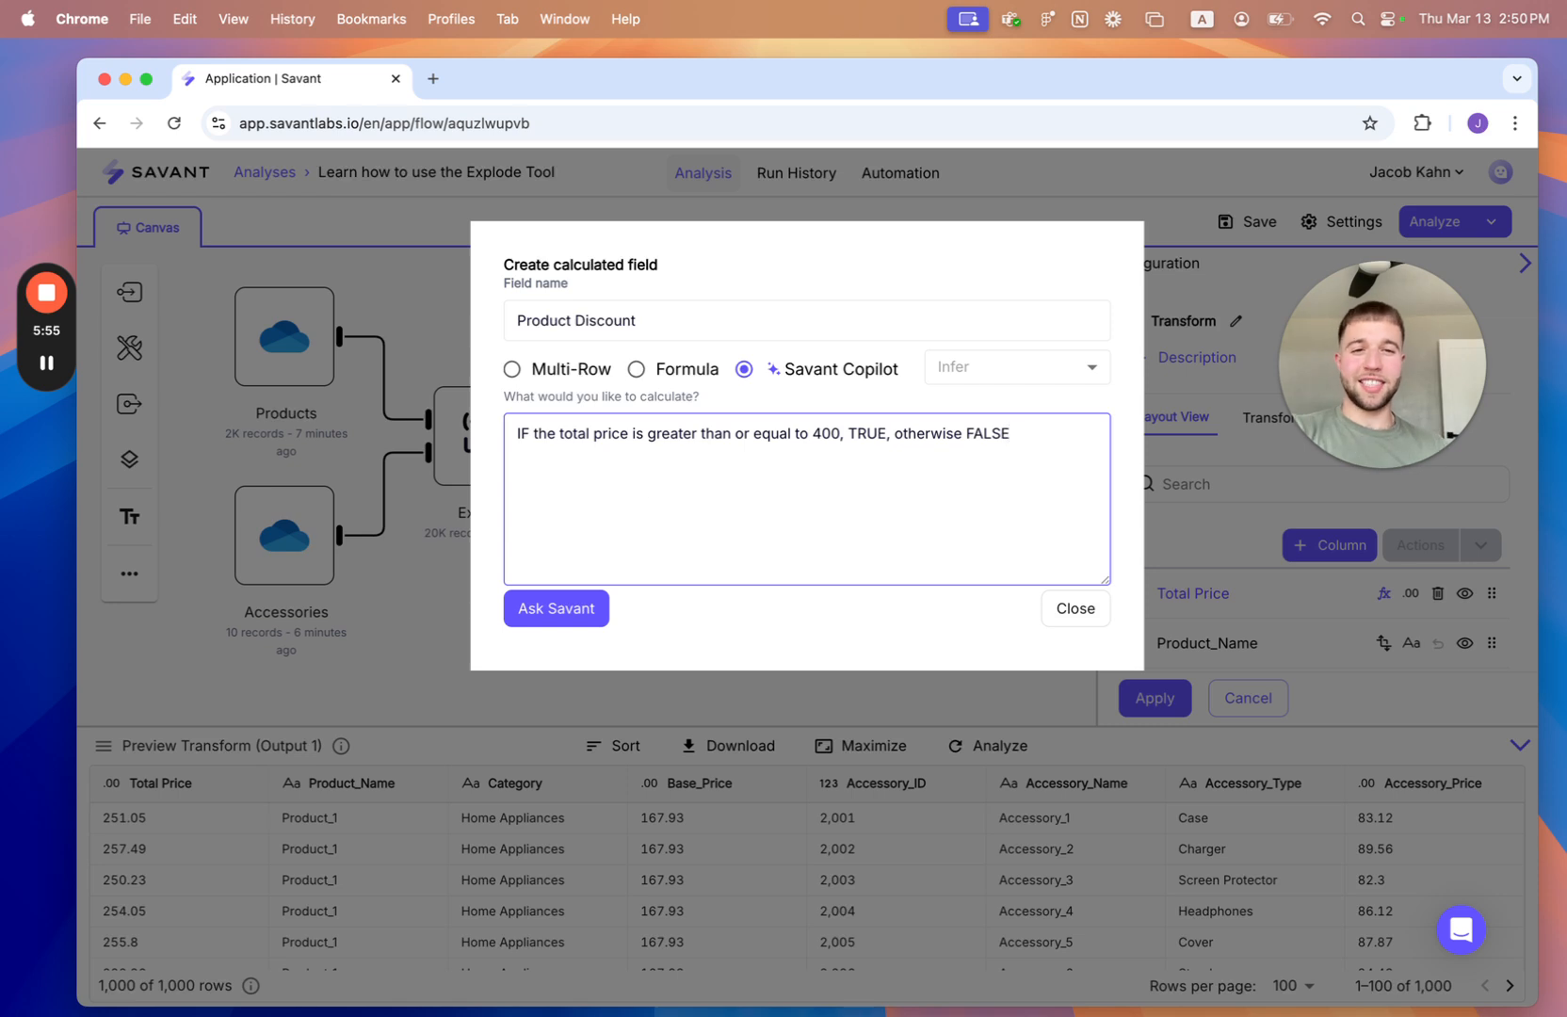
click(549, 617)
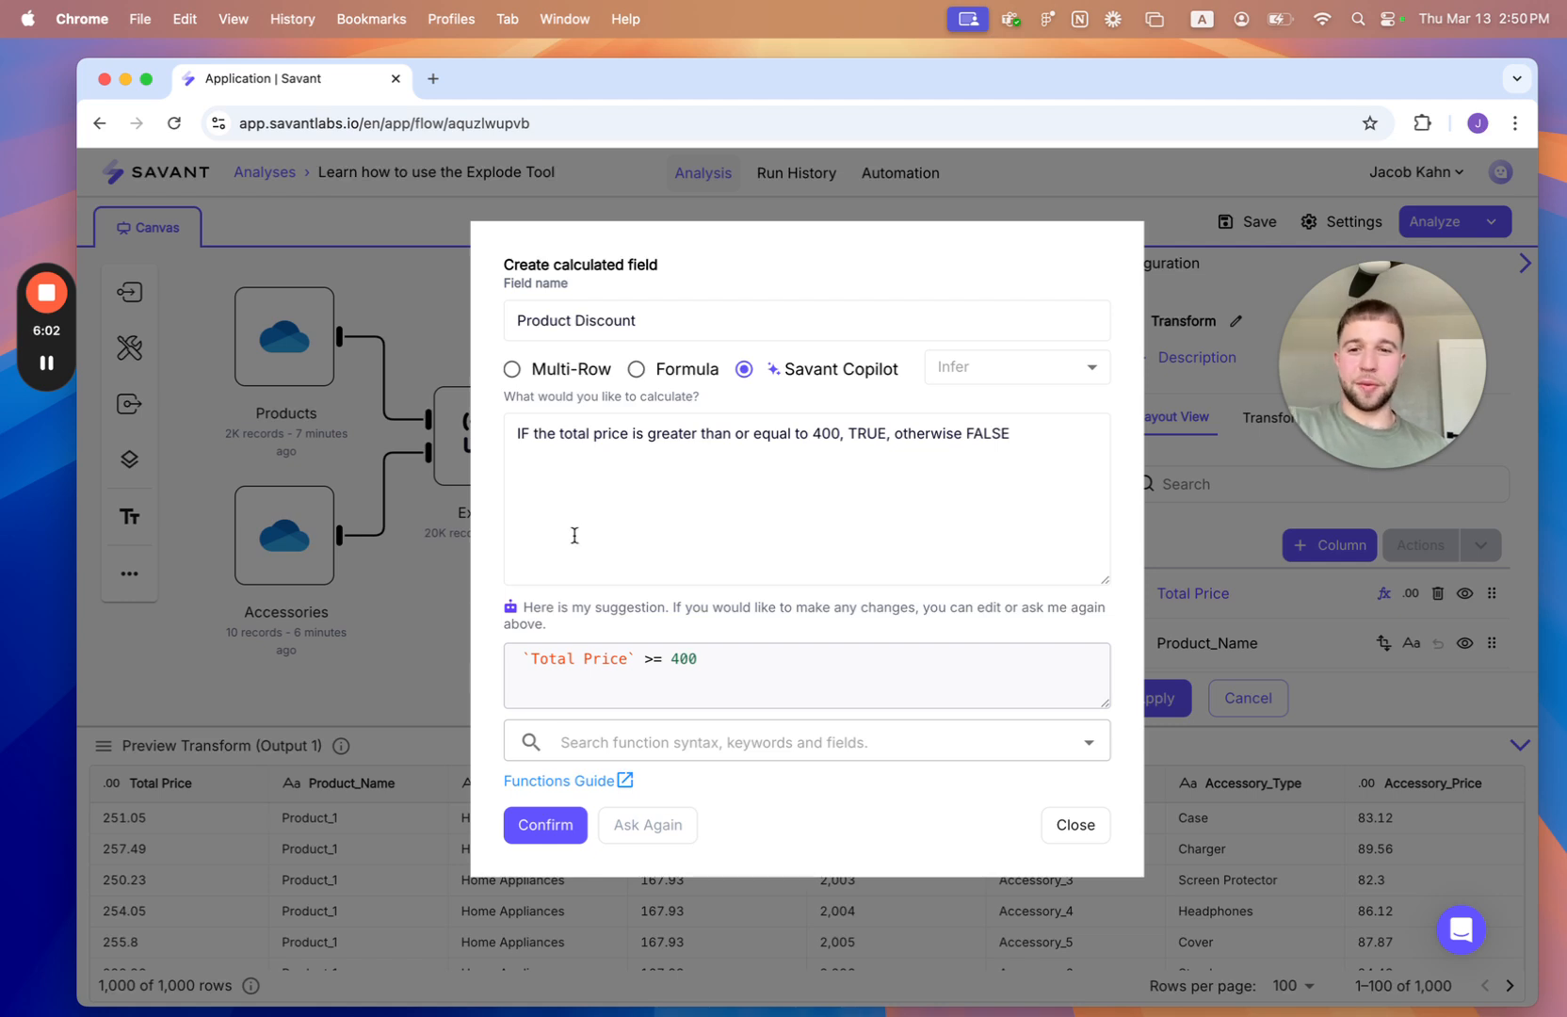
click(921, 445)
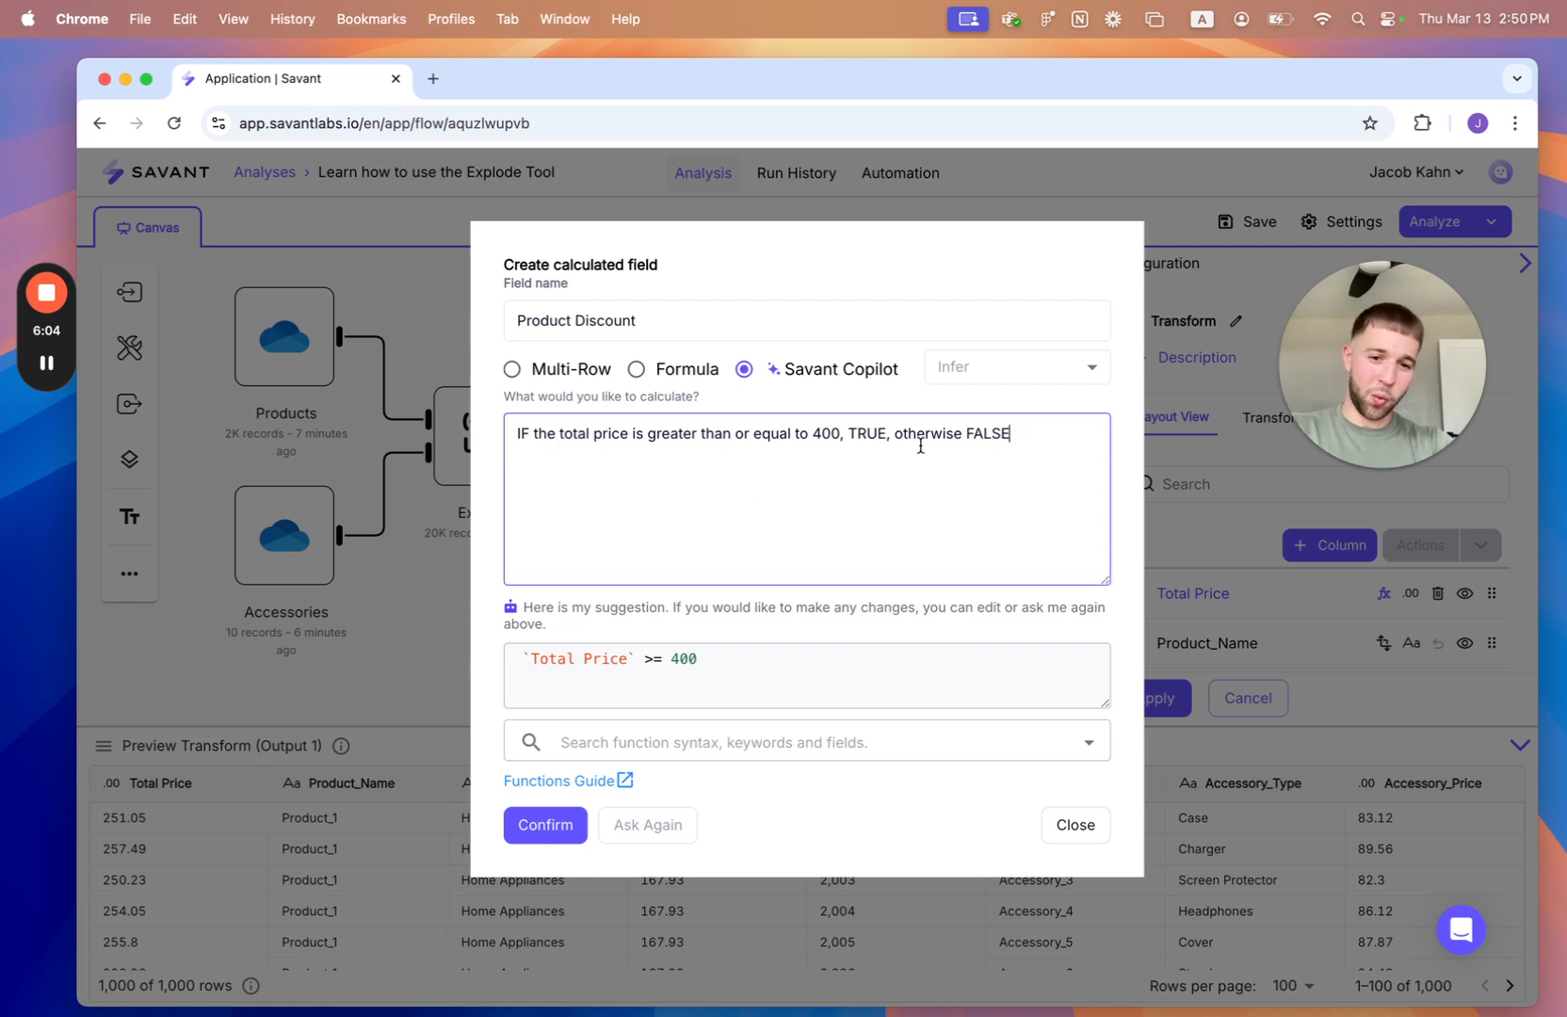
click(674, 395)
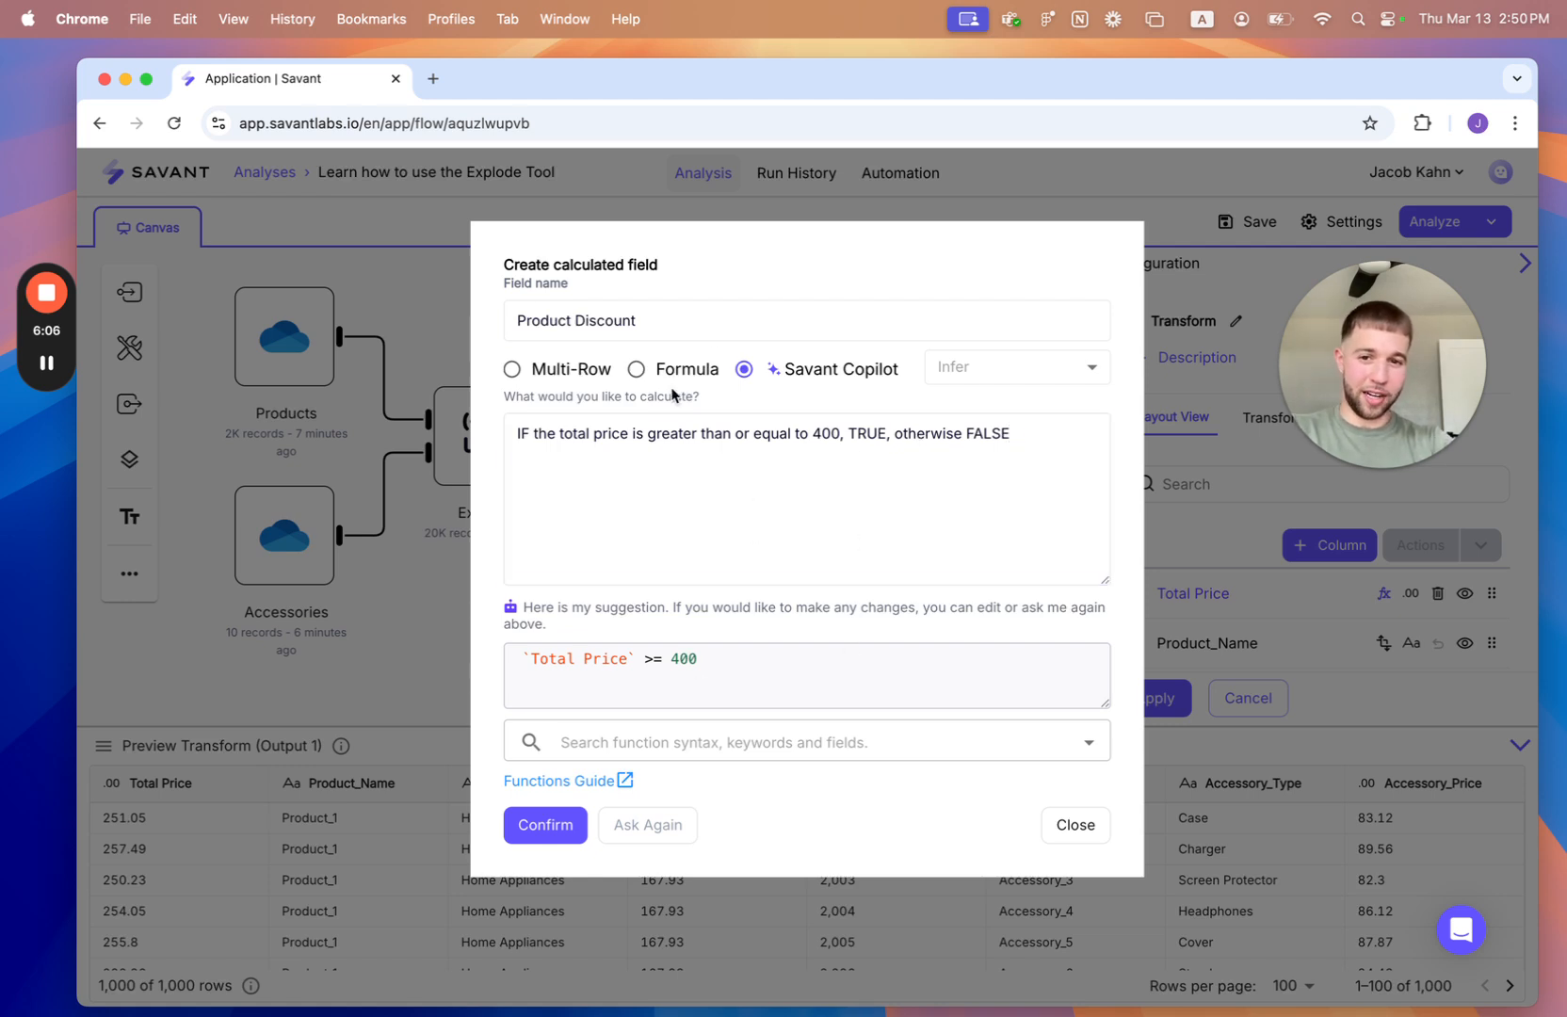
- Create the Product Discount field with the manual formula CASE WHEN `Total Price` <400 THEN "FALSE" ELSE "TRUE" END
click(639, 369)
click(642, 468)
text(CASE)
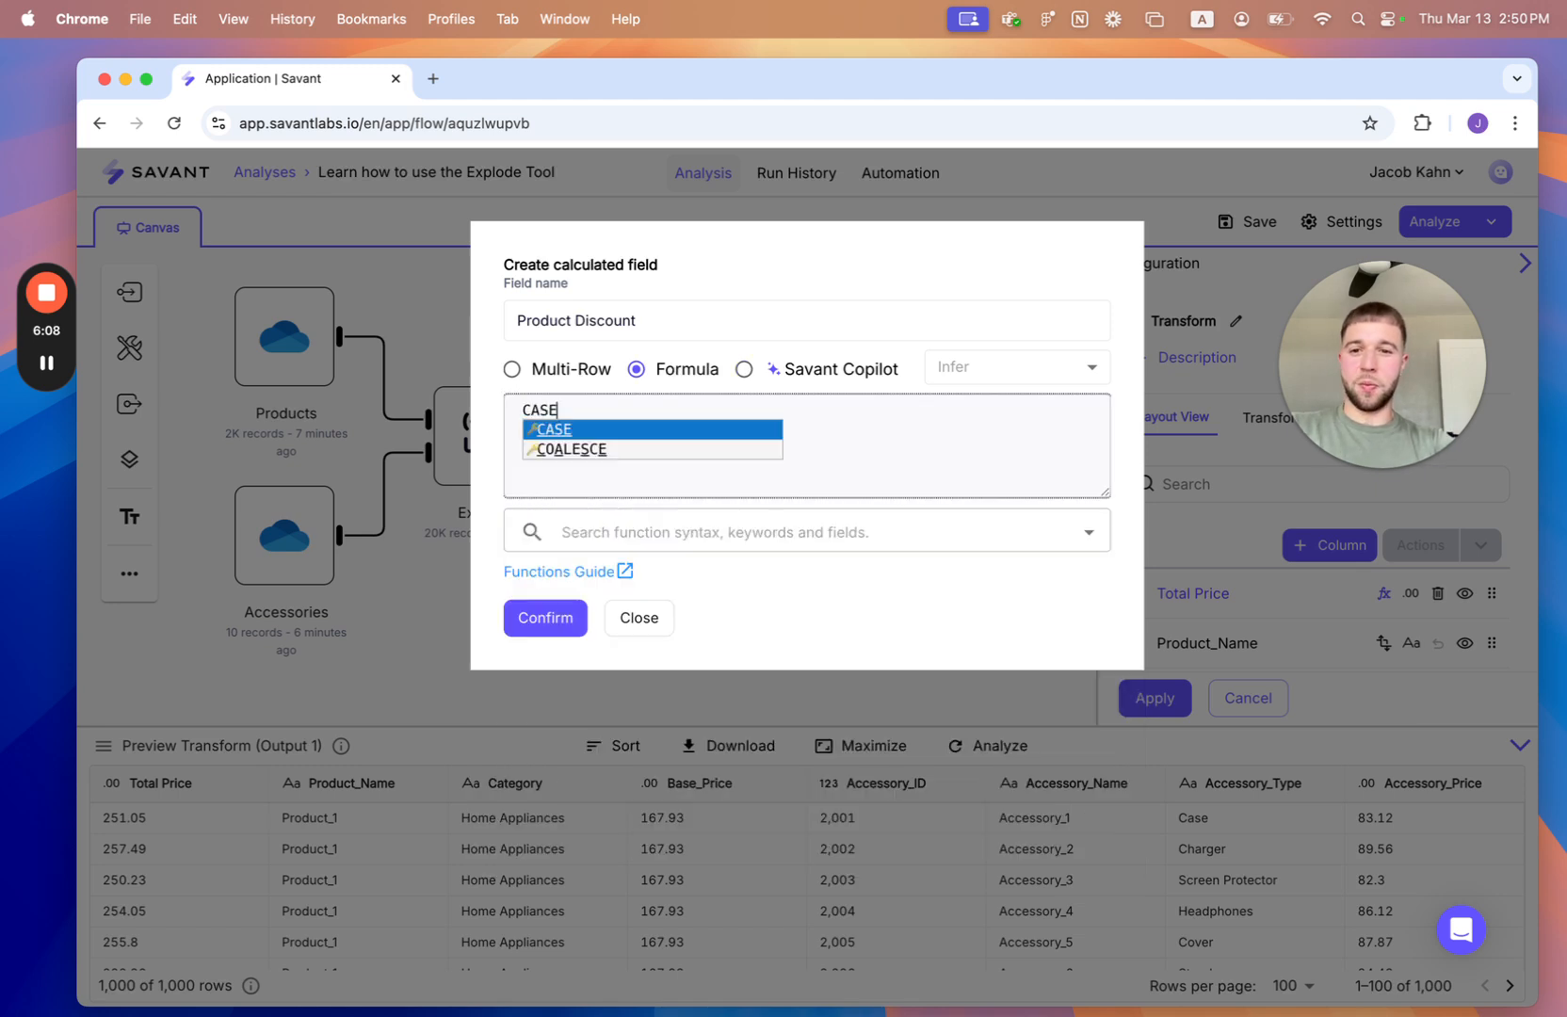
text( WHEN )
text(`Total Price`)
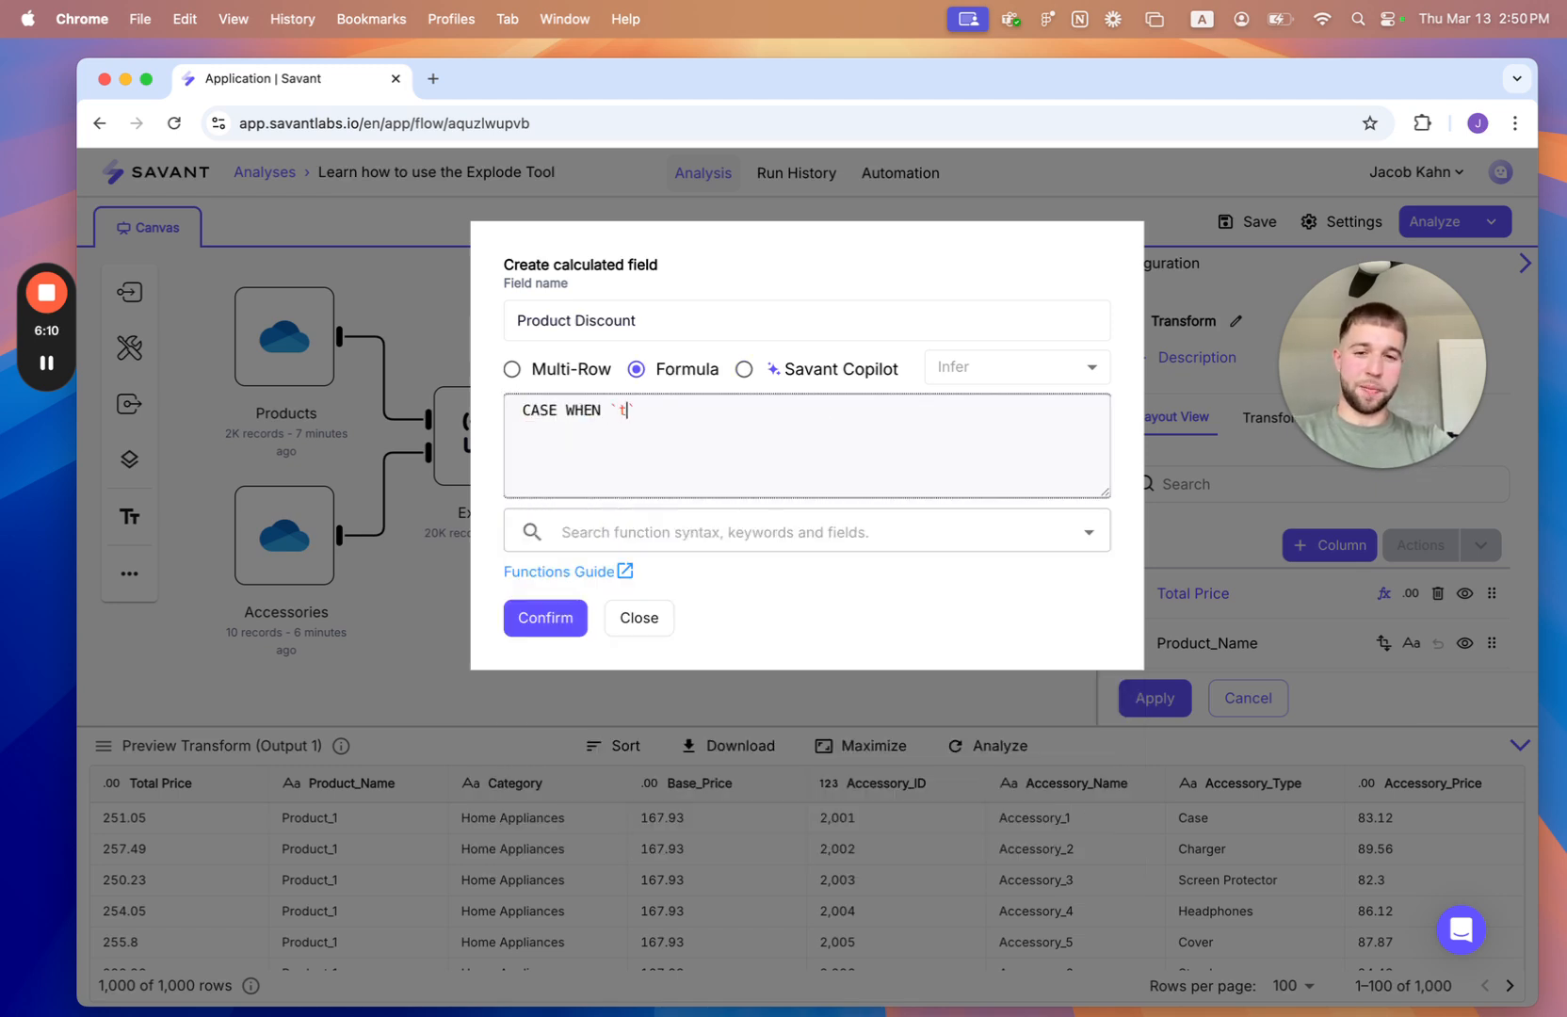
key(Return)
text(>)
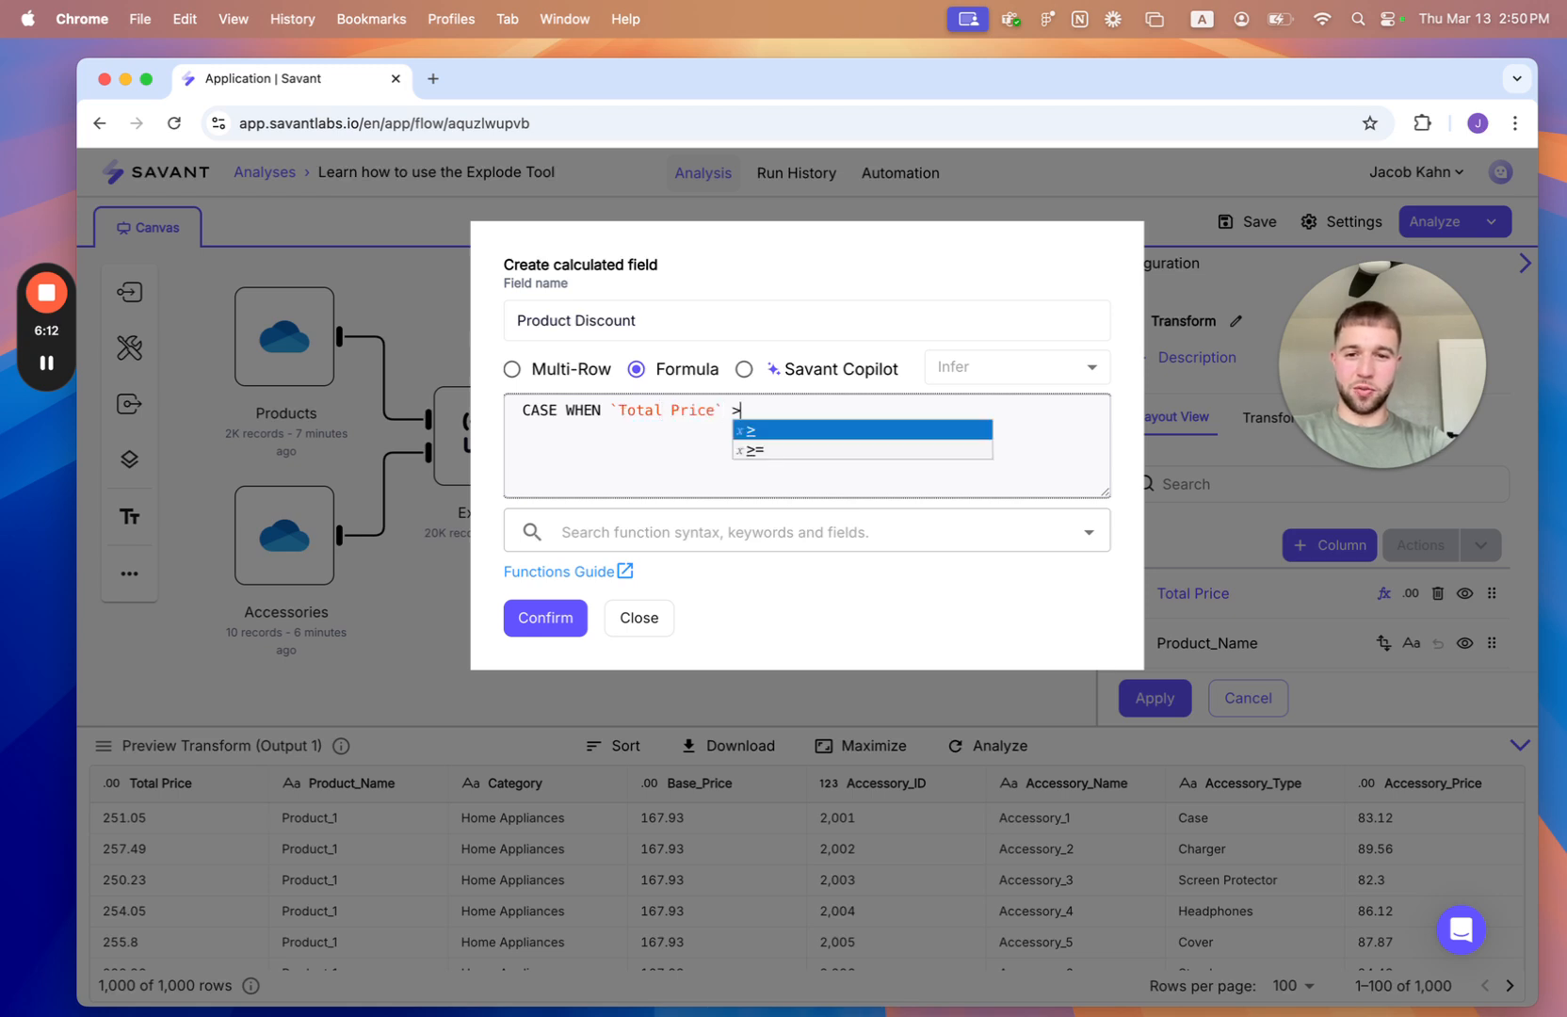
key(BackSpace)
text(<)
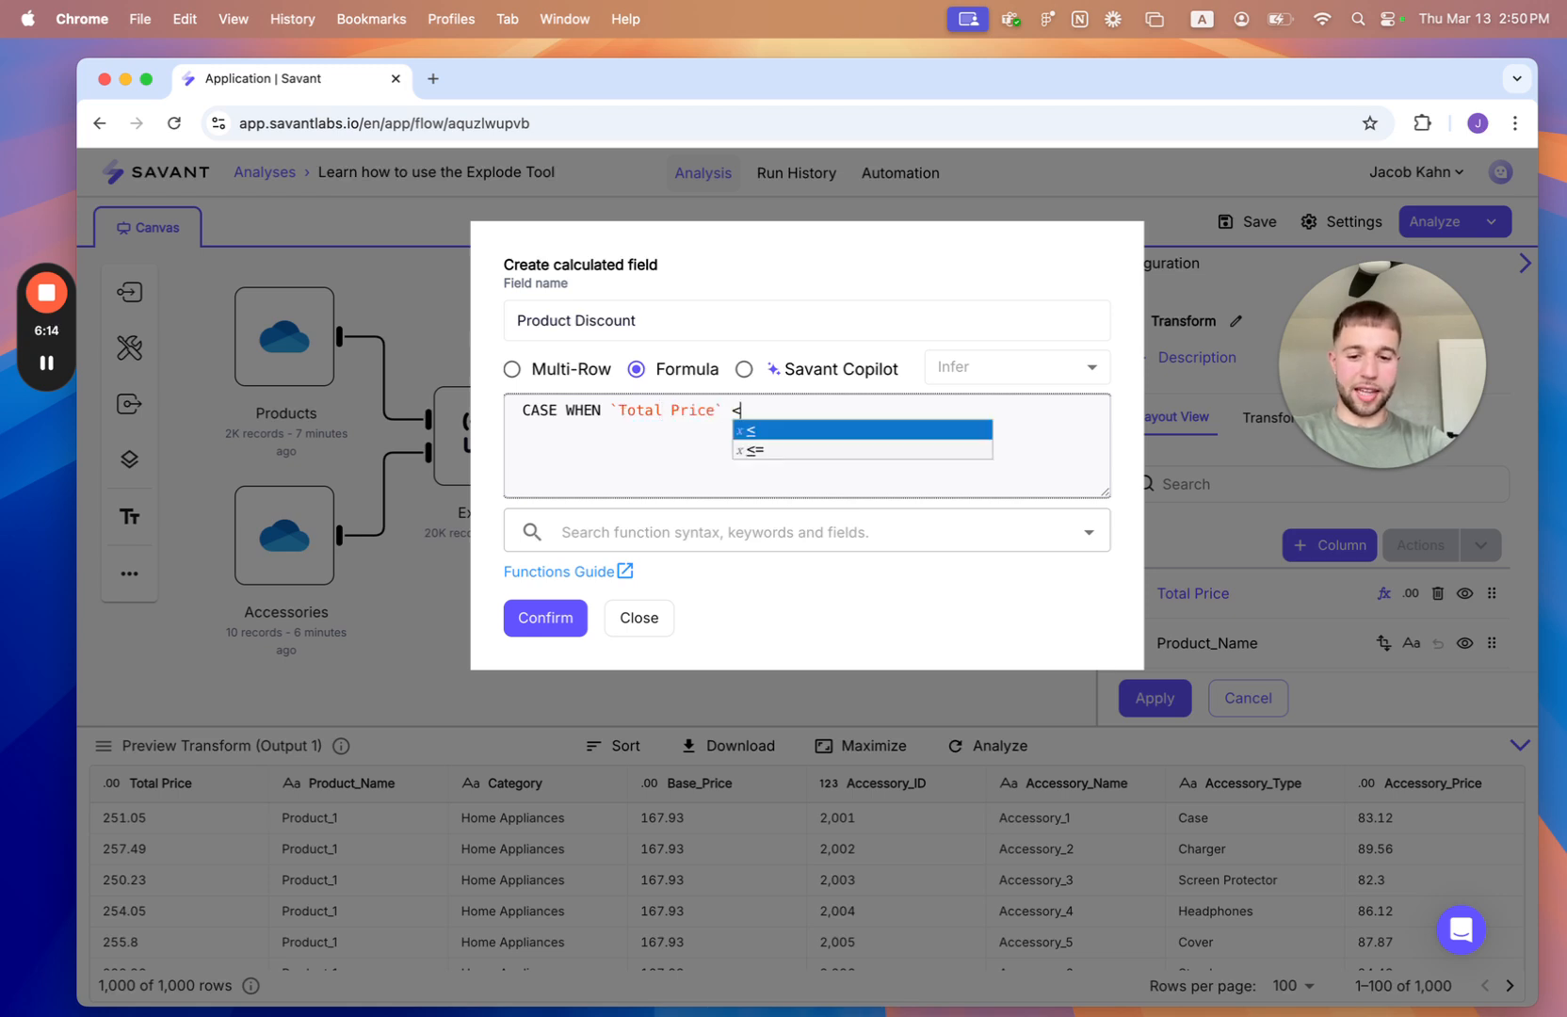
text(400 THEN "FALS)
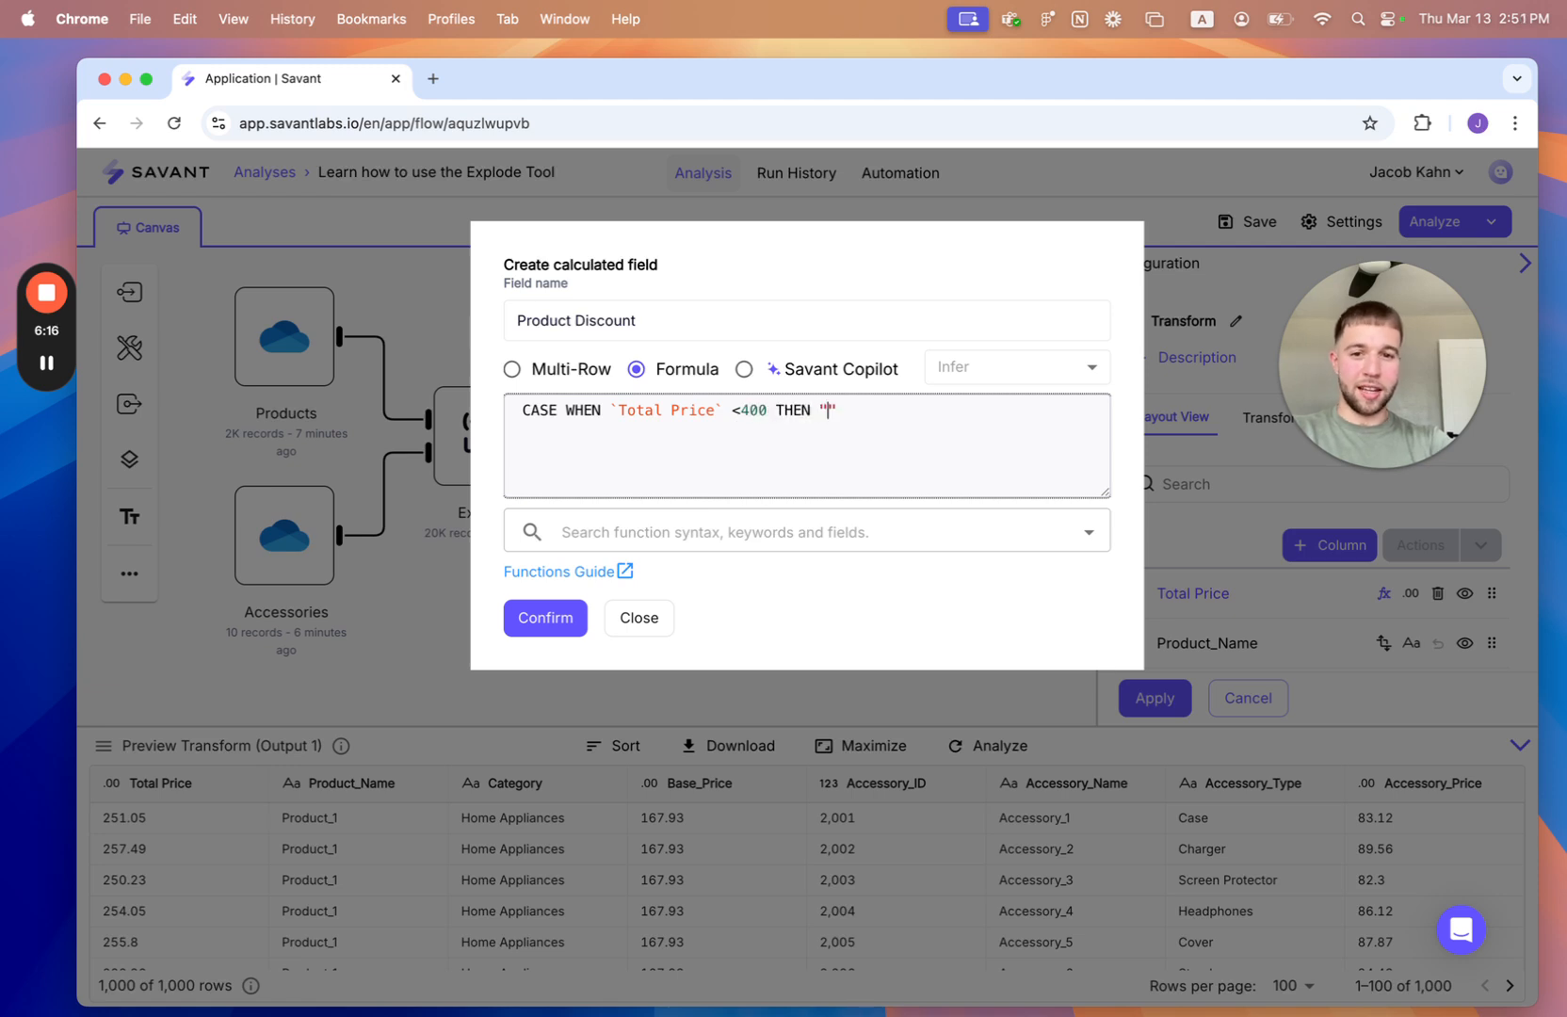
text(E" ELSE TRUE END)
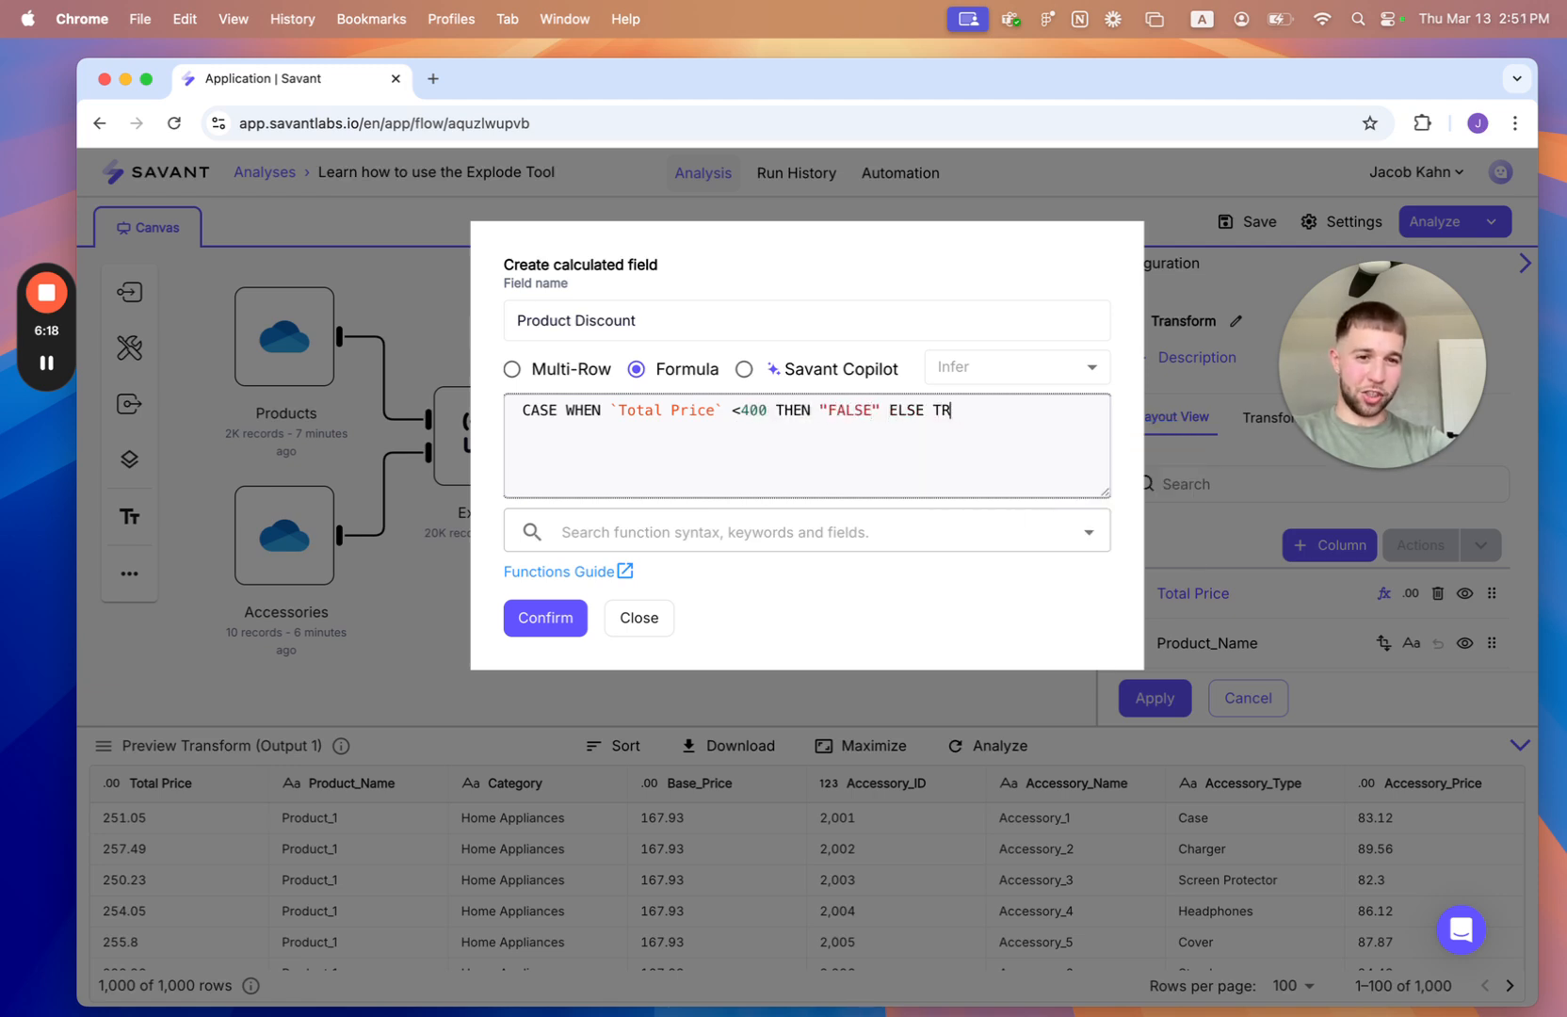
key(alt+Left)
key(alt+Left)
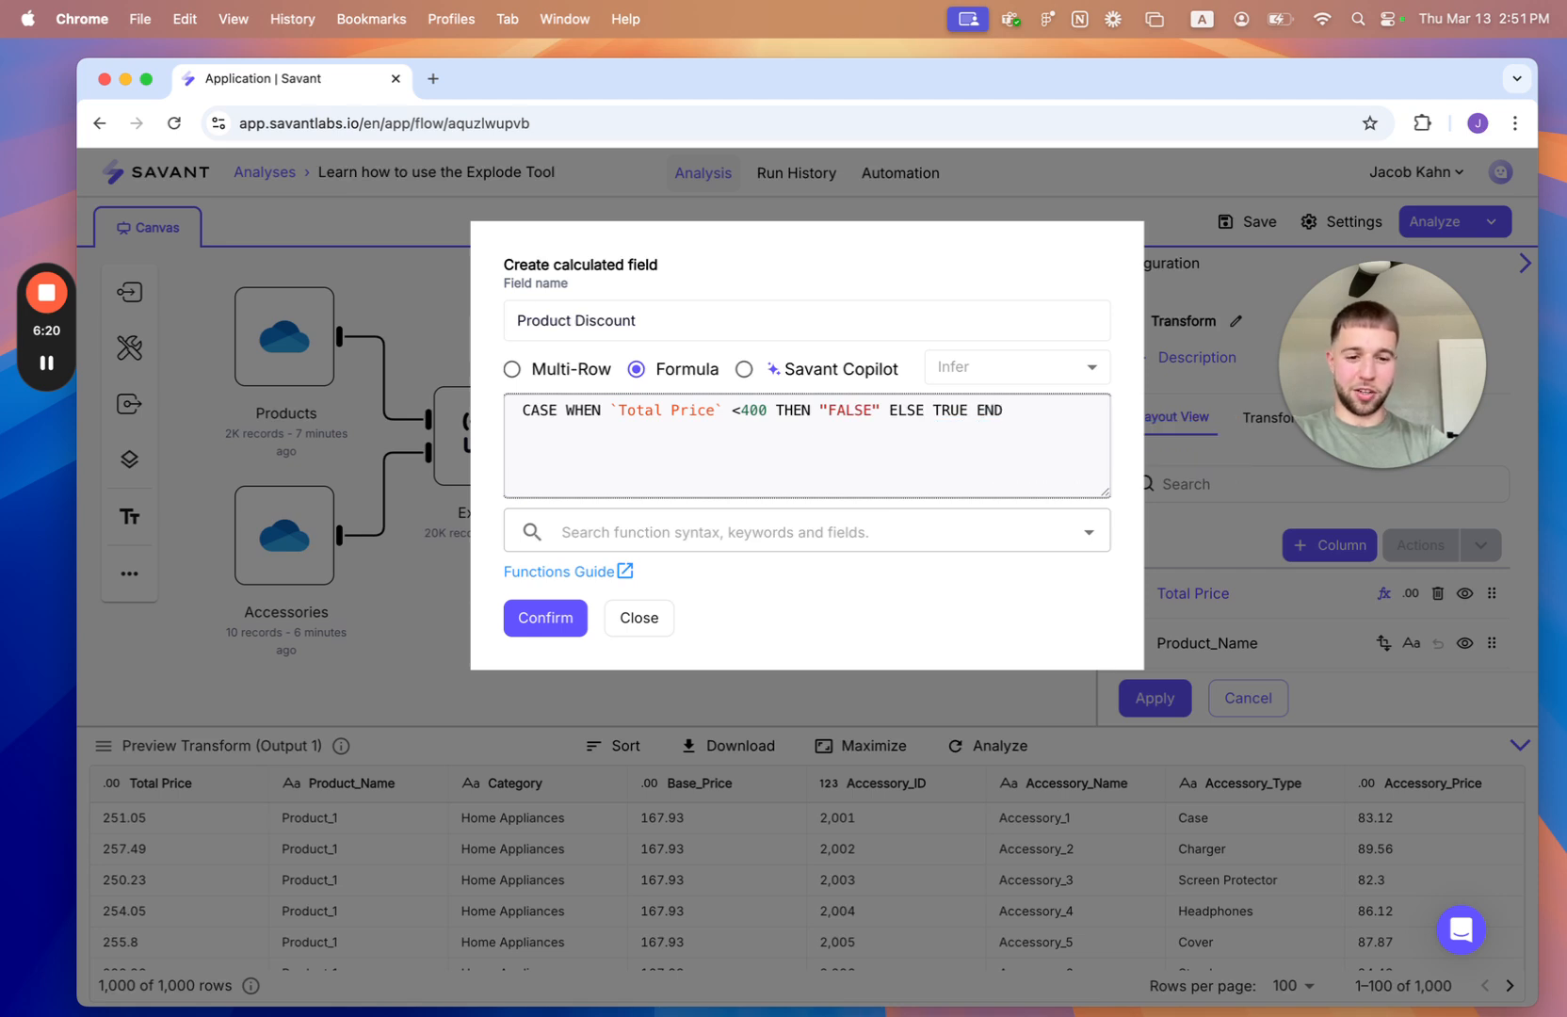
text(")
key(alt+Right)
text(")
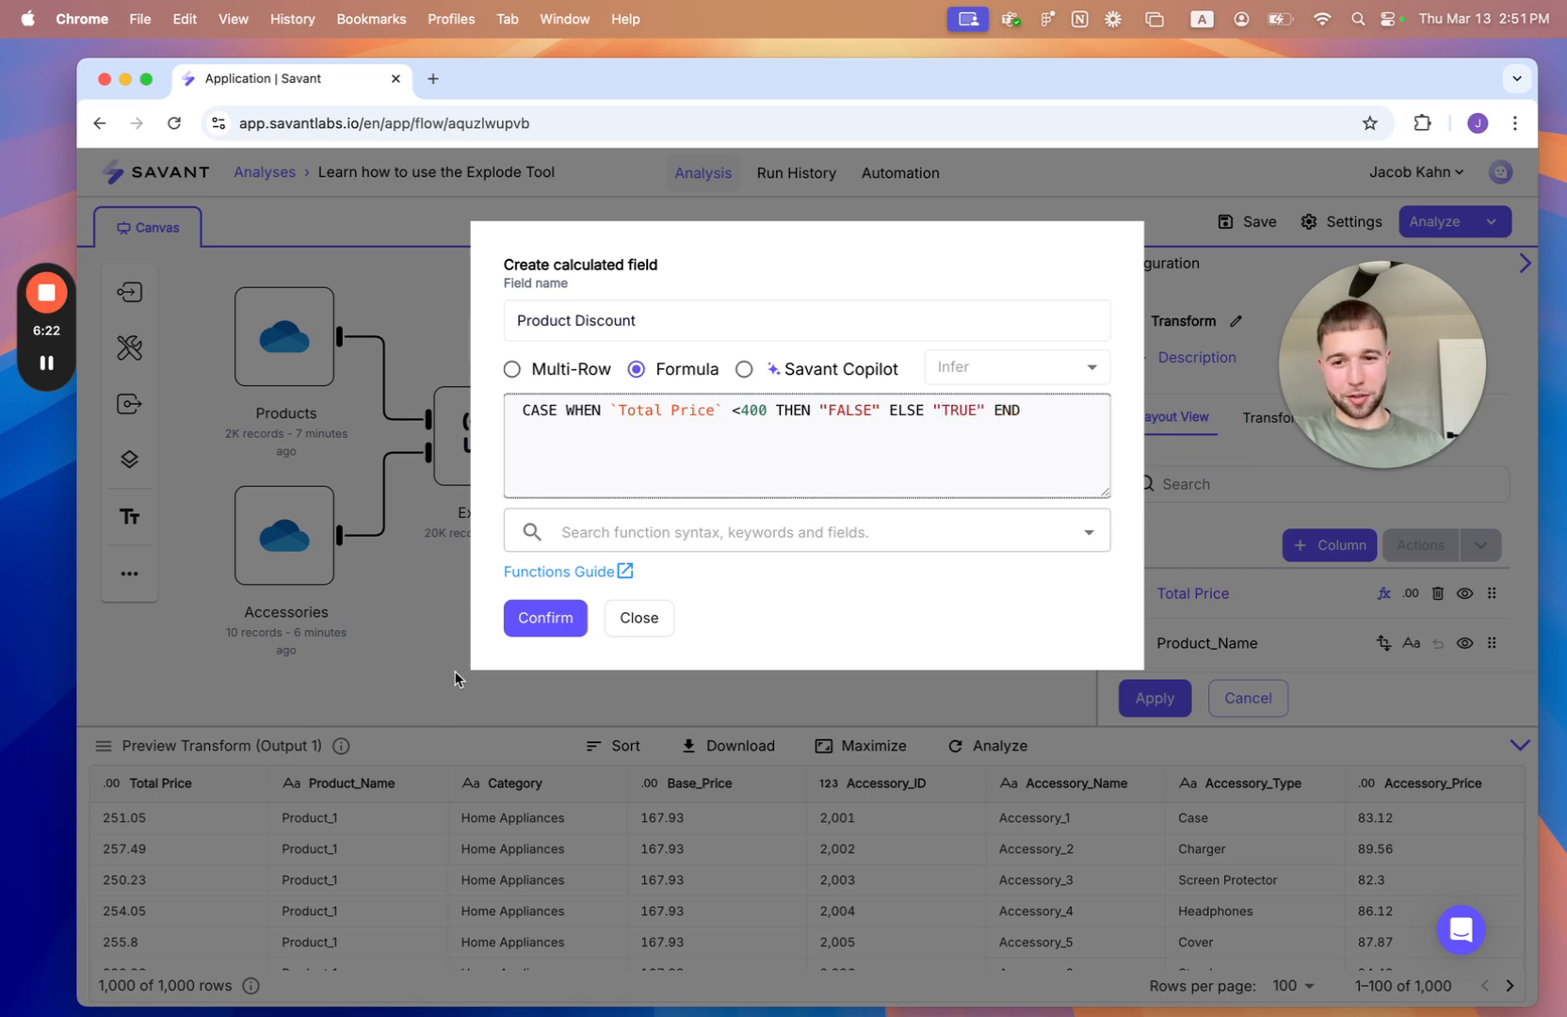
click(514, 618)
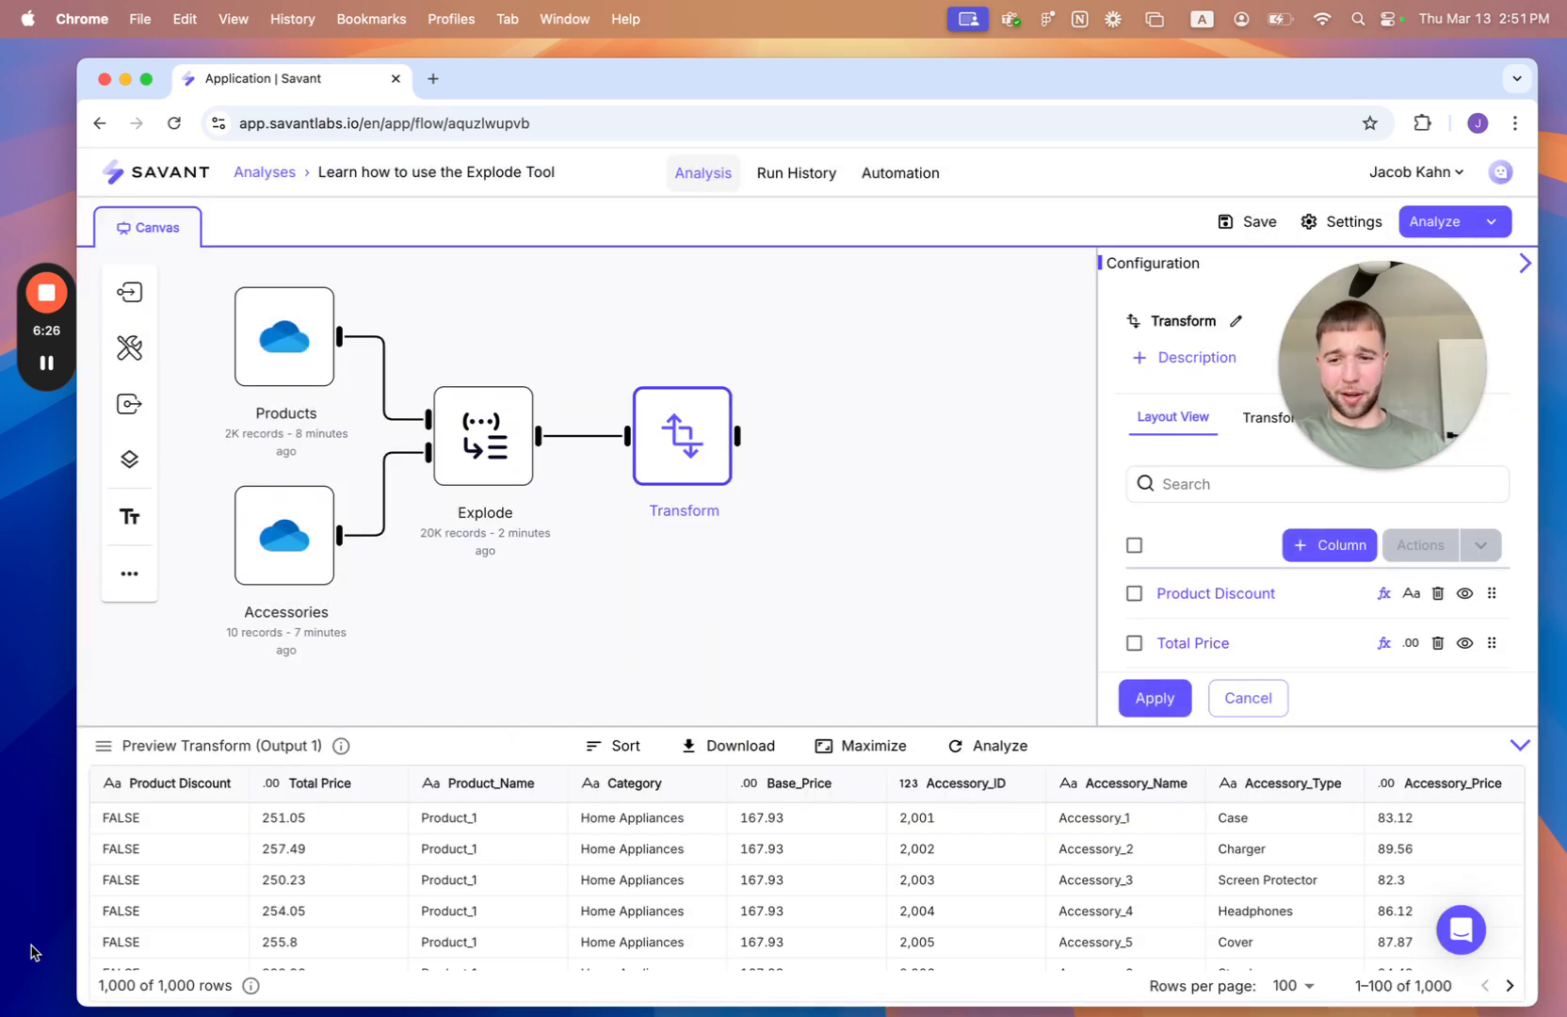
- Create a Discounted Price field from Savant Copilot's suggestion for "If Product Discount is True, then apply a 10% discount to the Total Price"
click(1307, 546)
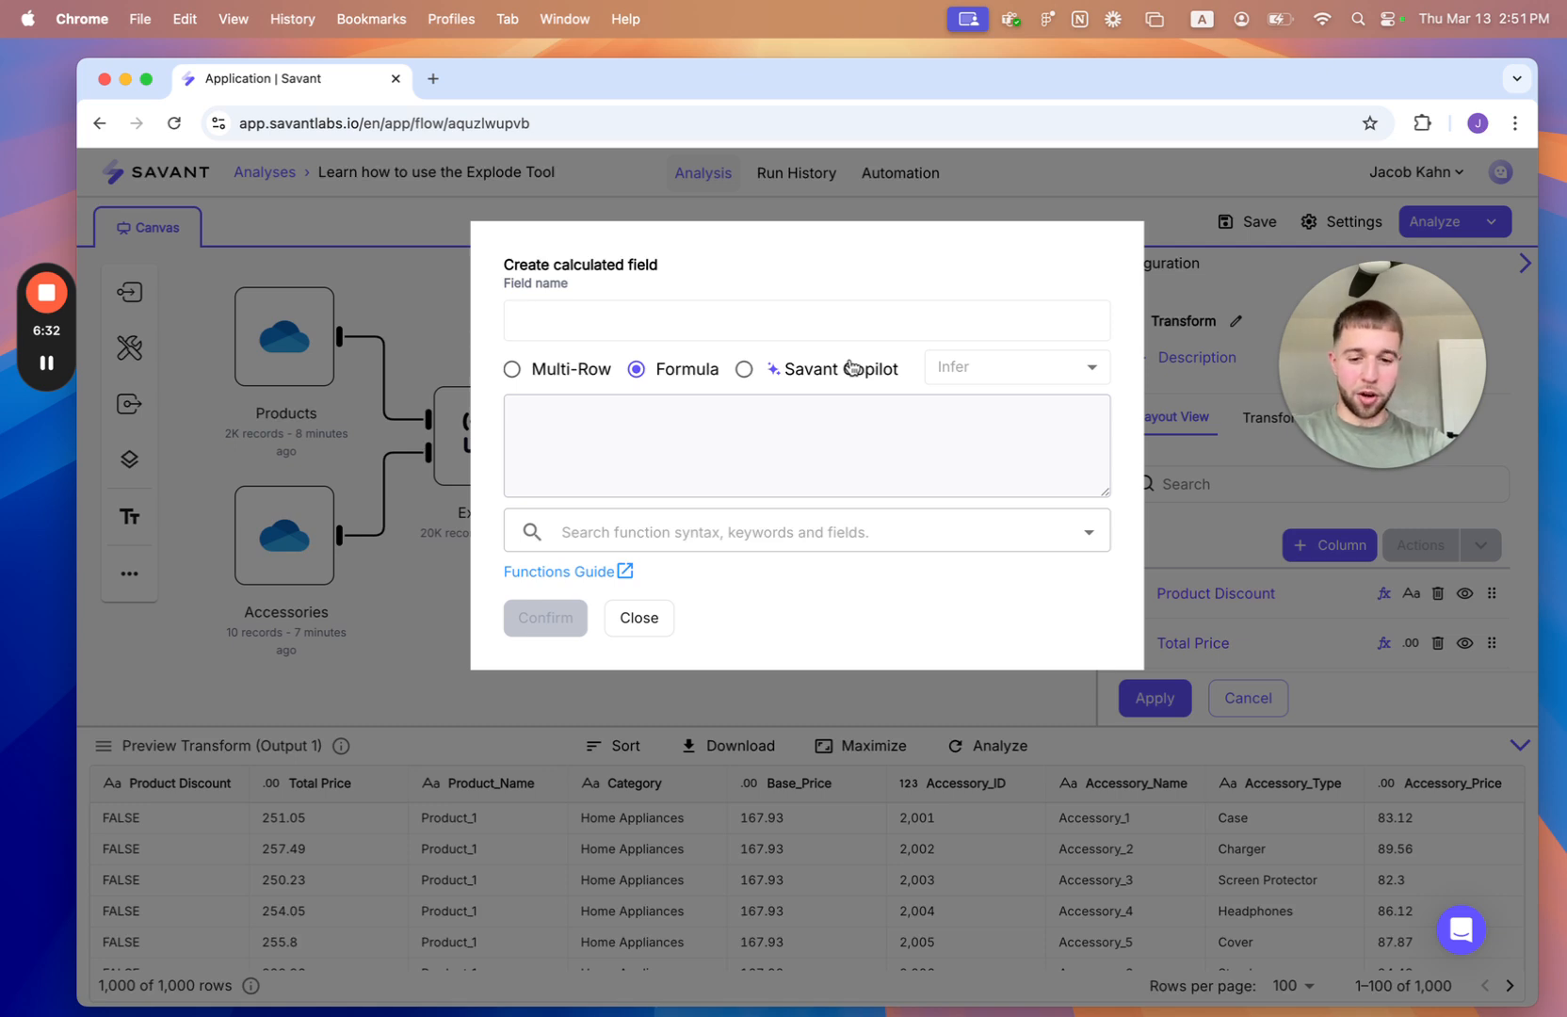
text(Discoute)
text(nted Price)
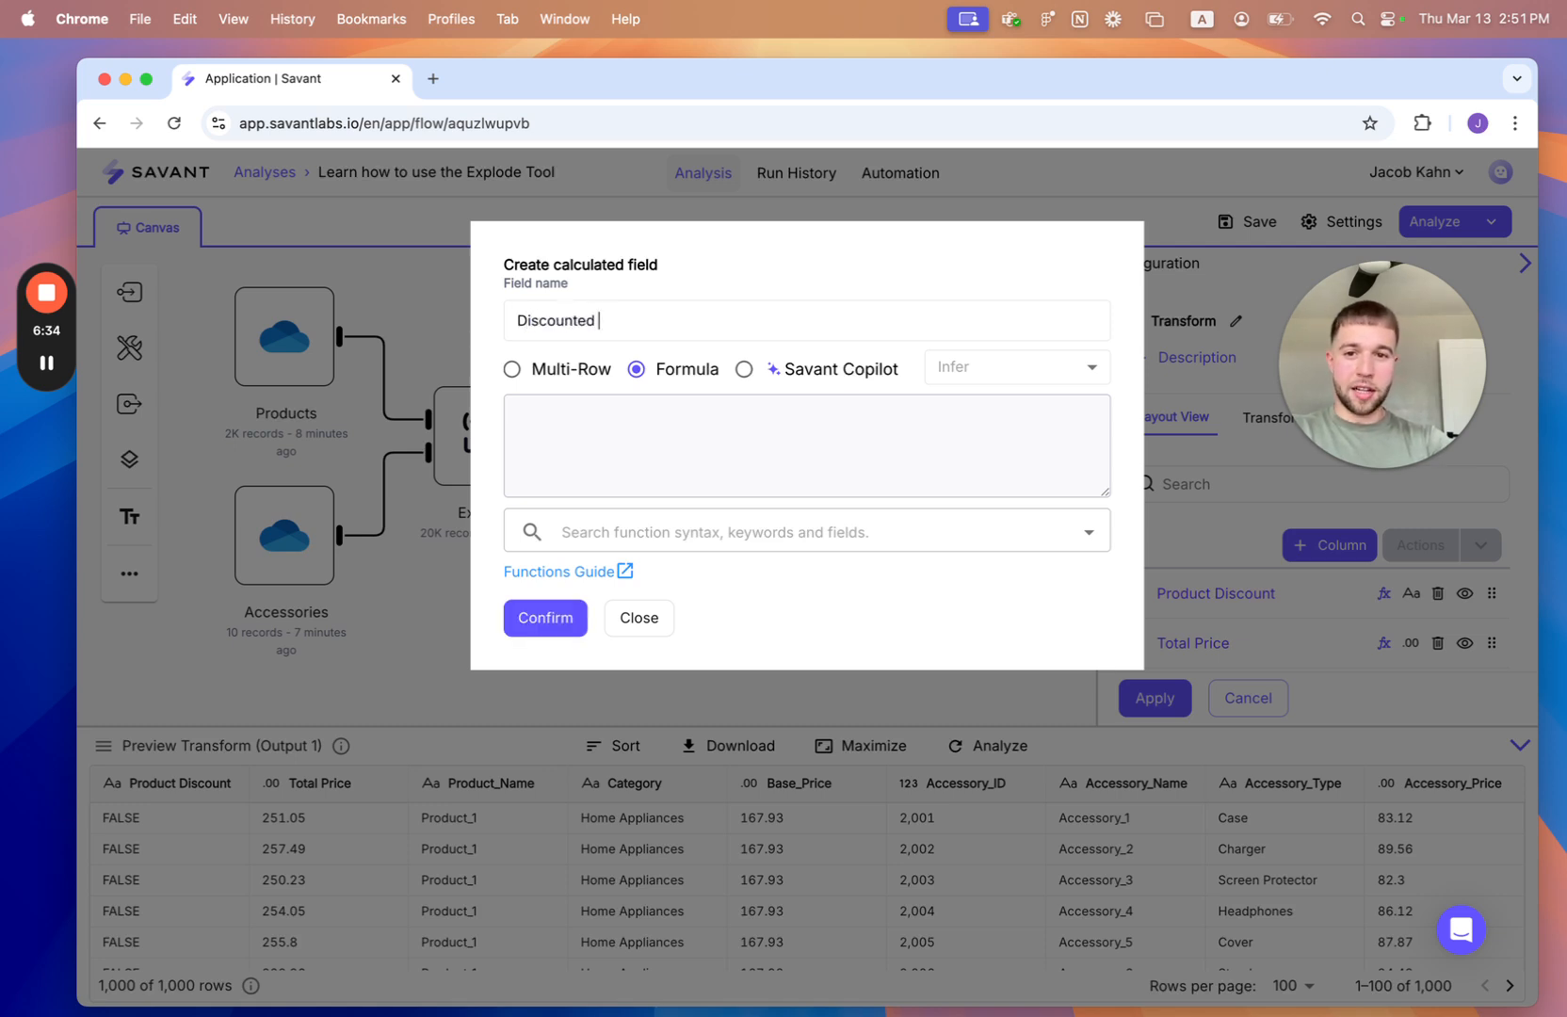
click(829, 368)
text(If)
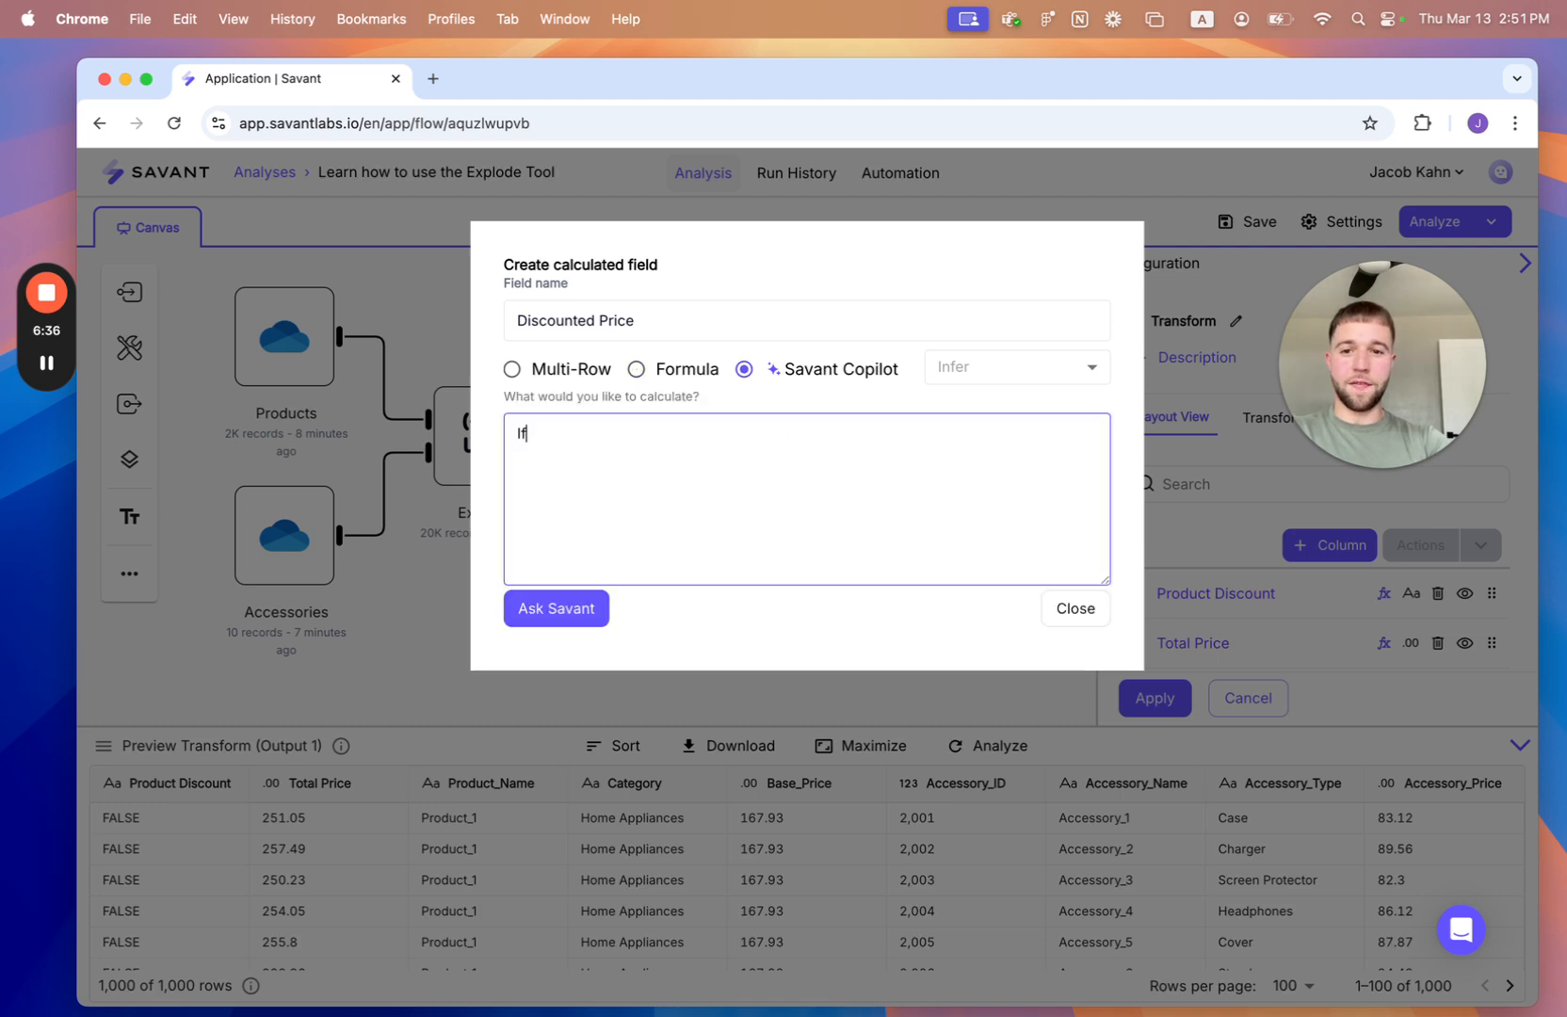
text( Product Dis)
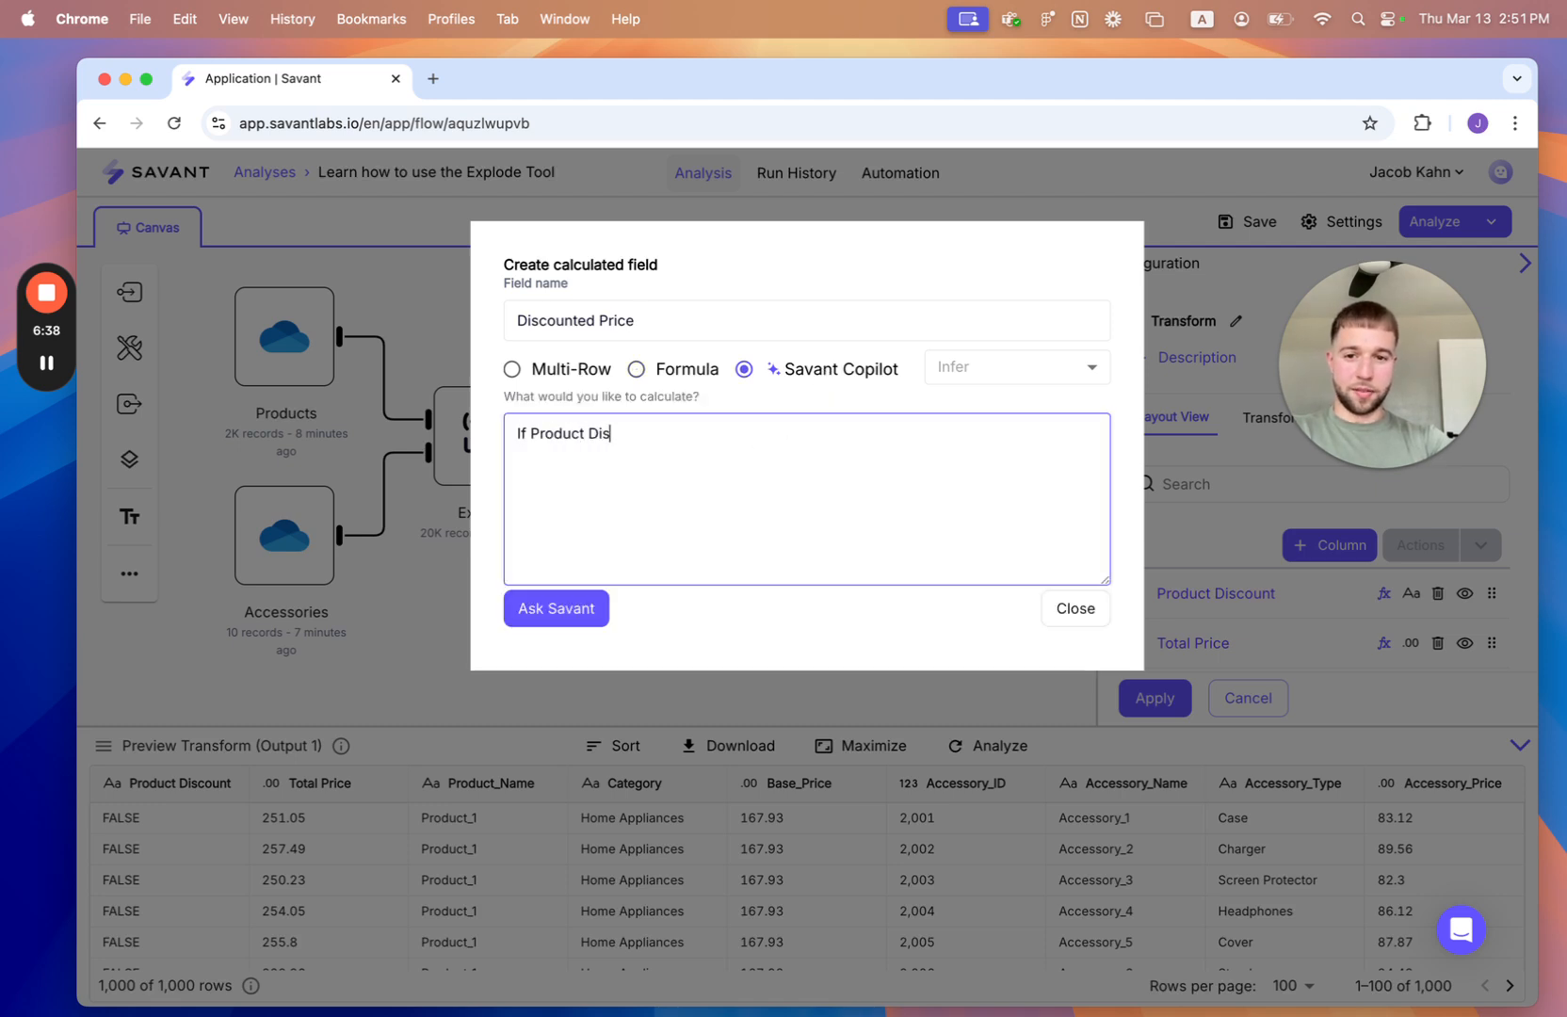
text(count is True, then a)
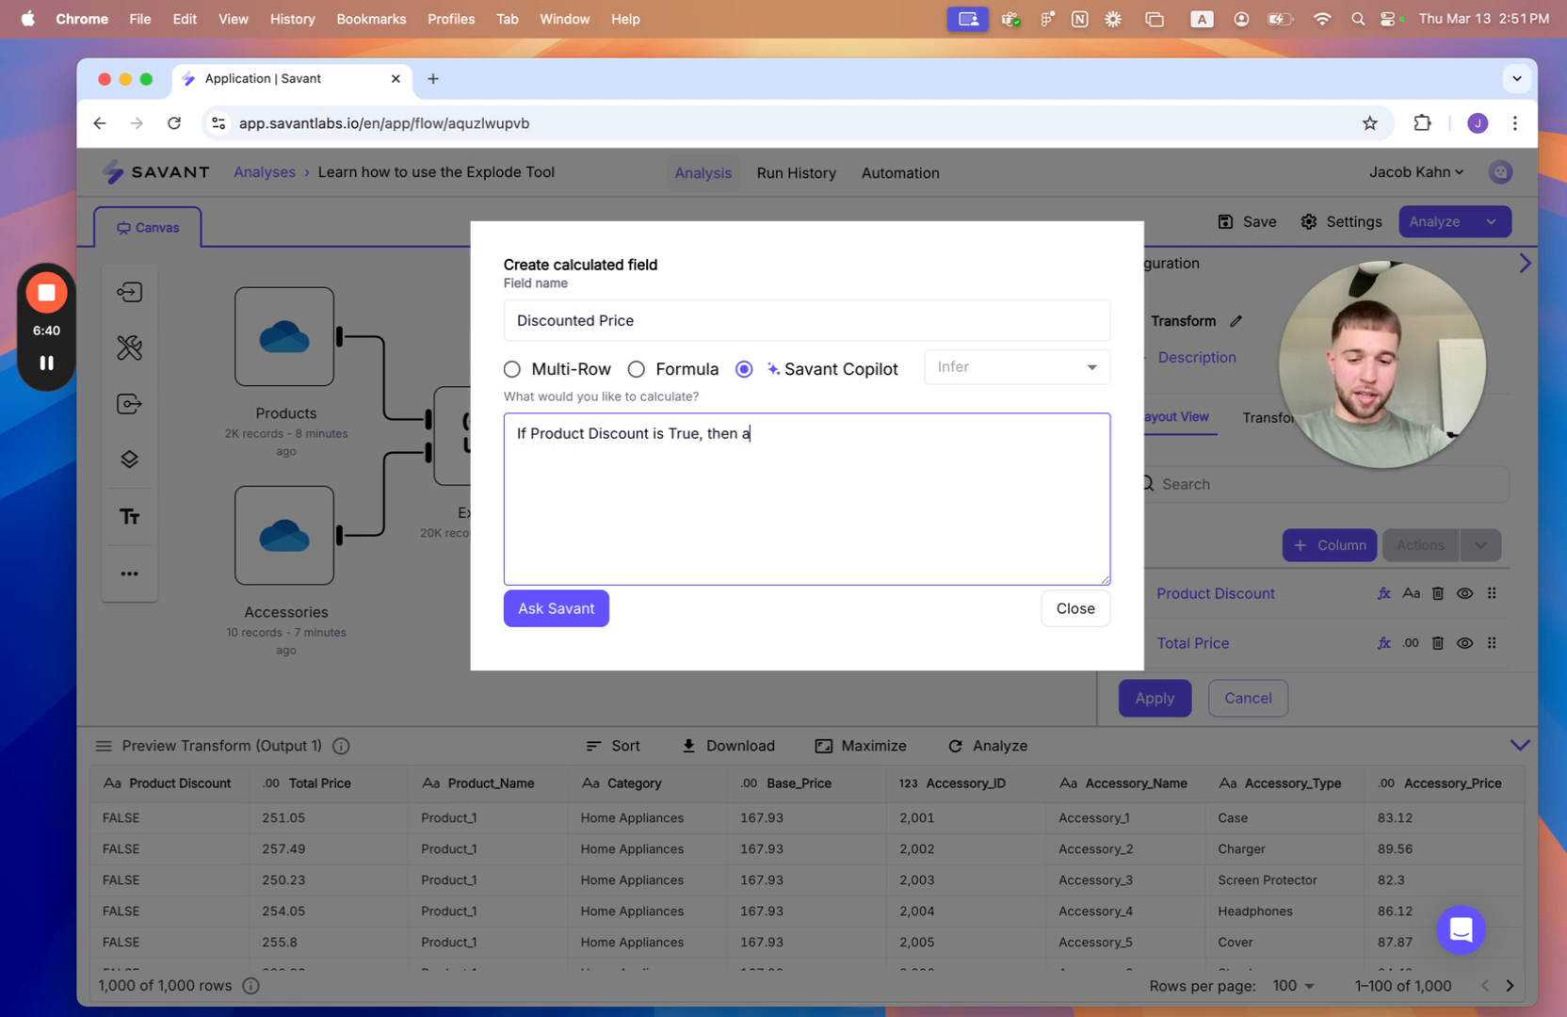
text(pply a 10% di)
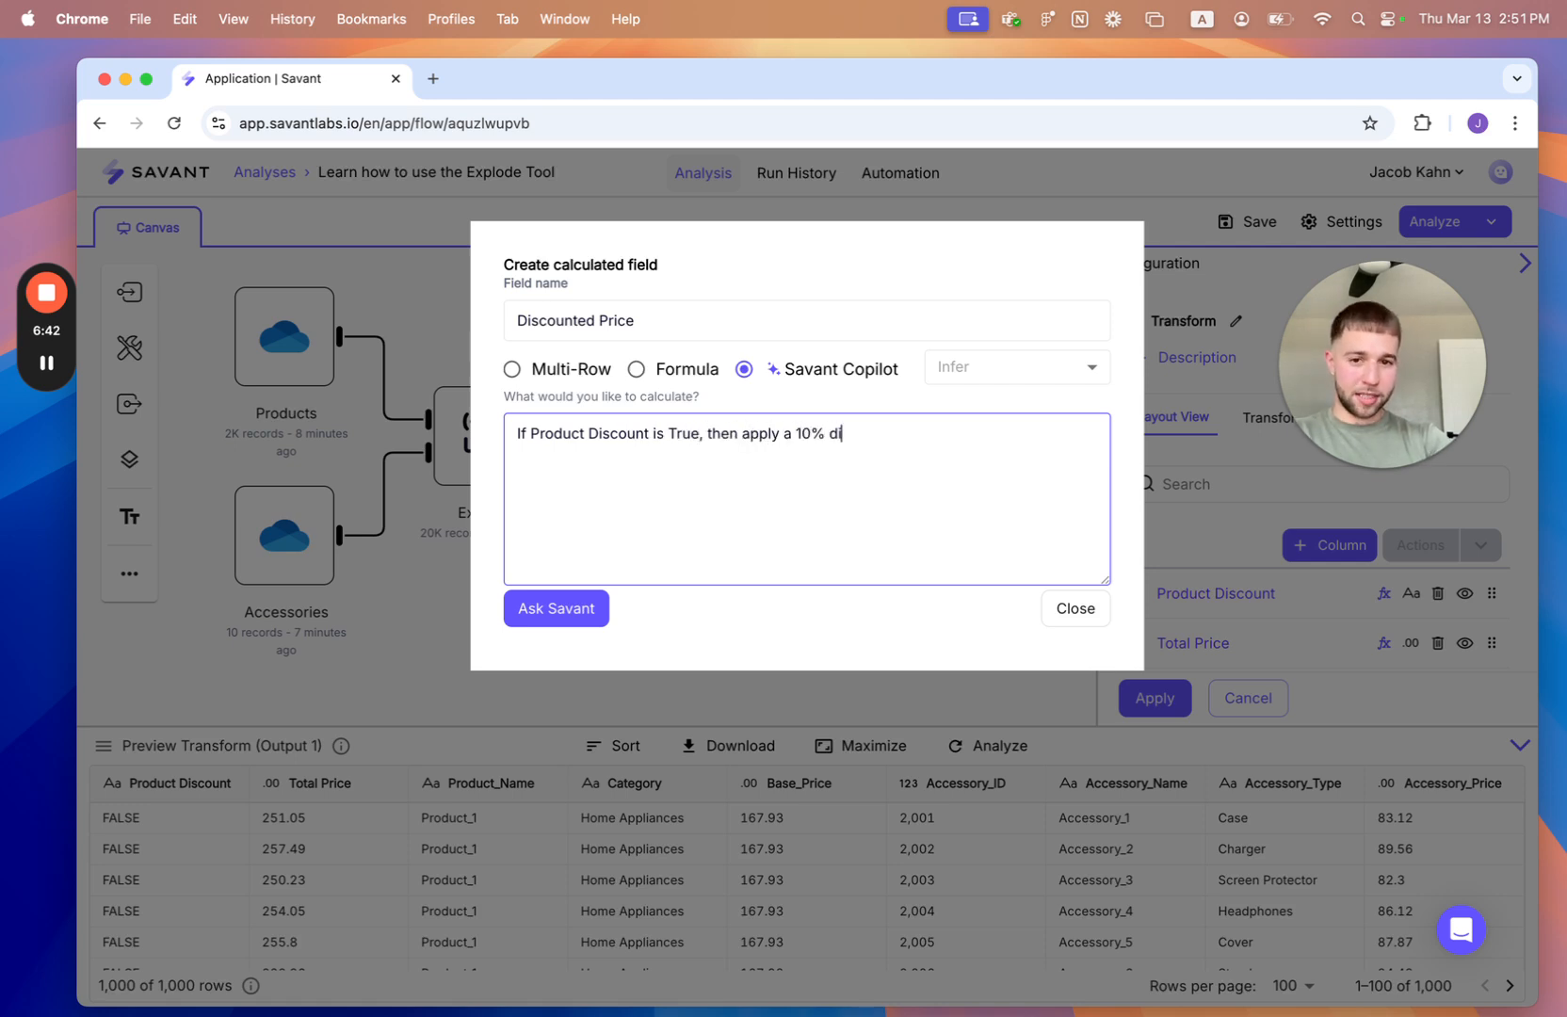
text(scount to the T)
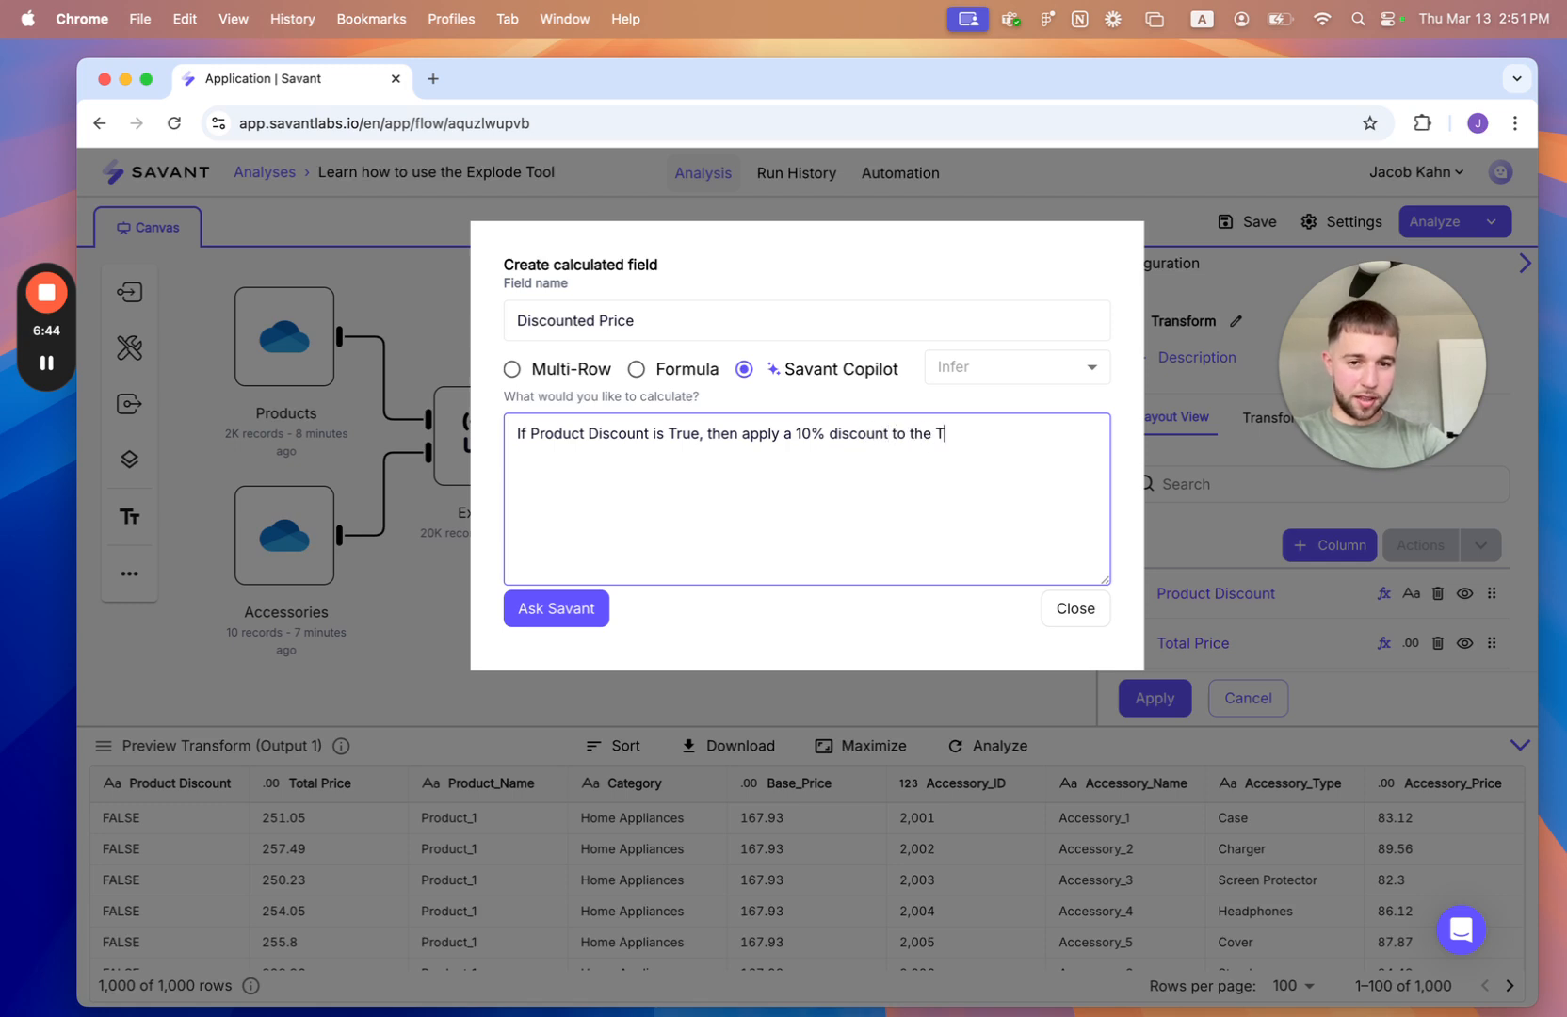
text(otal Price)
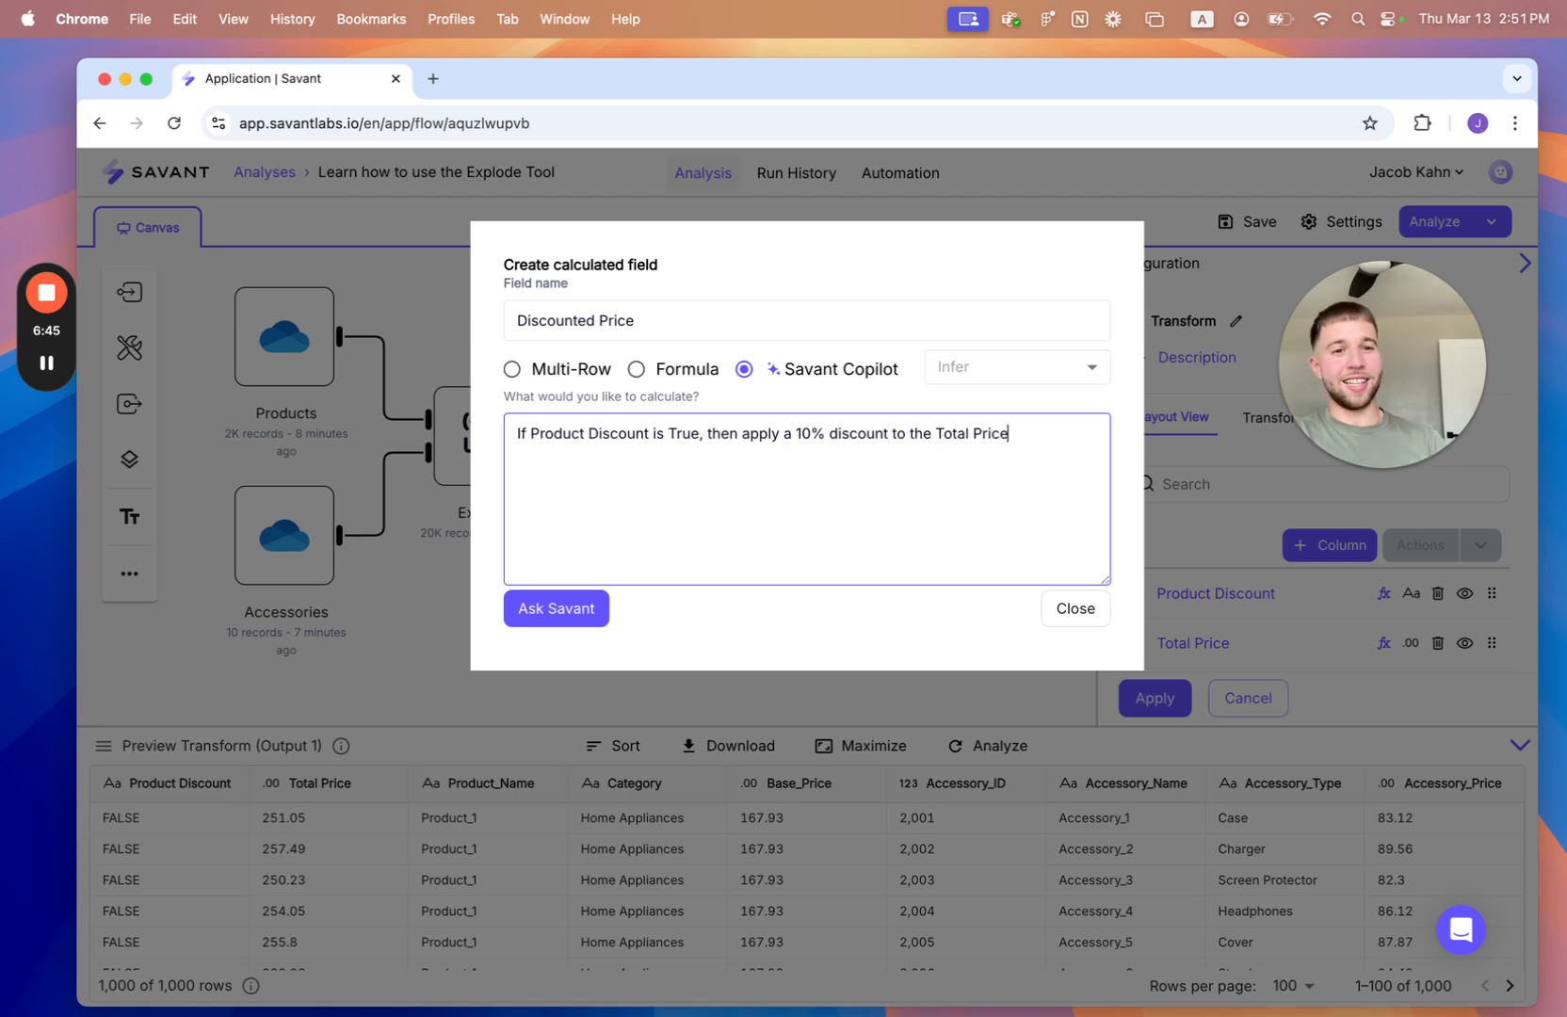
click(556, 607)
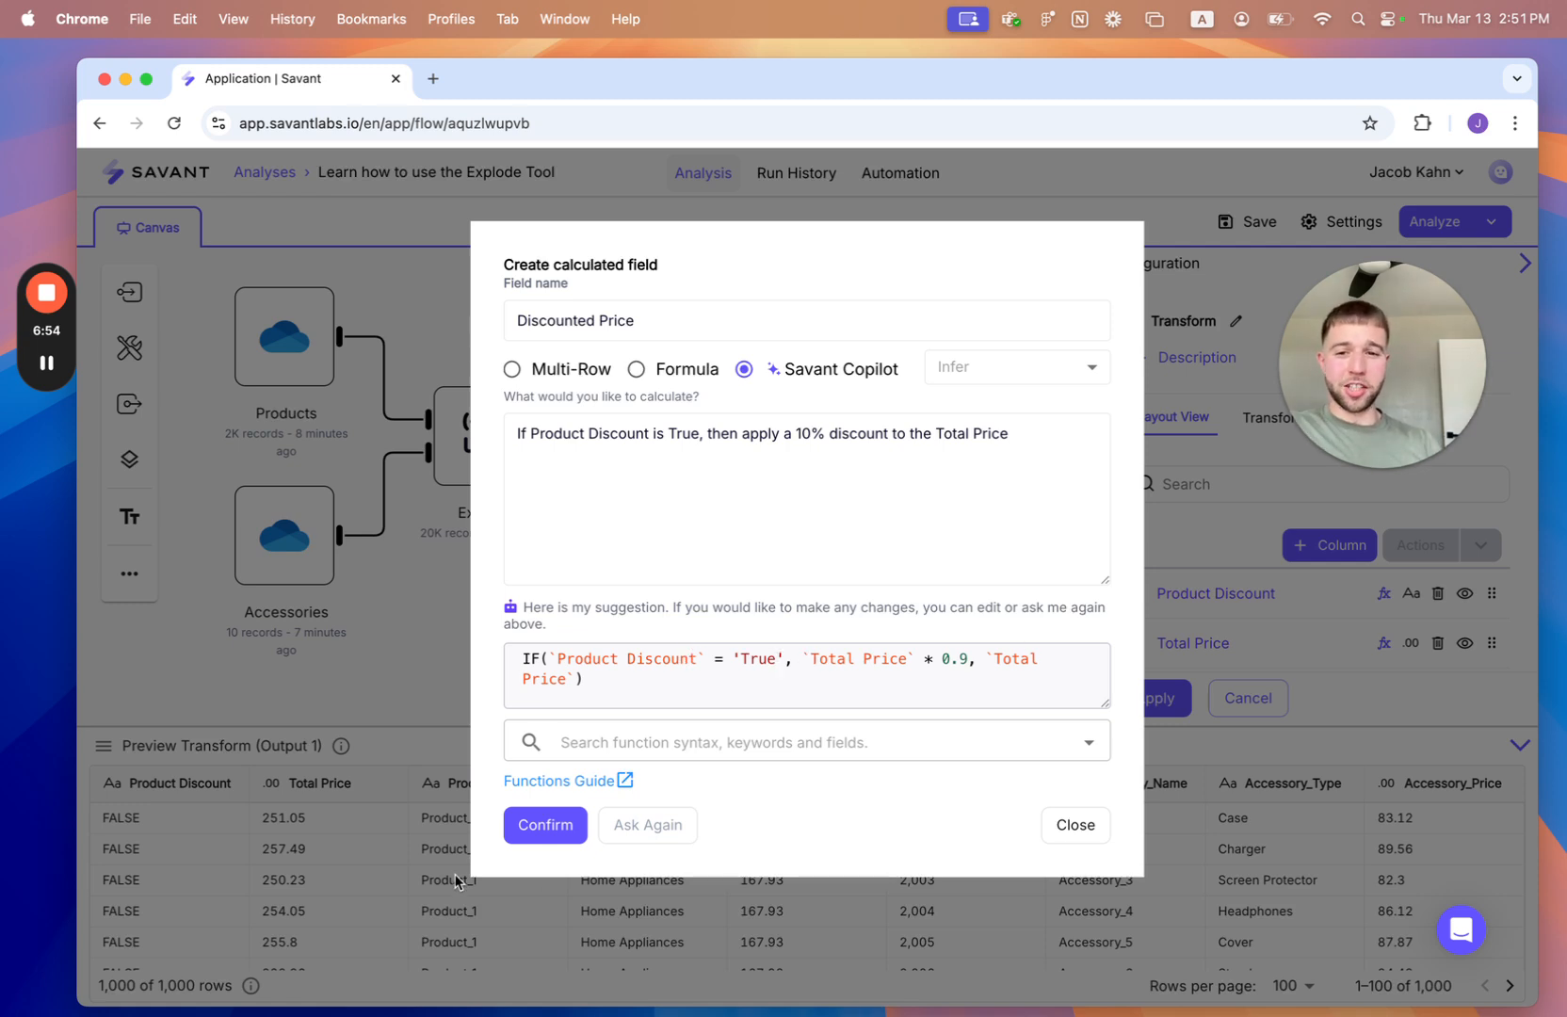
click(535, 823)
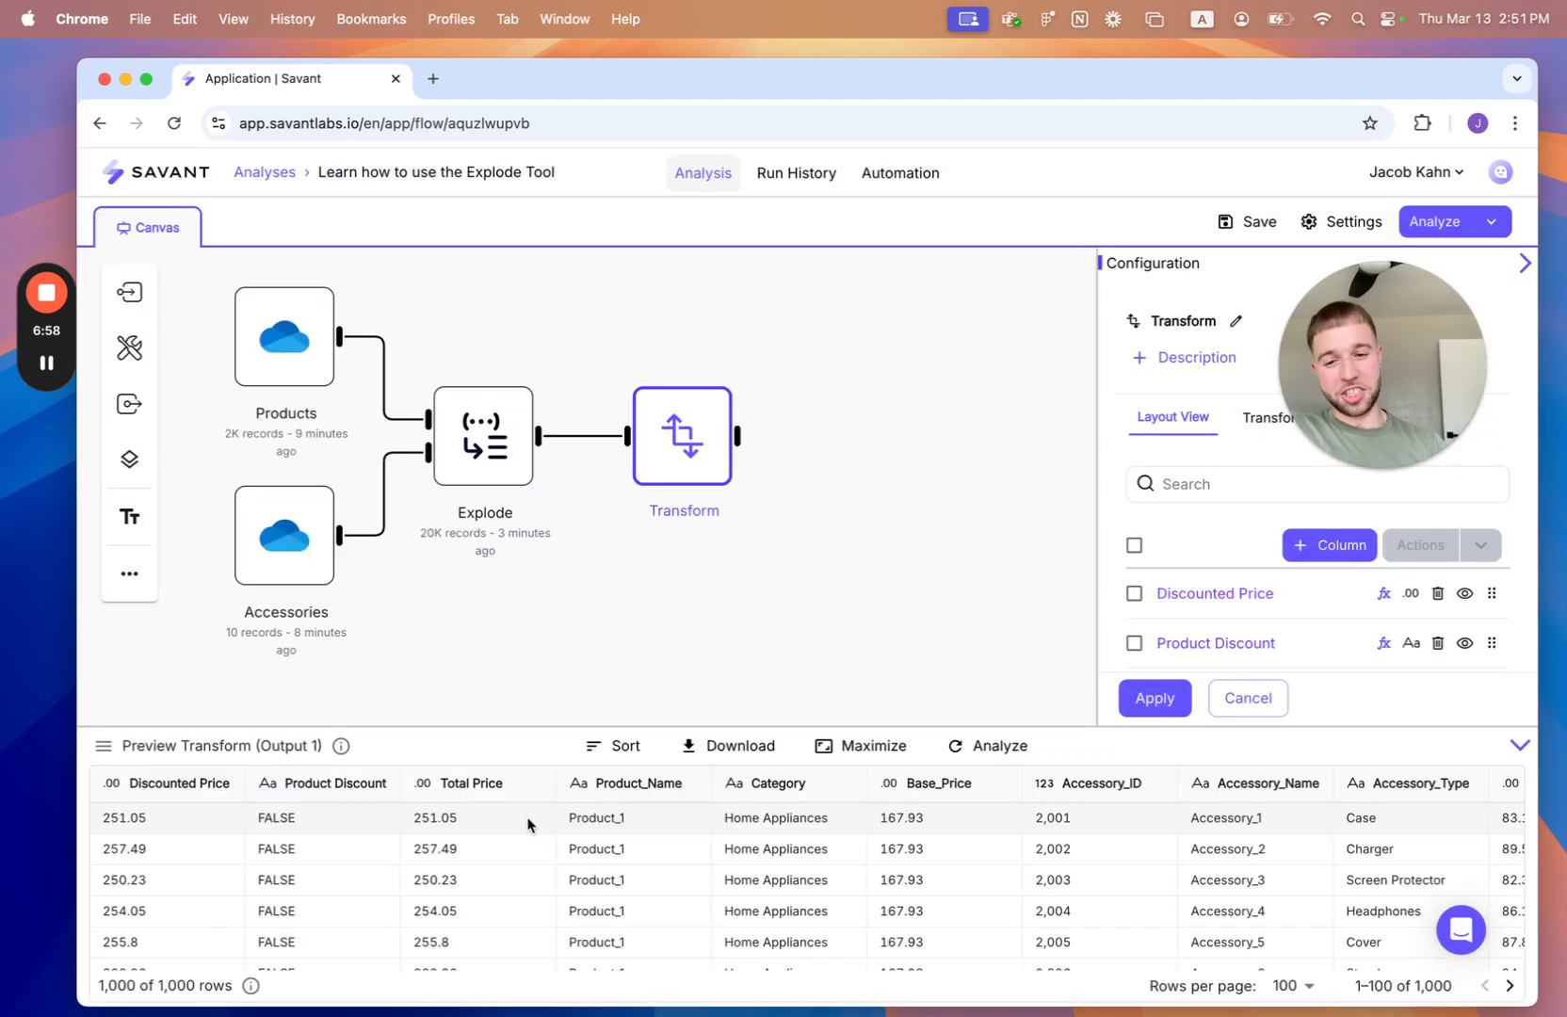
- Add a Filter tool fed by the Transform node and set its condition to Product Discount with the Equals operator
click(130, 351)
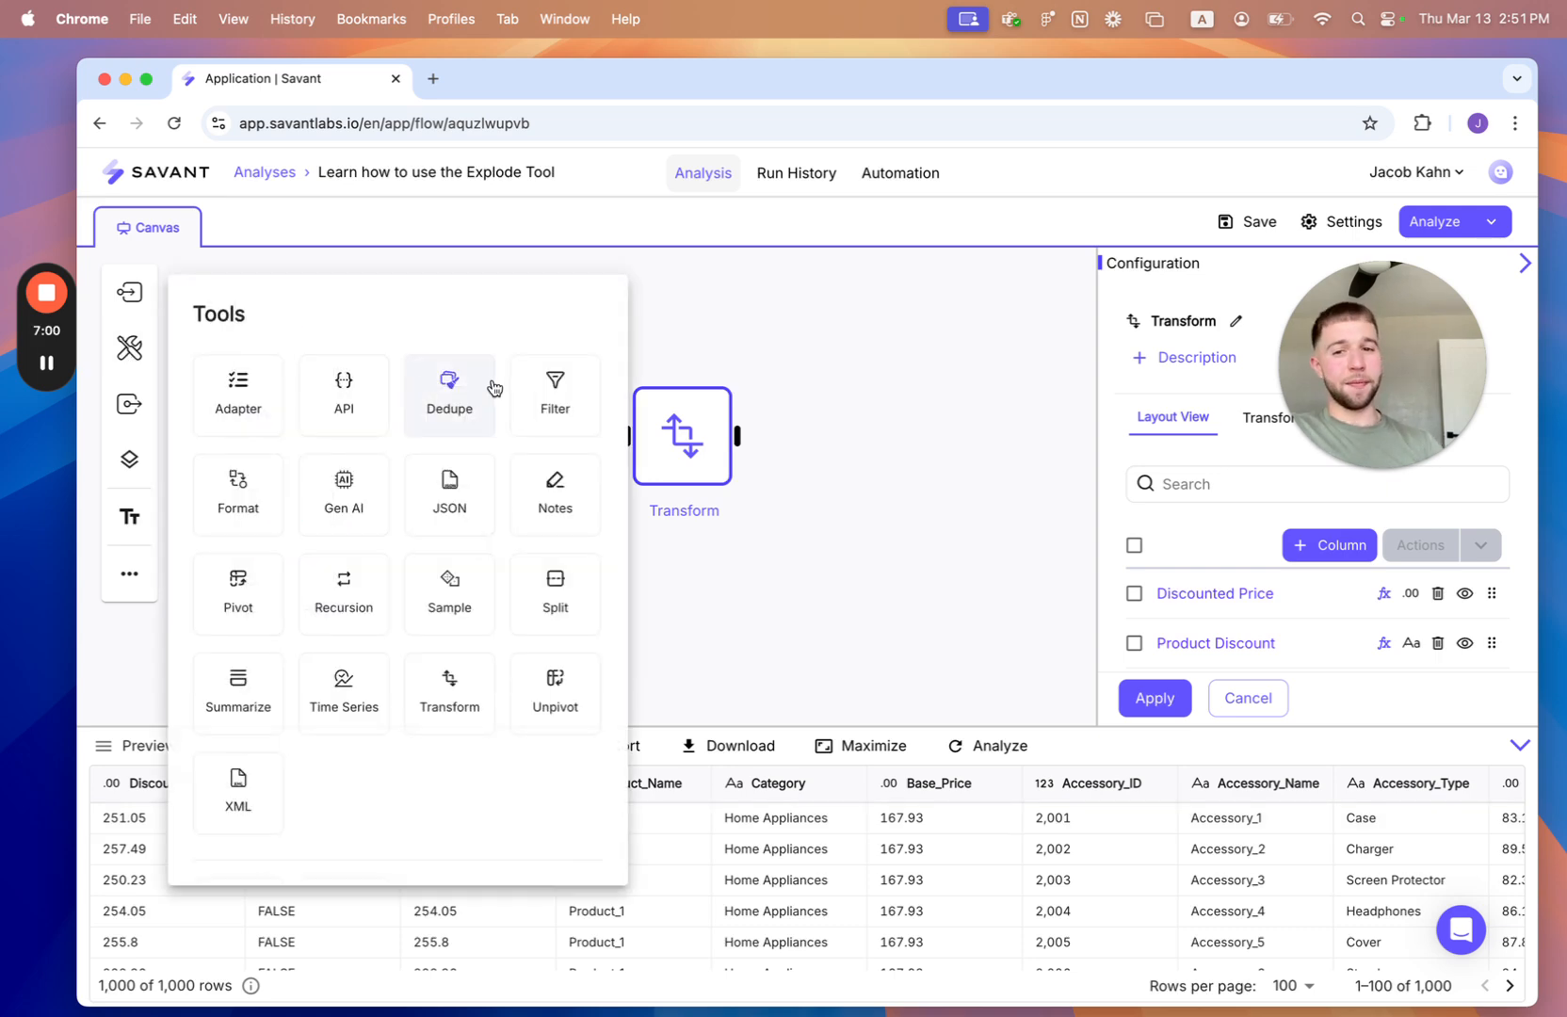
click(552, 392)
click(1226, 463)
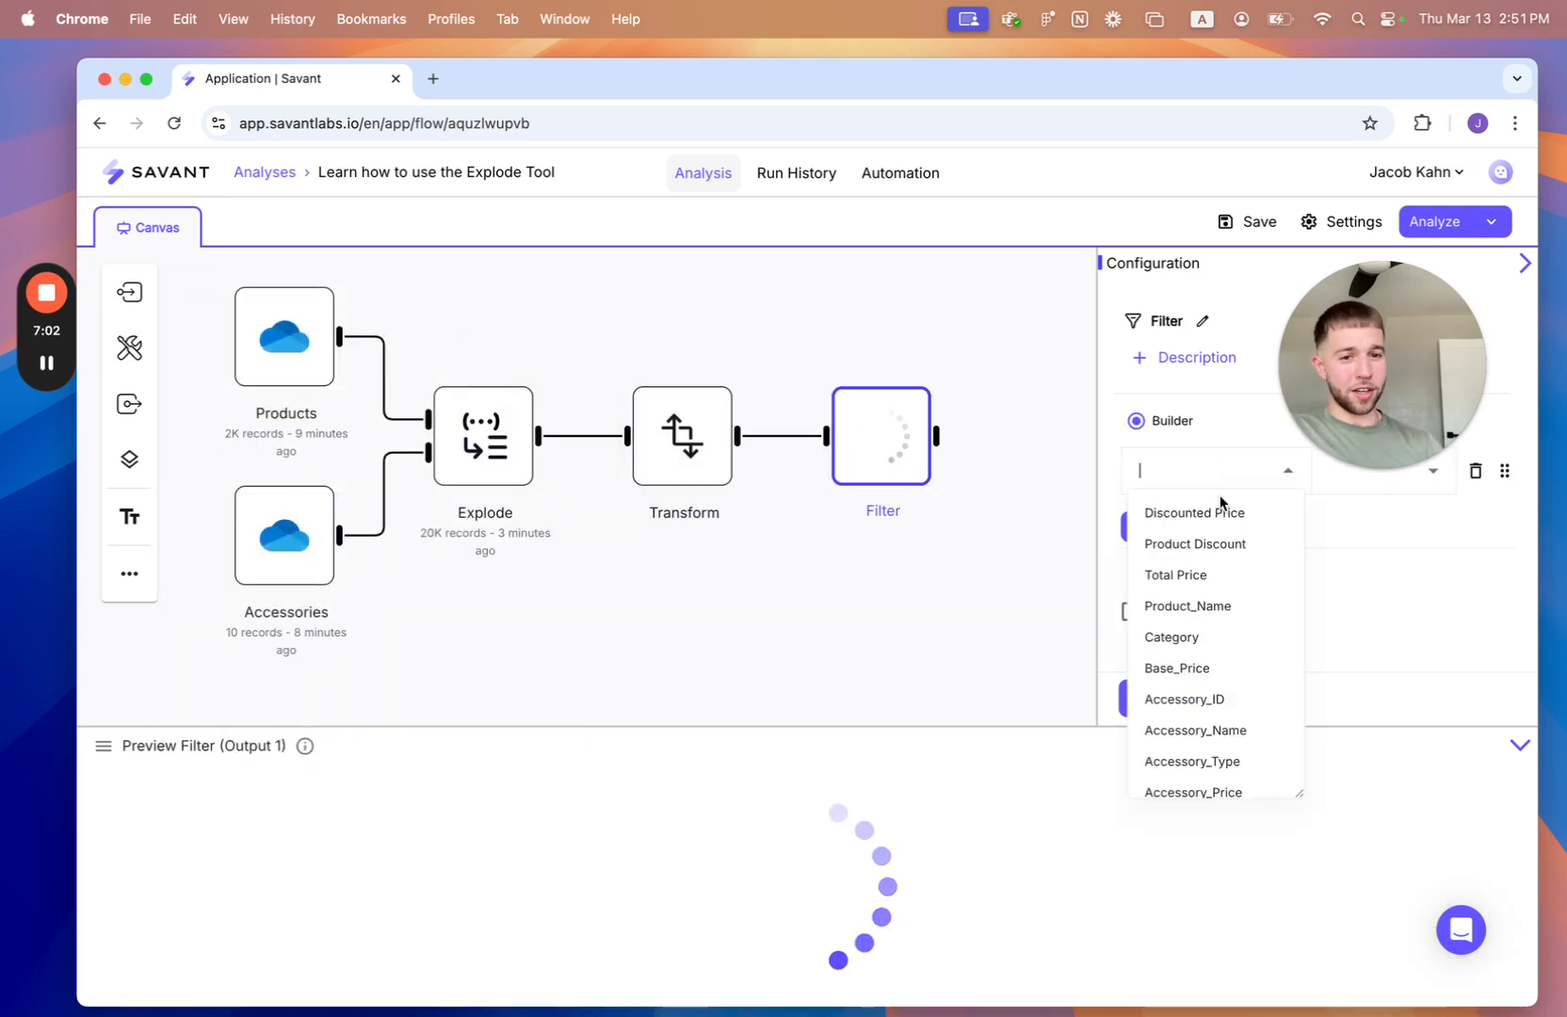
click(1192, 546)
click(1328, 482)
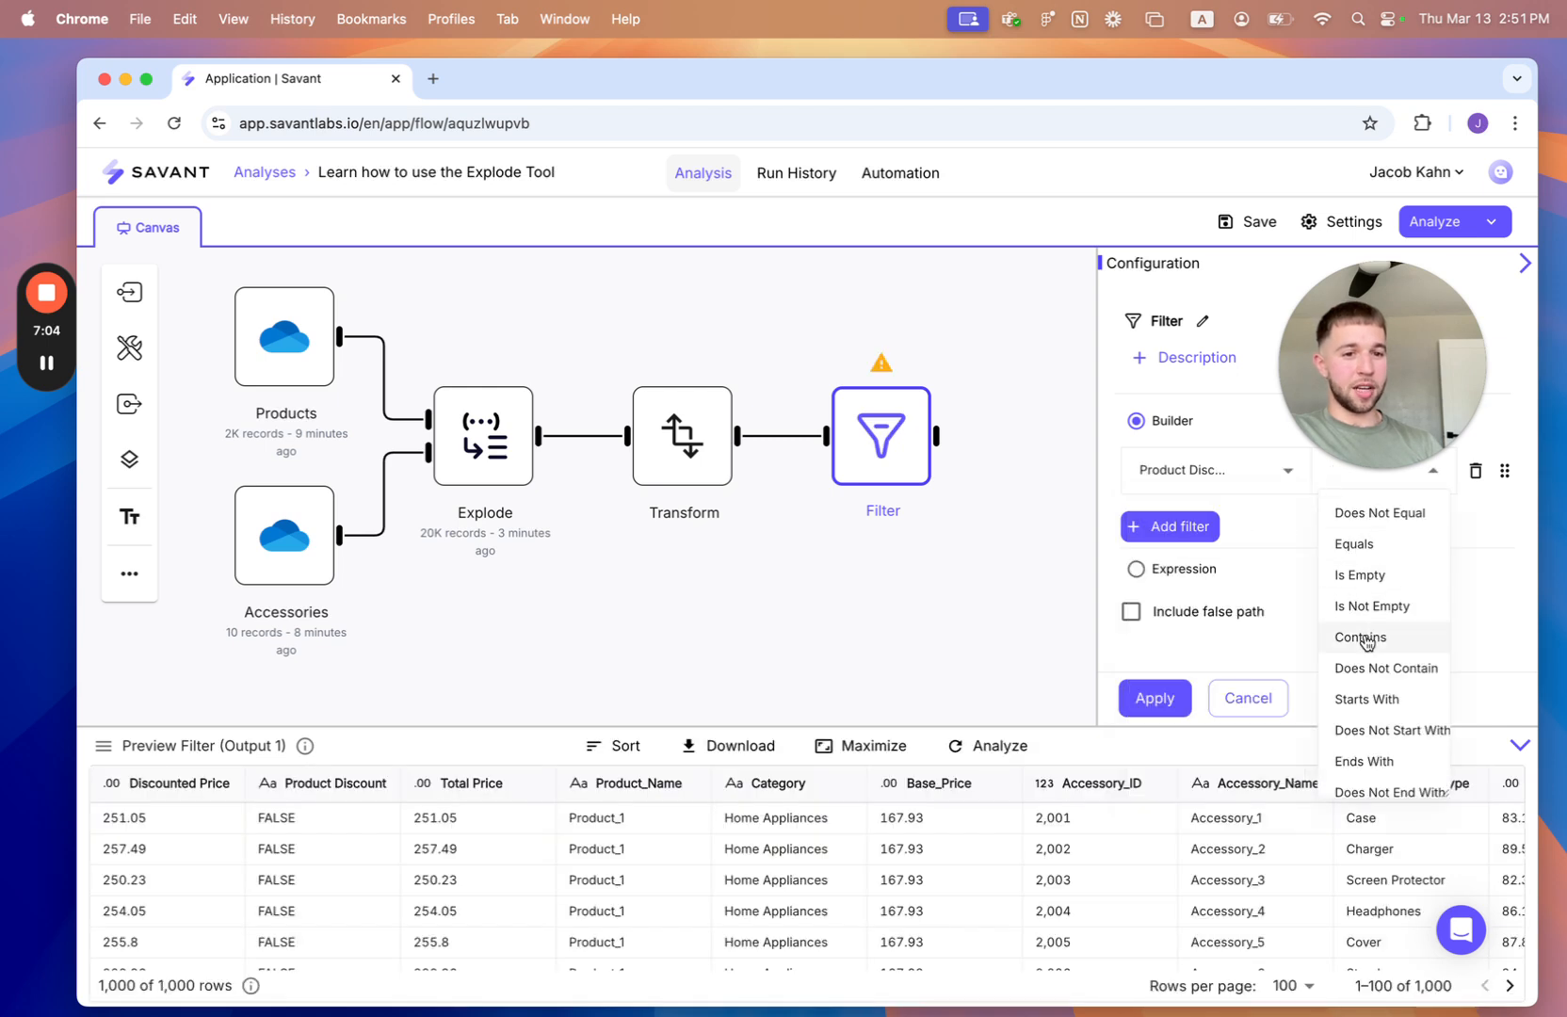
click(1361, 545)
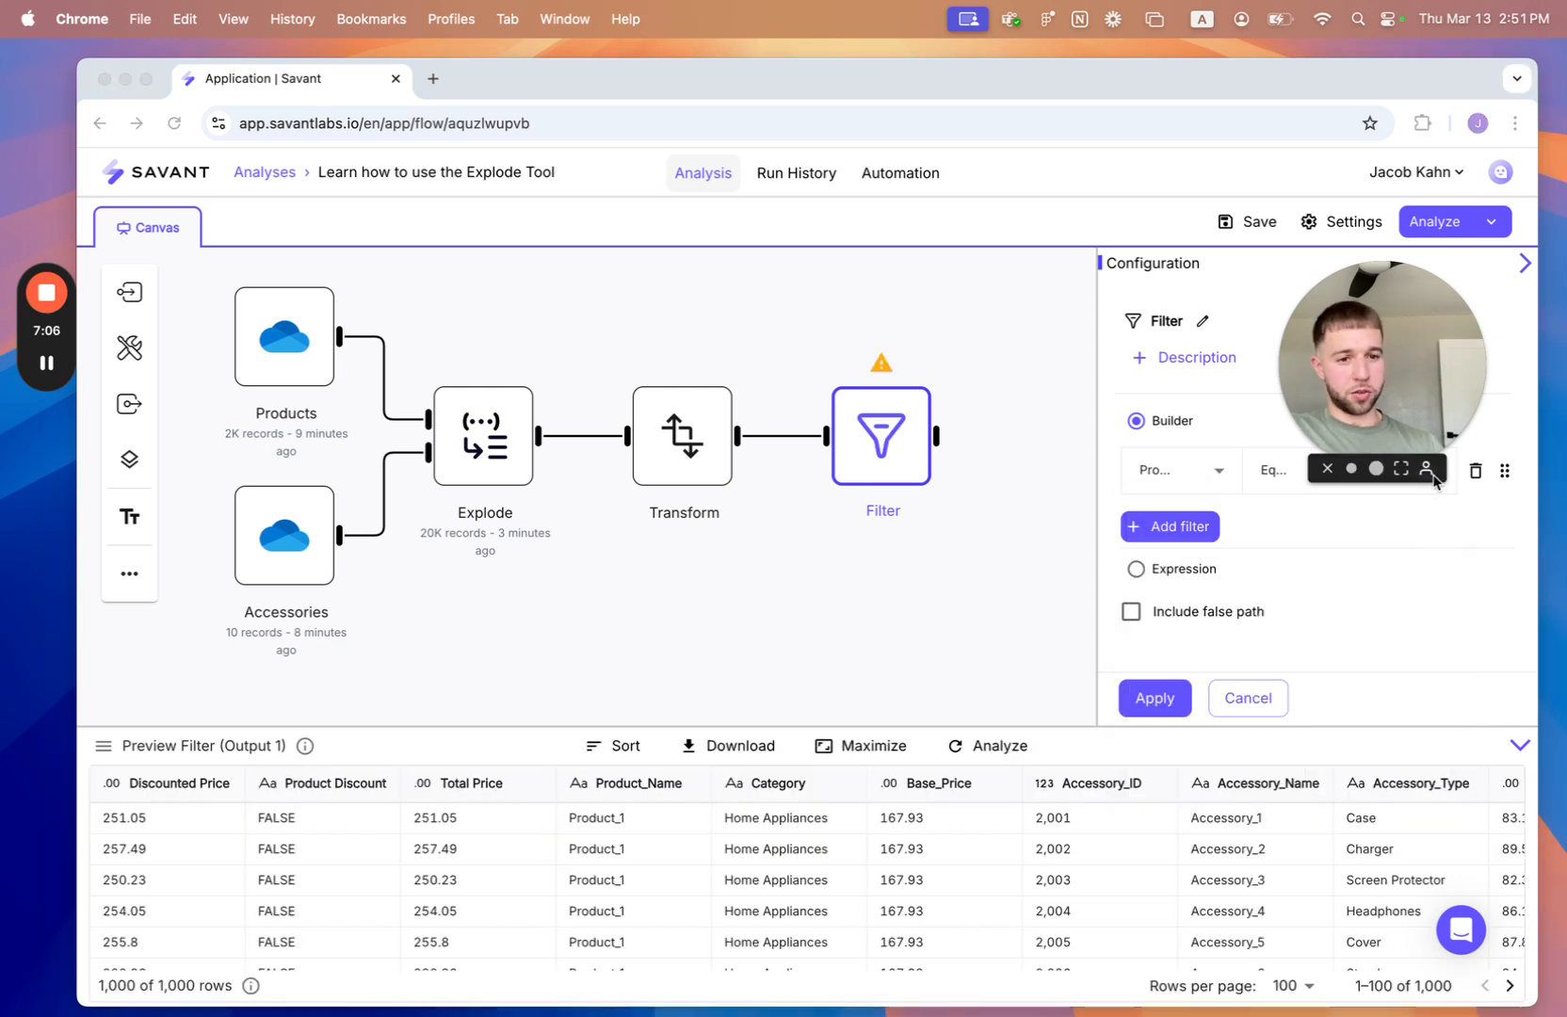
click(1430, 468)
click(1424, 466)
drag(1399, 380, 1413, 748)
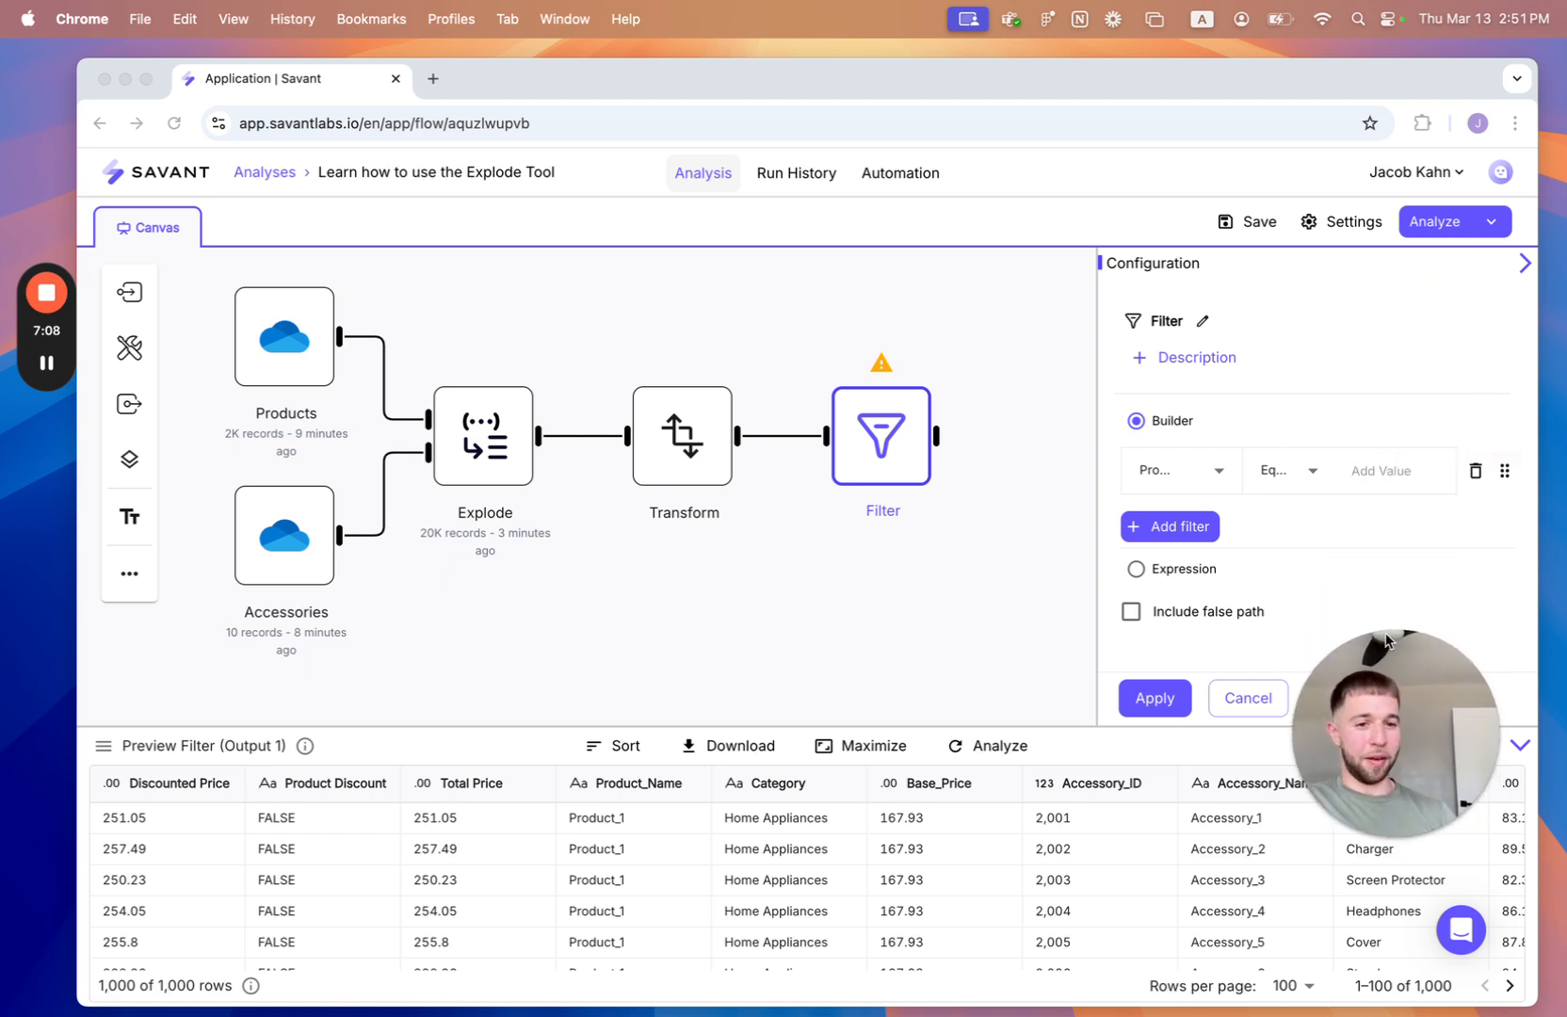
- Set the Product Discount filter's comparison value to TRUE and apply the Filter configuration
click(1377, 476)
text(TRUE)
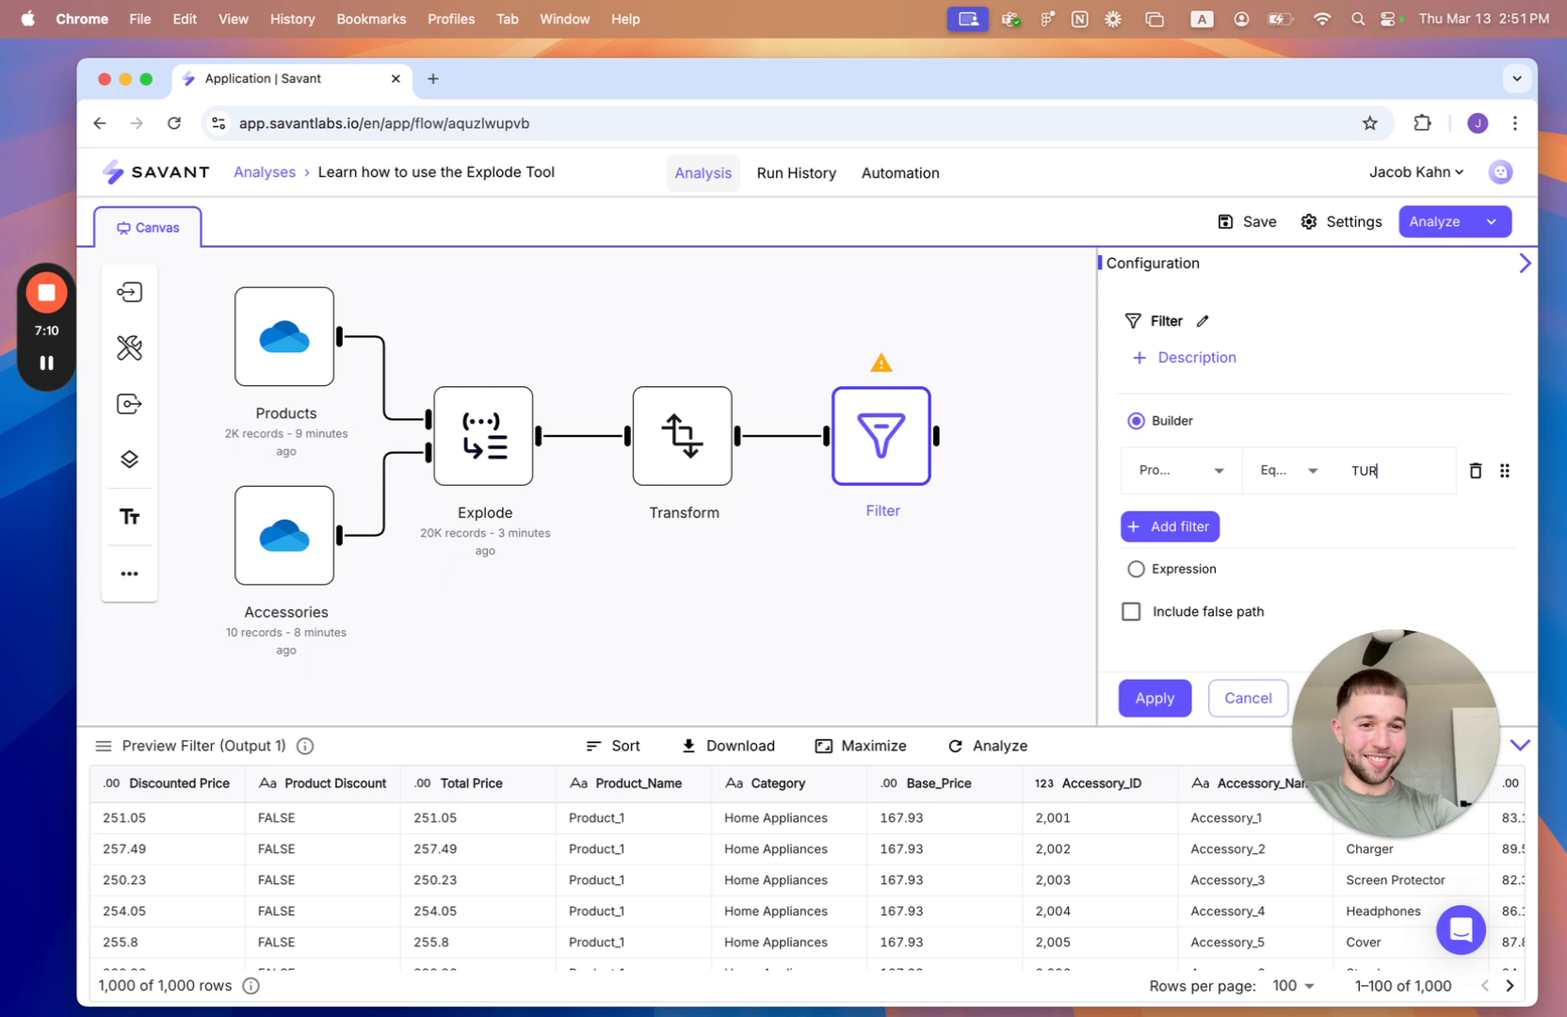
click(1173, 704)
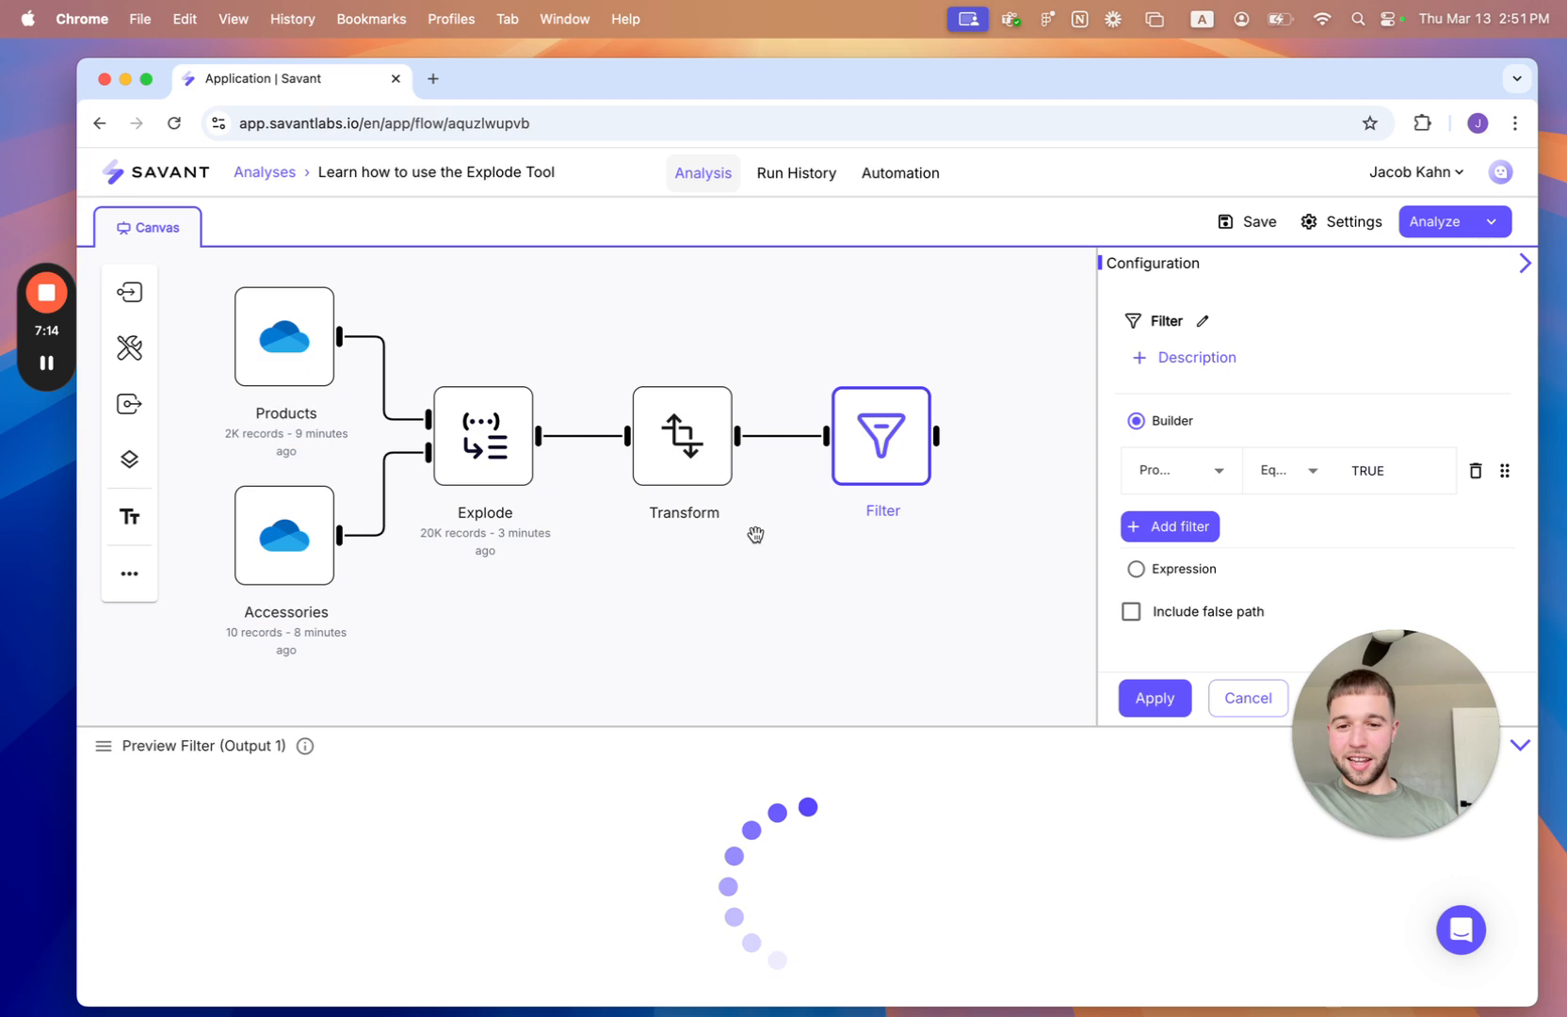
- Look over the filtered product combinations and add an Email destination fed by the Filter node
scroll(384, 926, down, 3)
scroll(384, 926, down, 10)
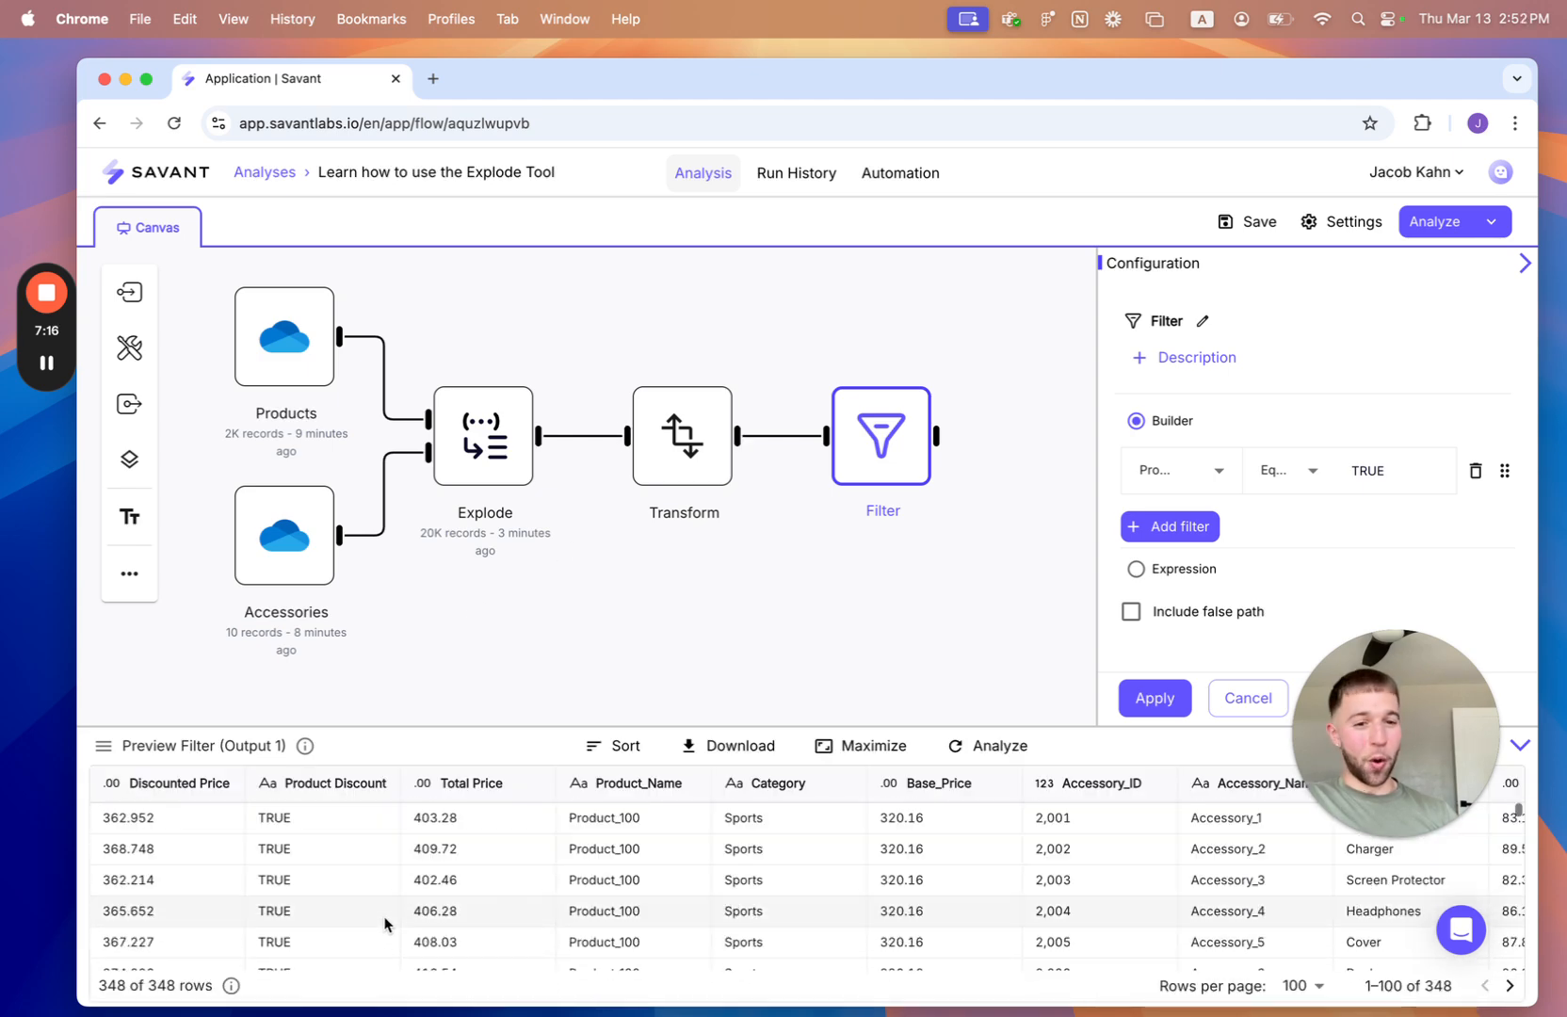
scroll(387, 922, up, 10)
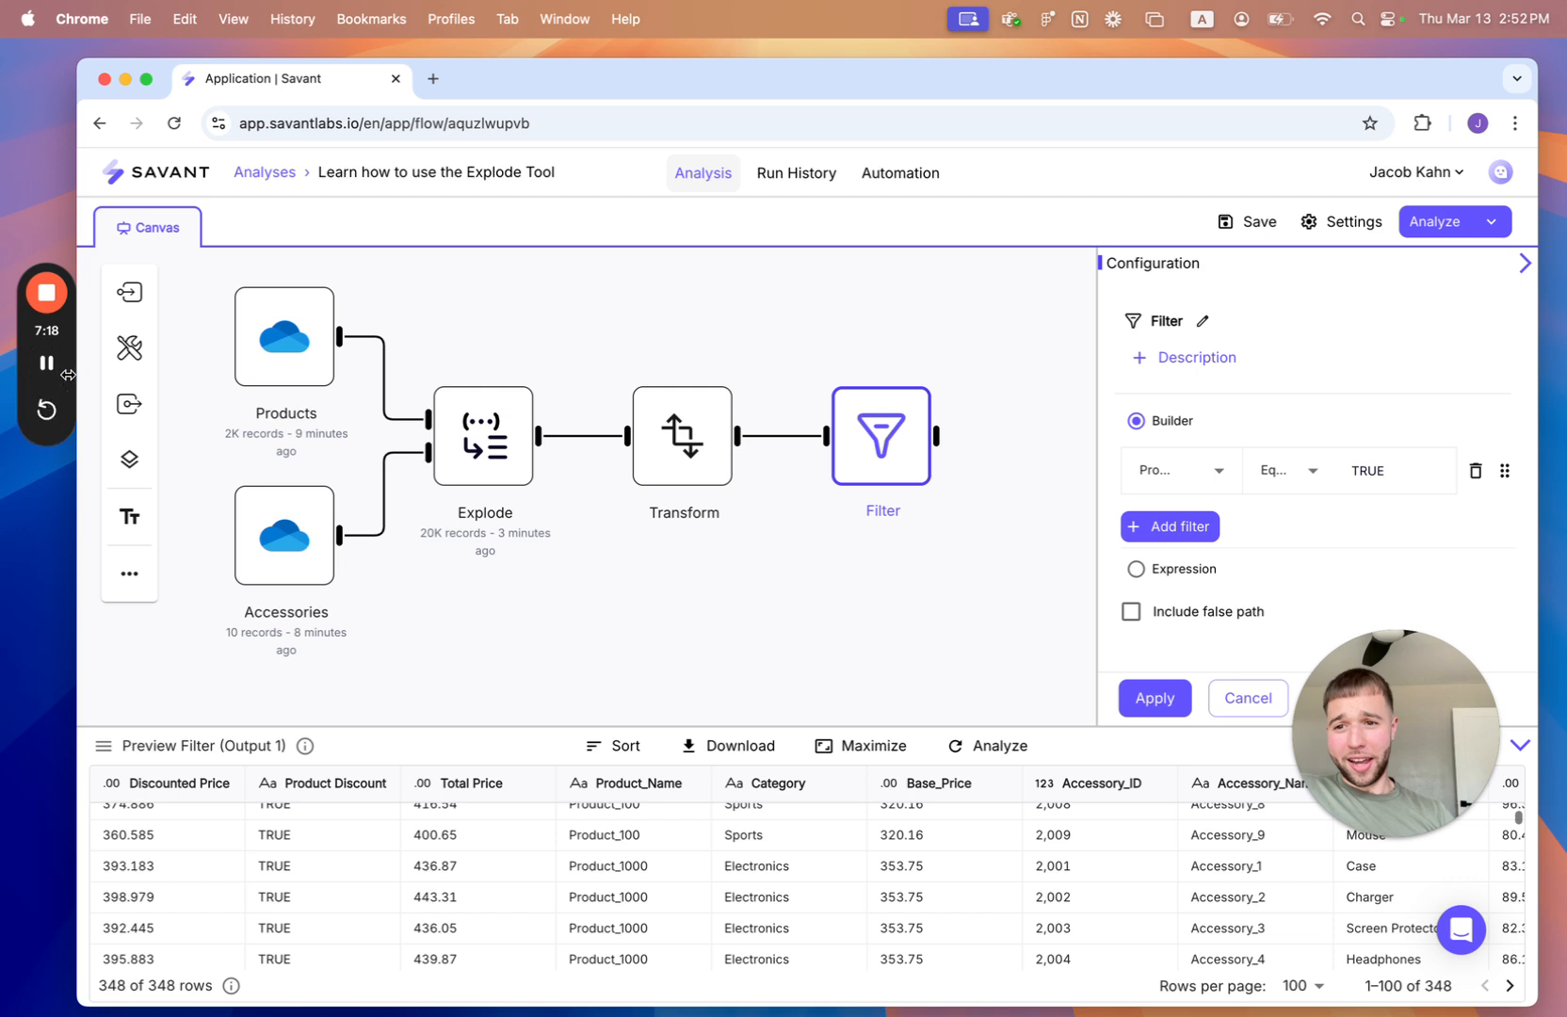
click(129, 404)
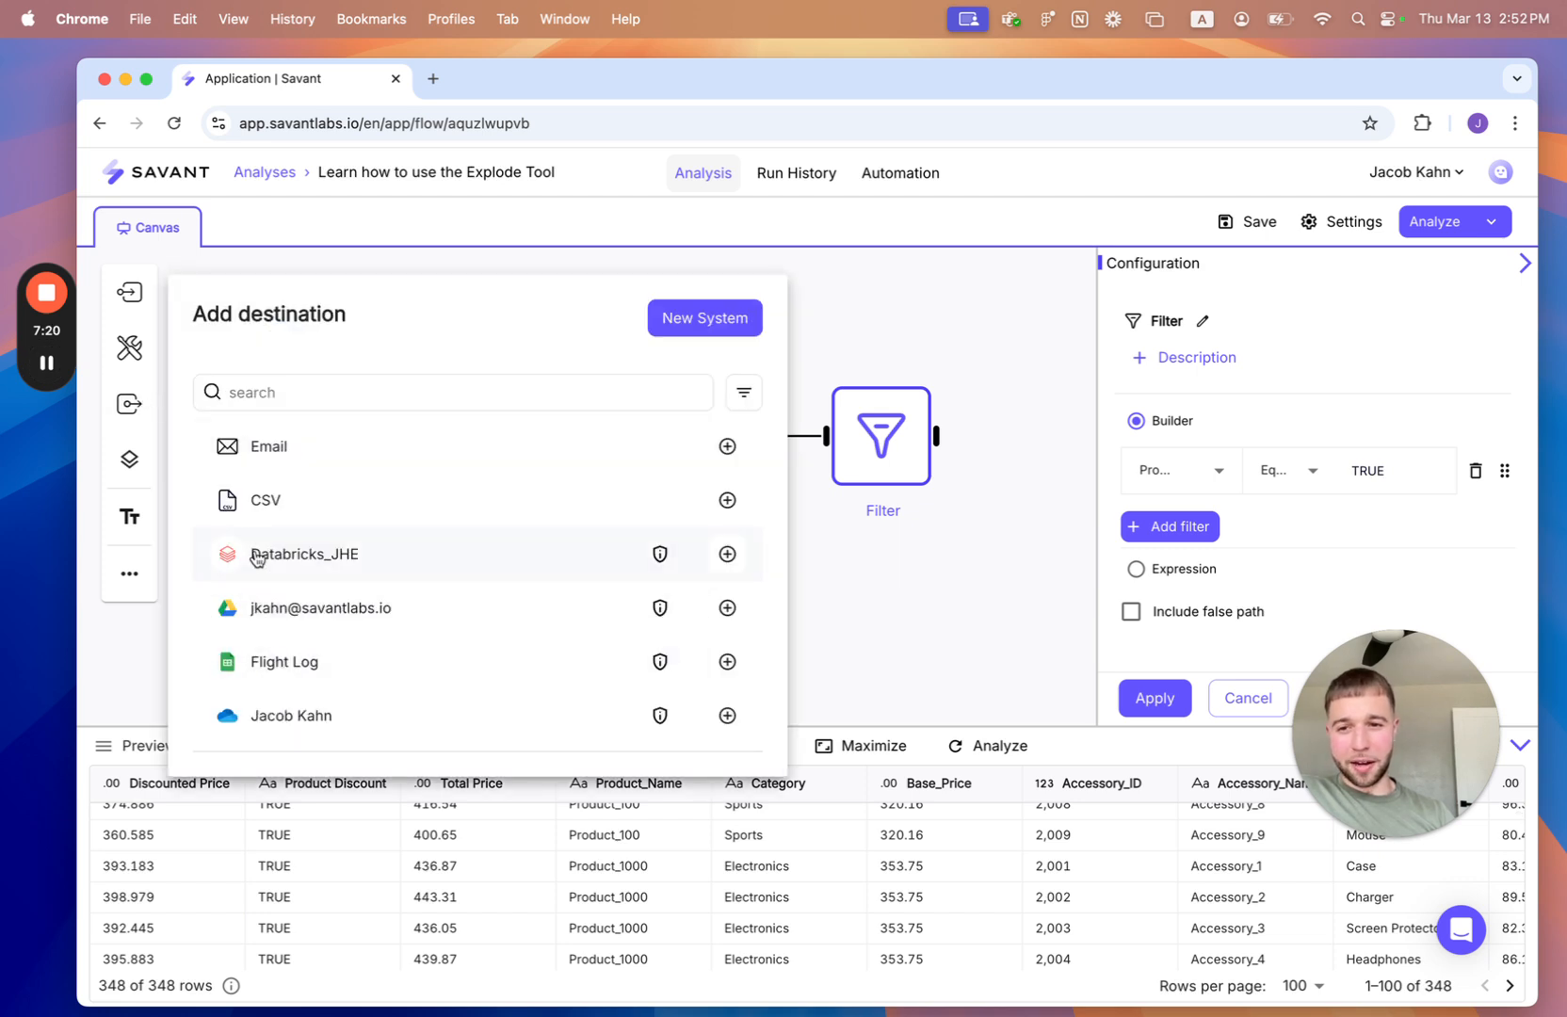
click(295, 449)
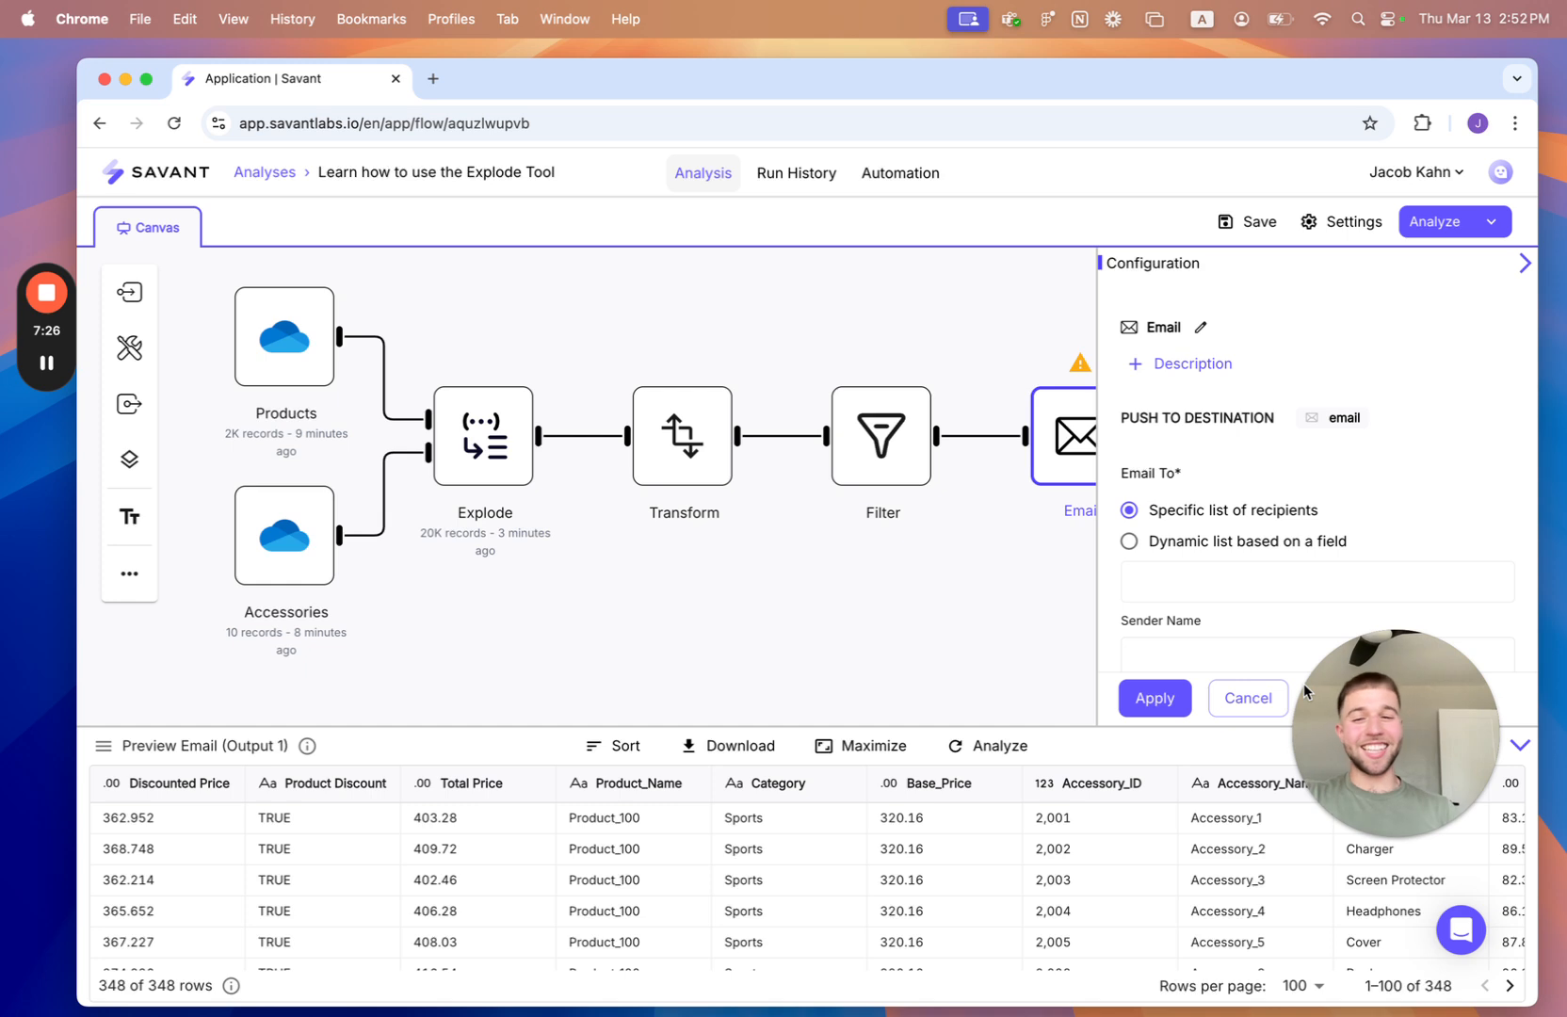
- Review the discount-eligible combinations in the Email output preview, including the price and accessory columns
scroll(1007, 909, down, 2)
scroll(1007, 909, up, 2)
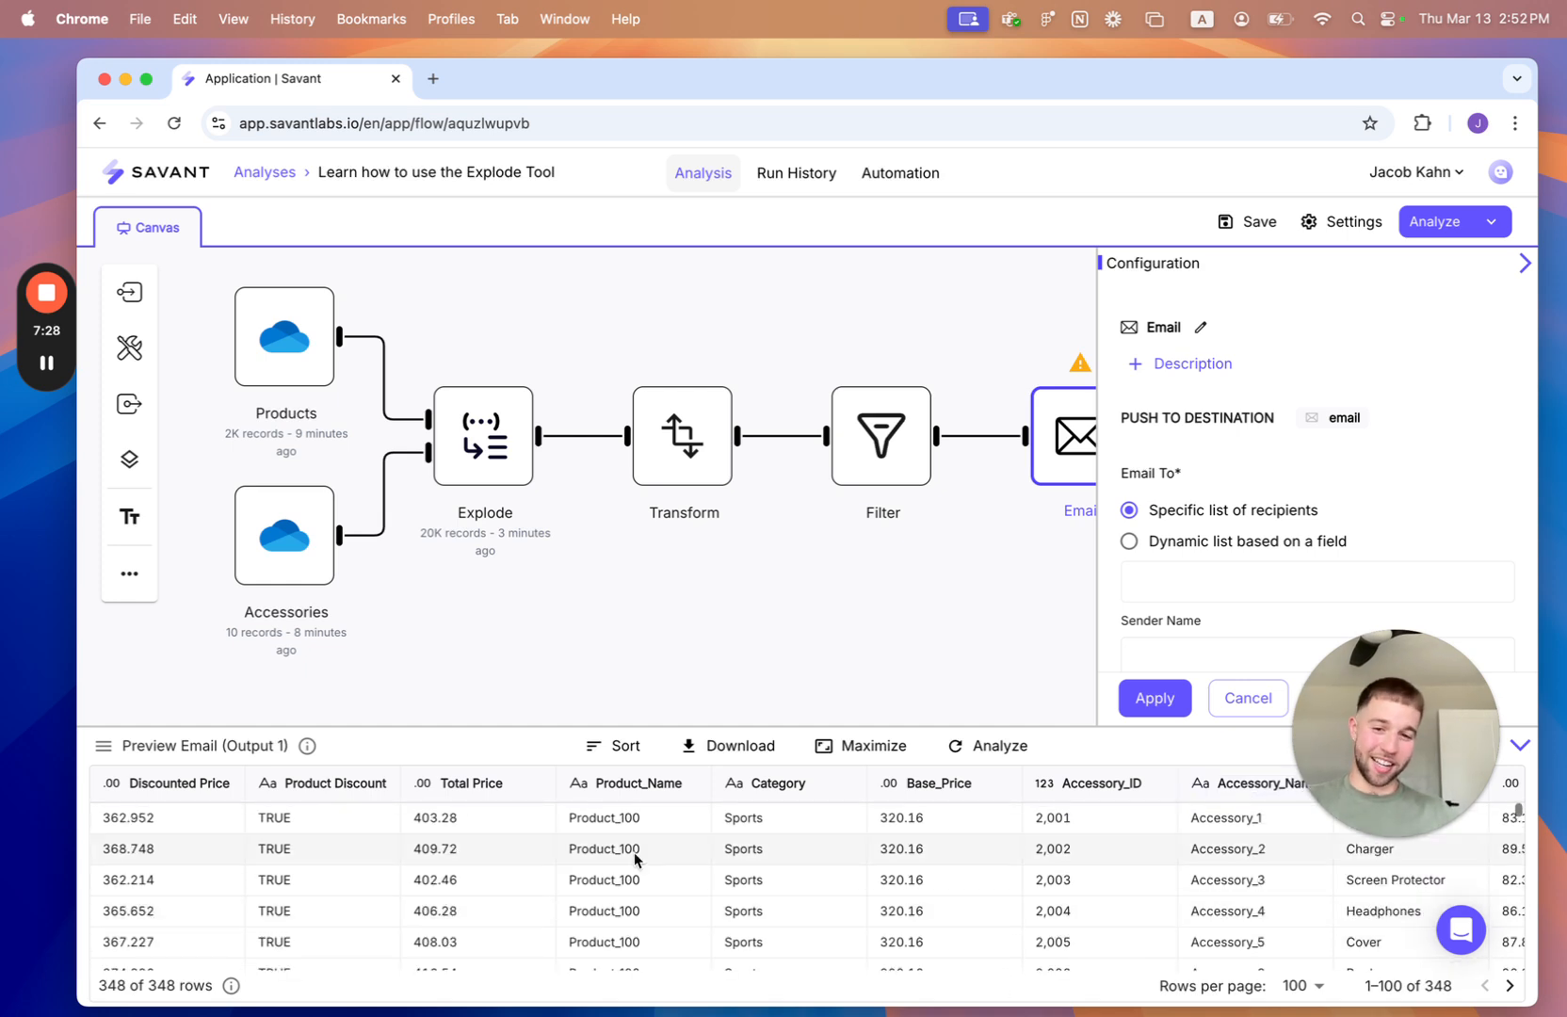
scroll(594, 832, right, 3)
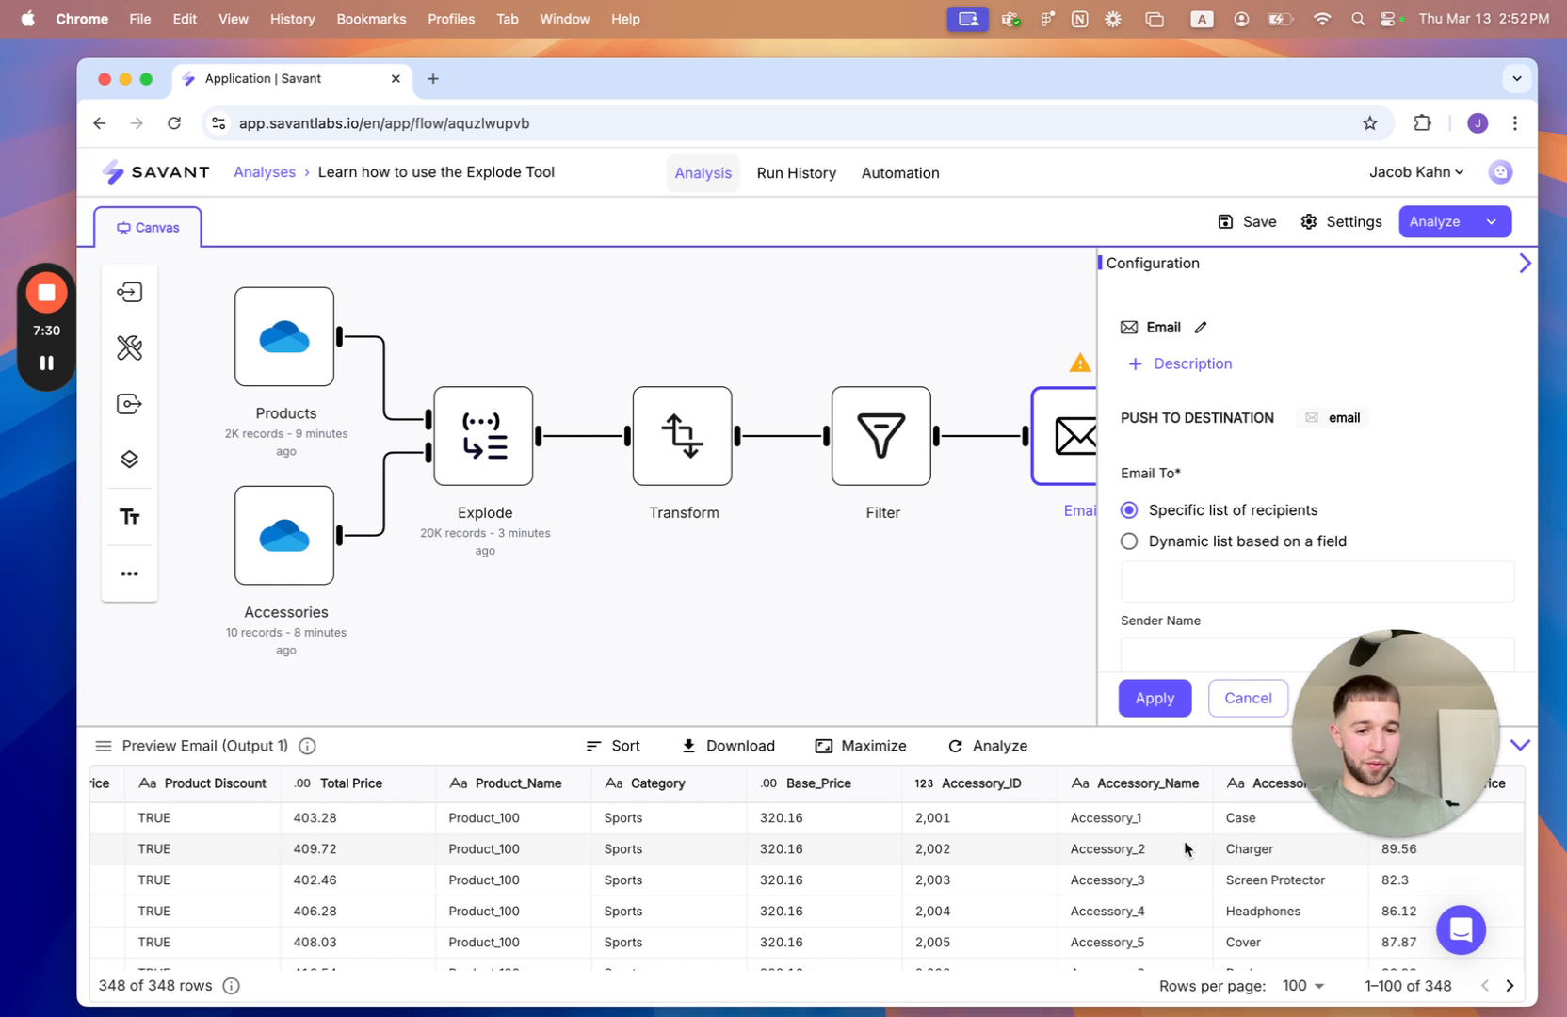
scroll(1184, 840, down, 6)
scroll(1183, 854, up, 3)
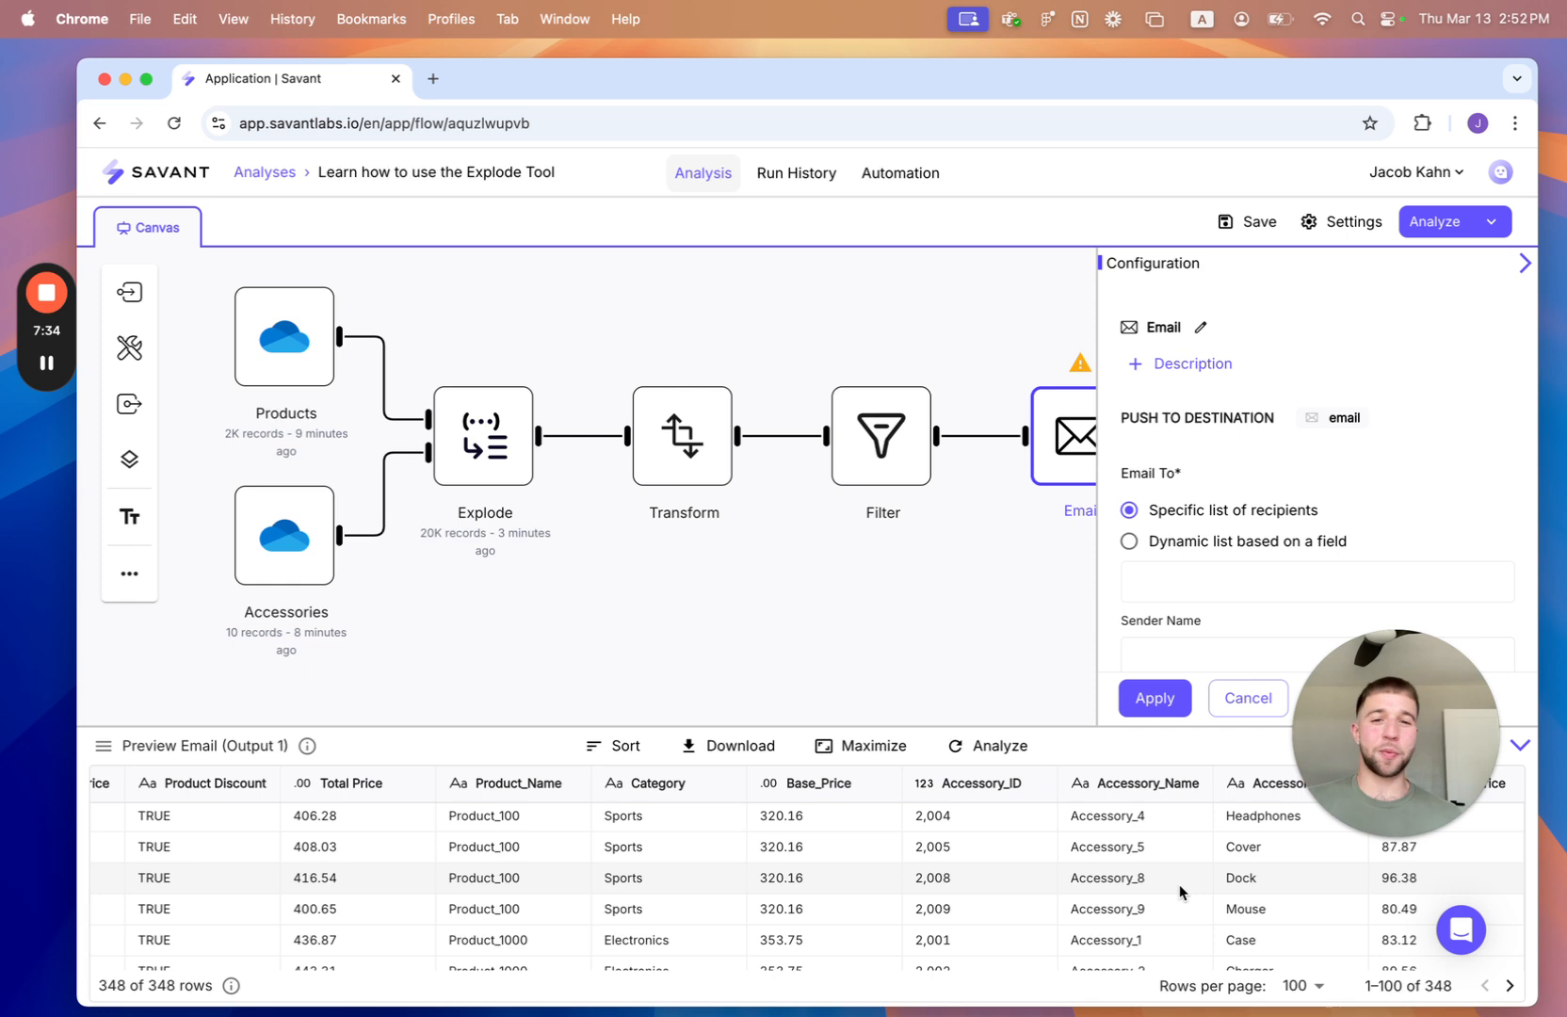
- Open the Explode node's configuration and output preview
drag(664, 647, 716, 660)
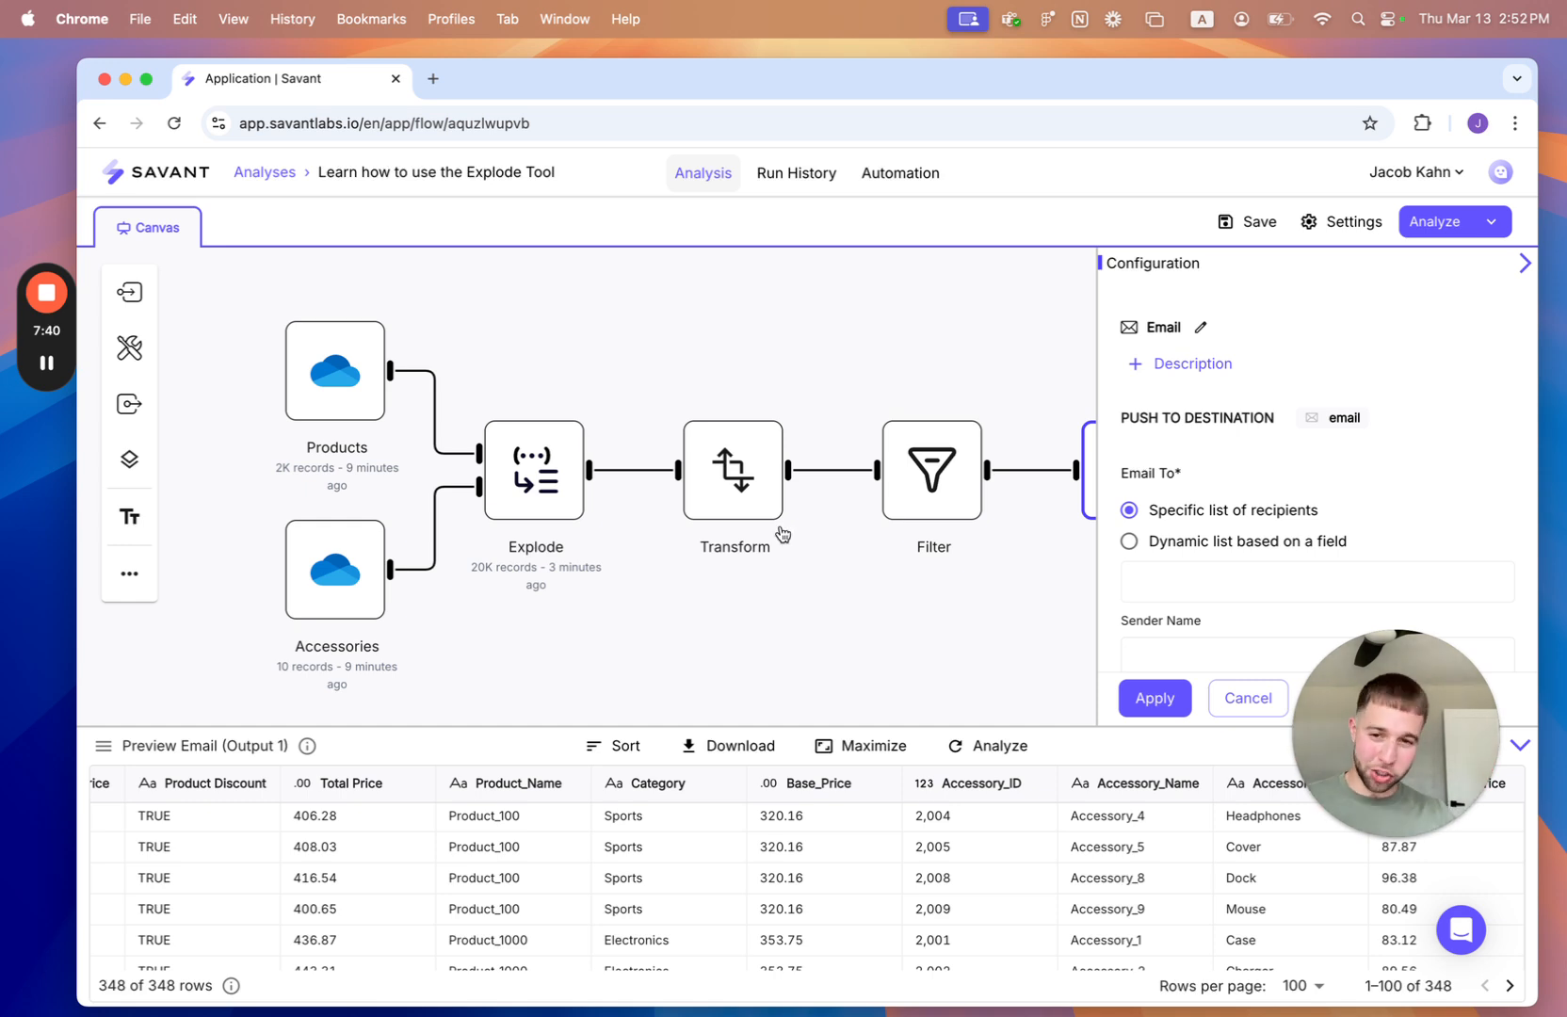
click(547, 487)
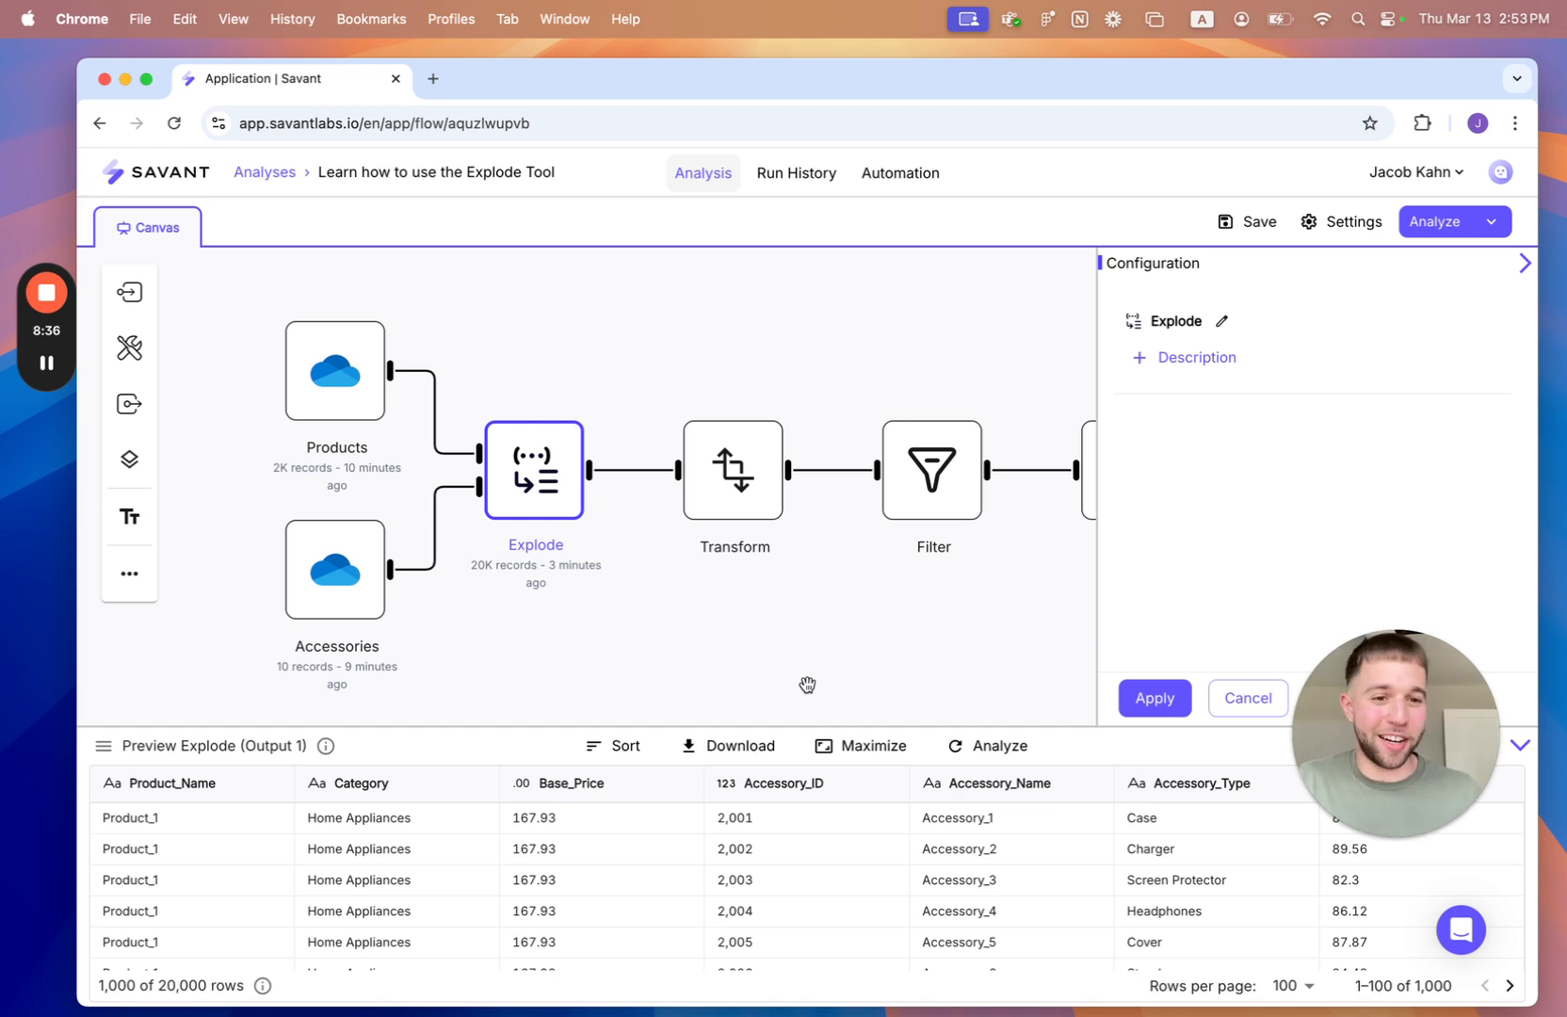
mouse_move(45, 300)
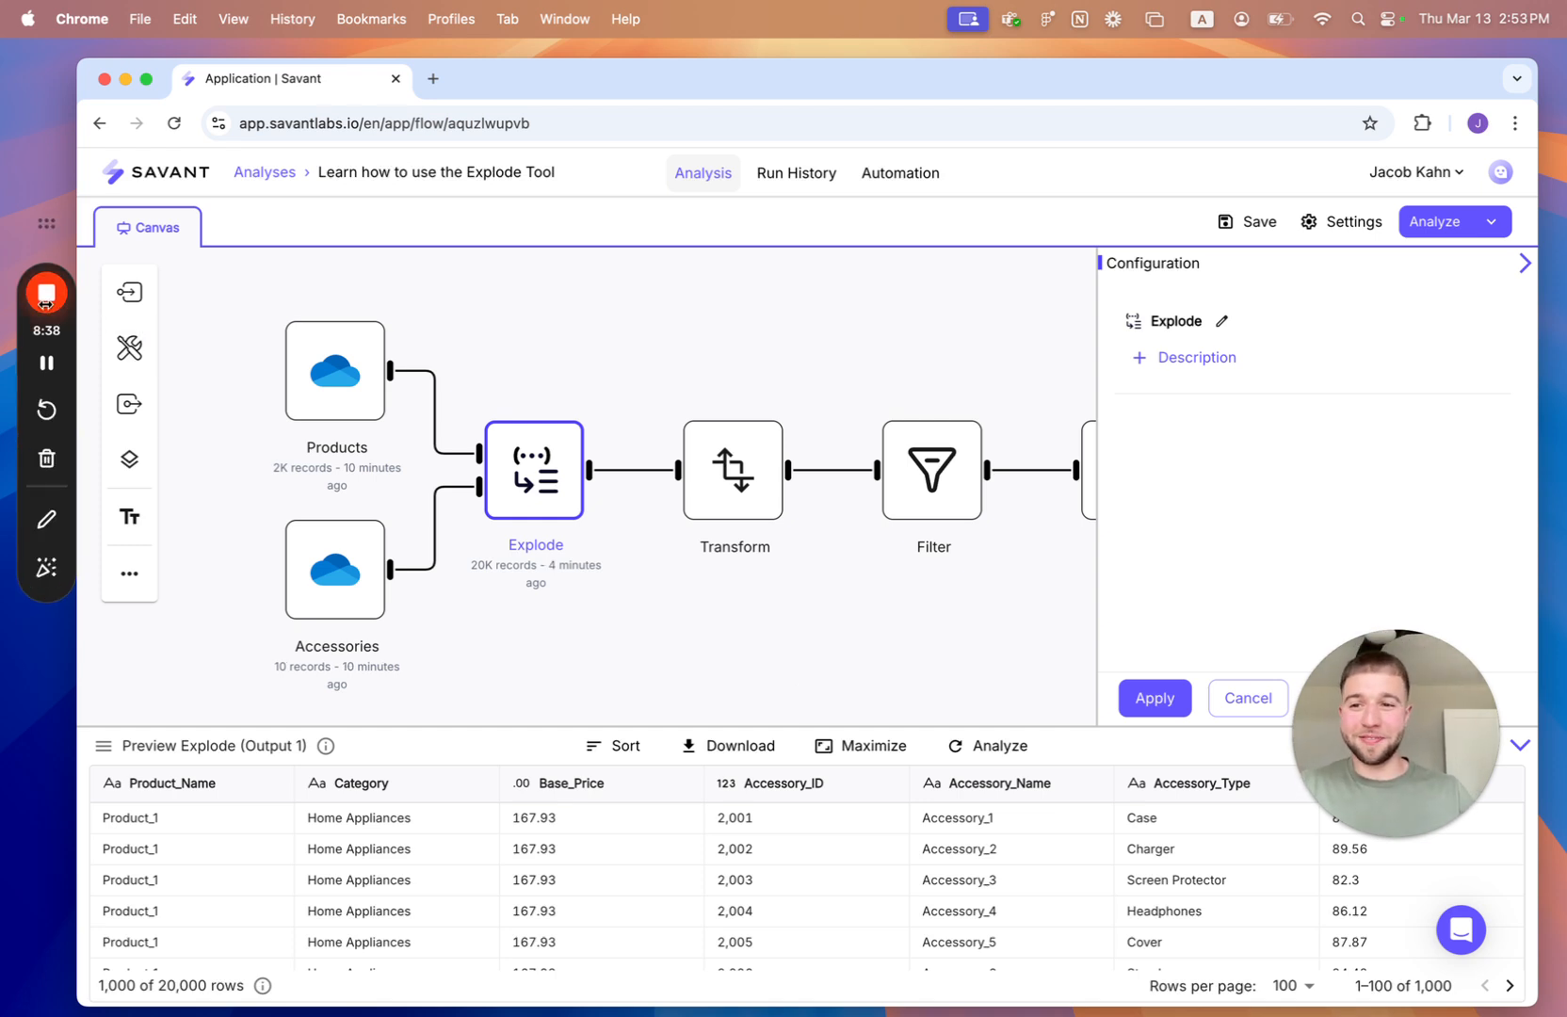